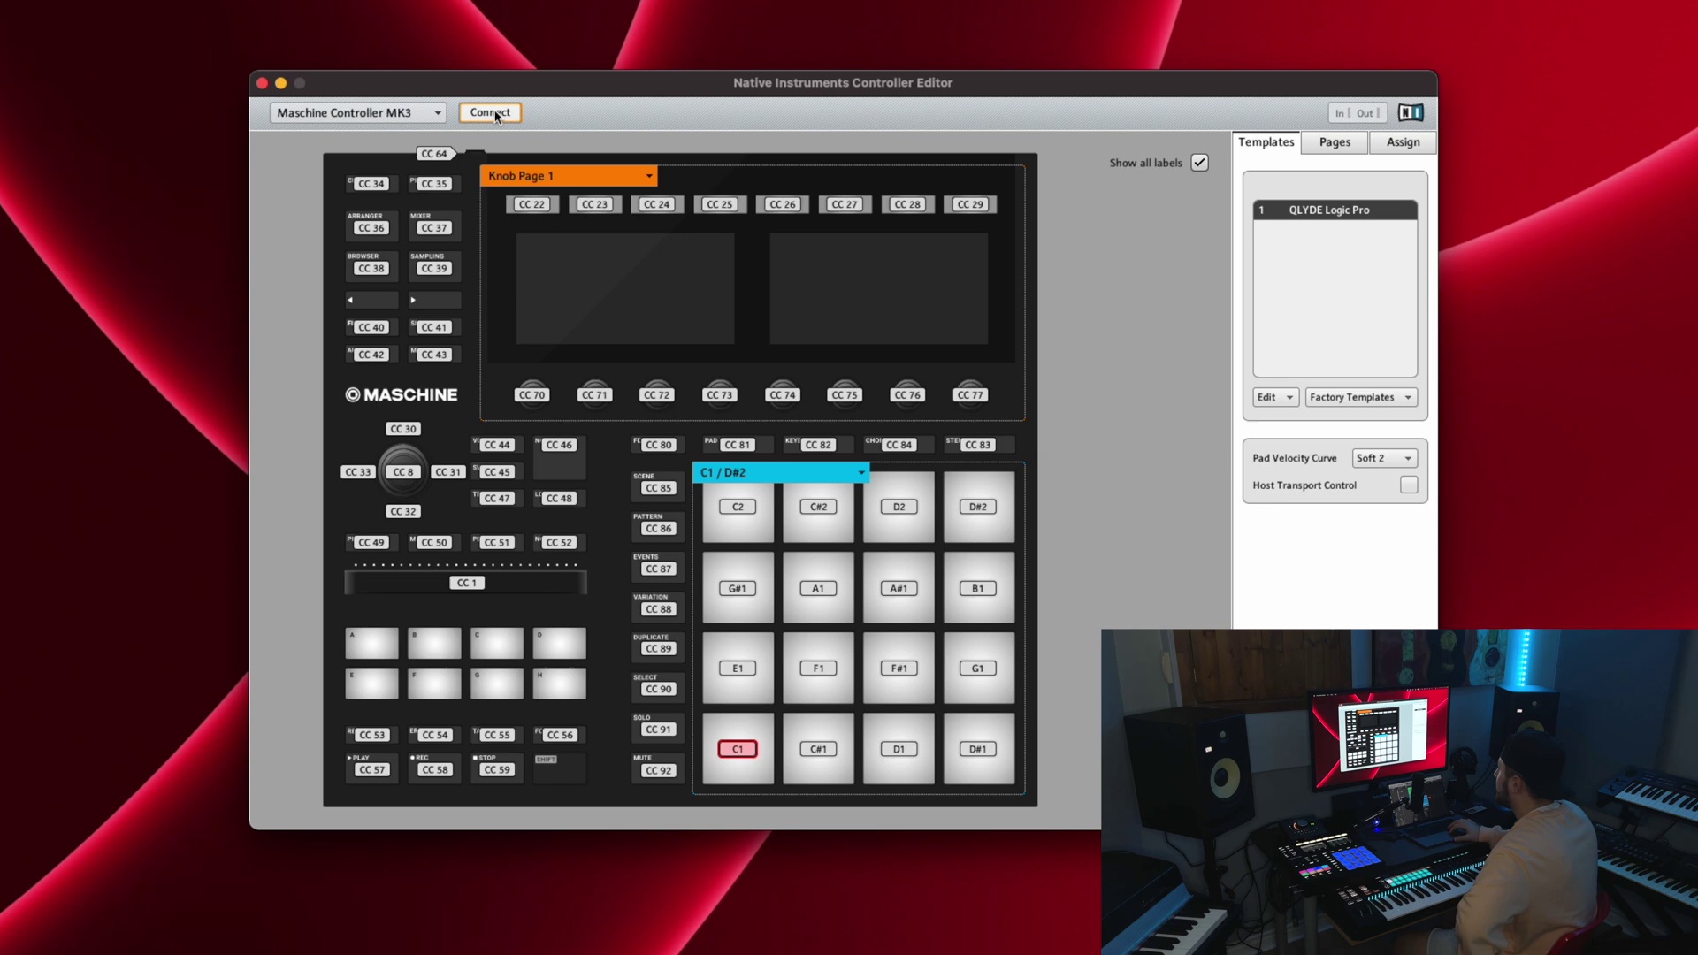
Step: Confirm Maschine Controller MK3 is the selected device and create a new blank Template 2
left_click(440, 113)
mouse_move(372, 156)
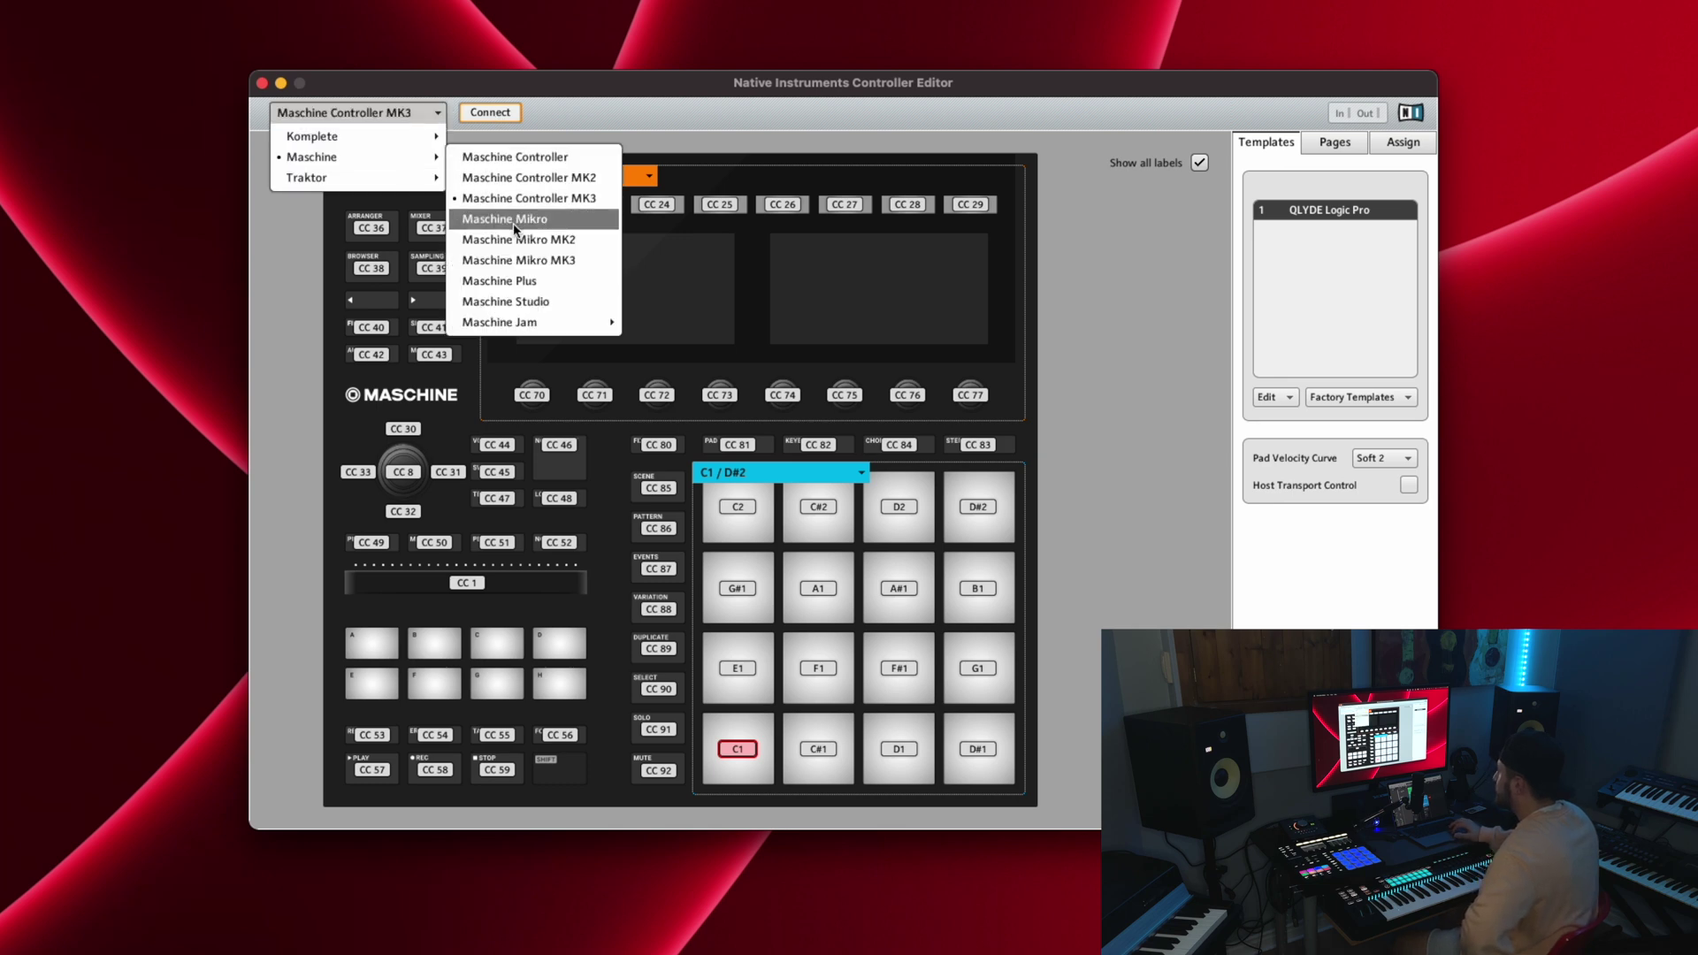
left_click(864, 129)
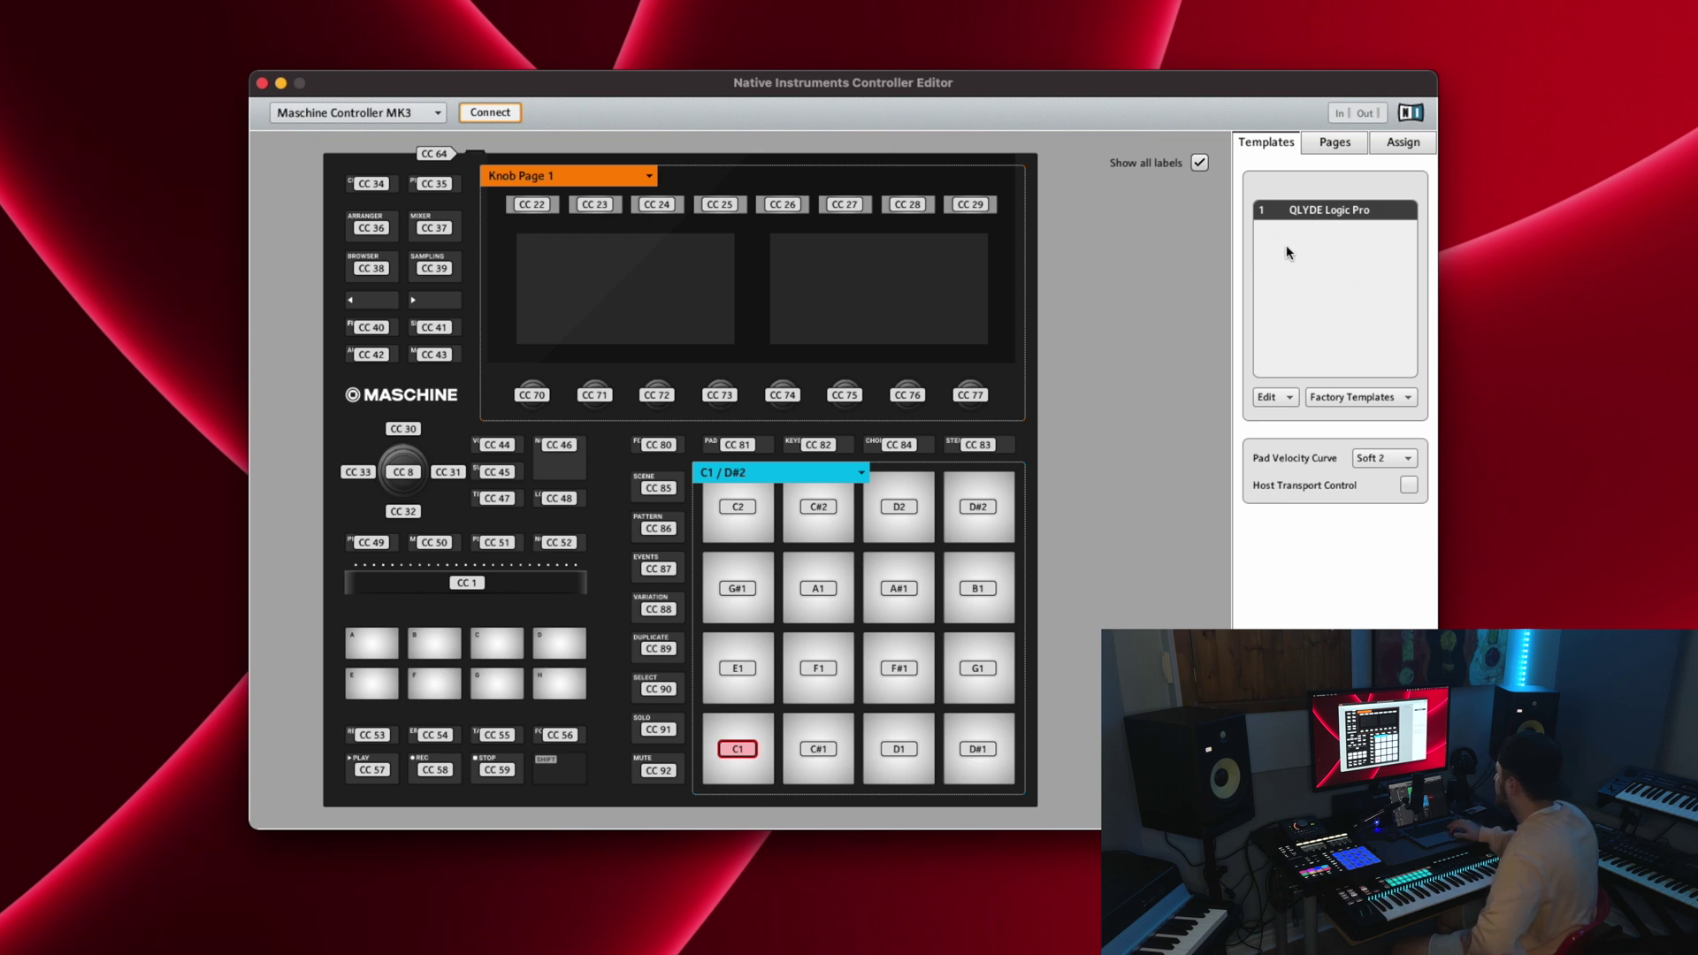
left_click(1286, 404)
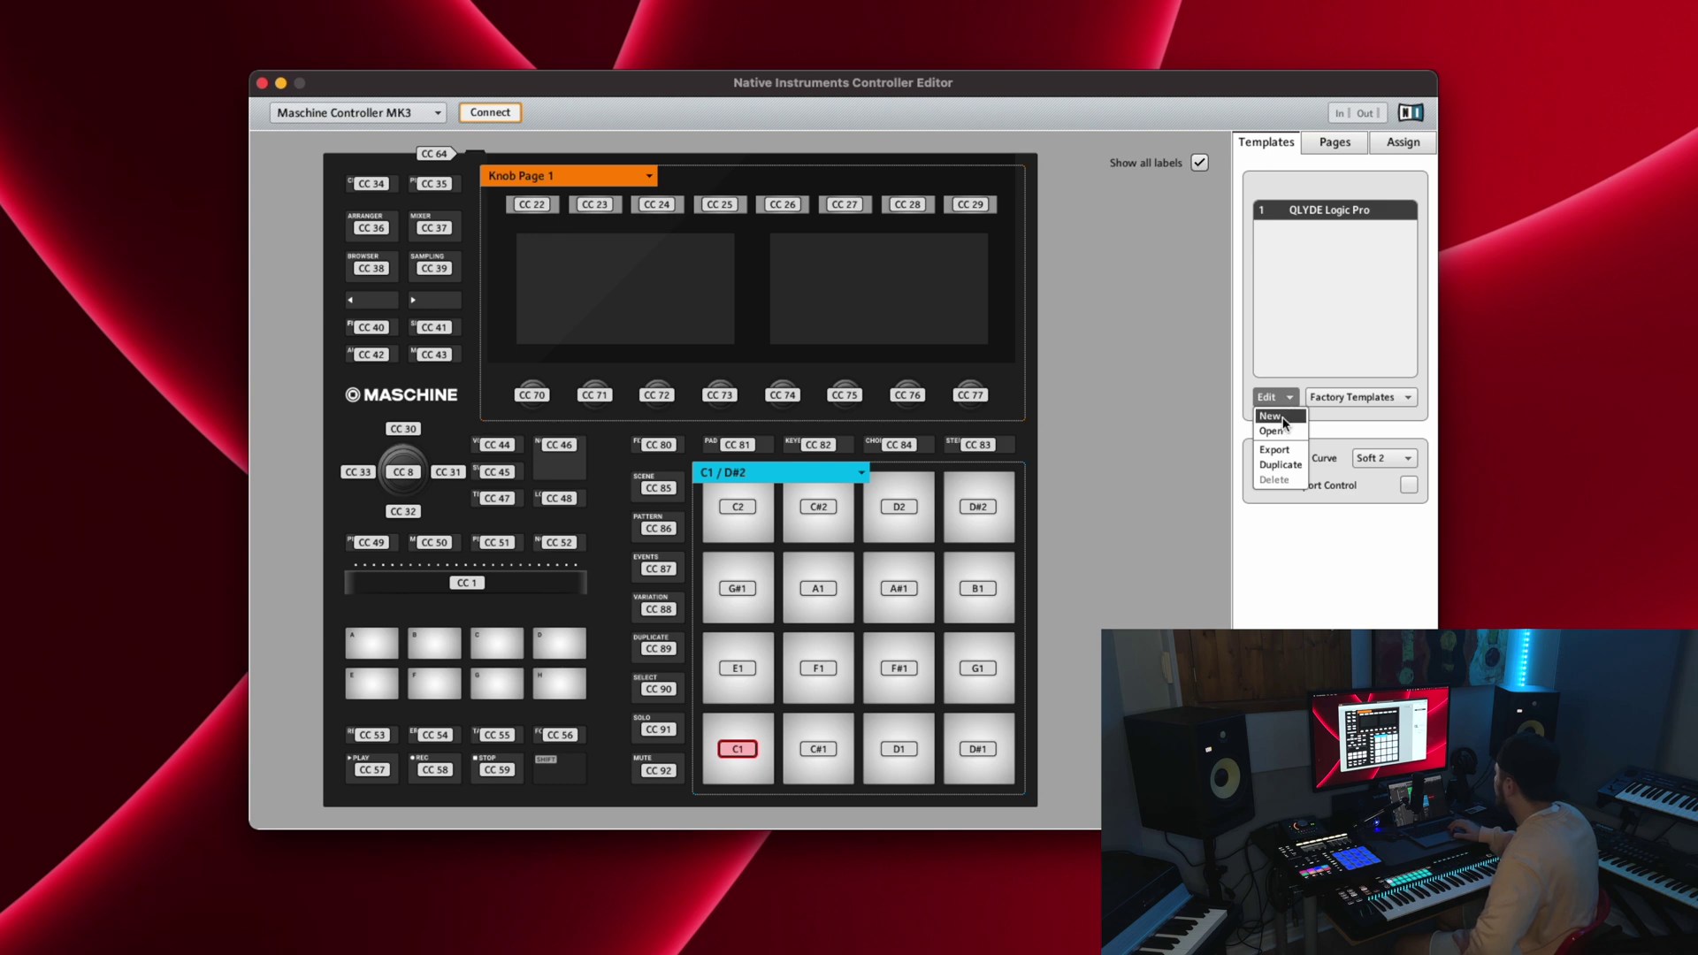
left_click(1271, 416)
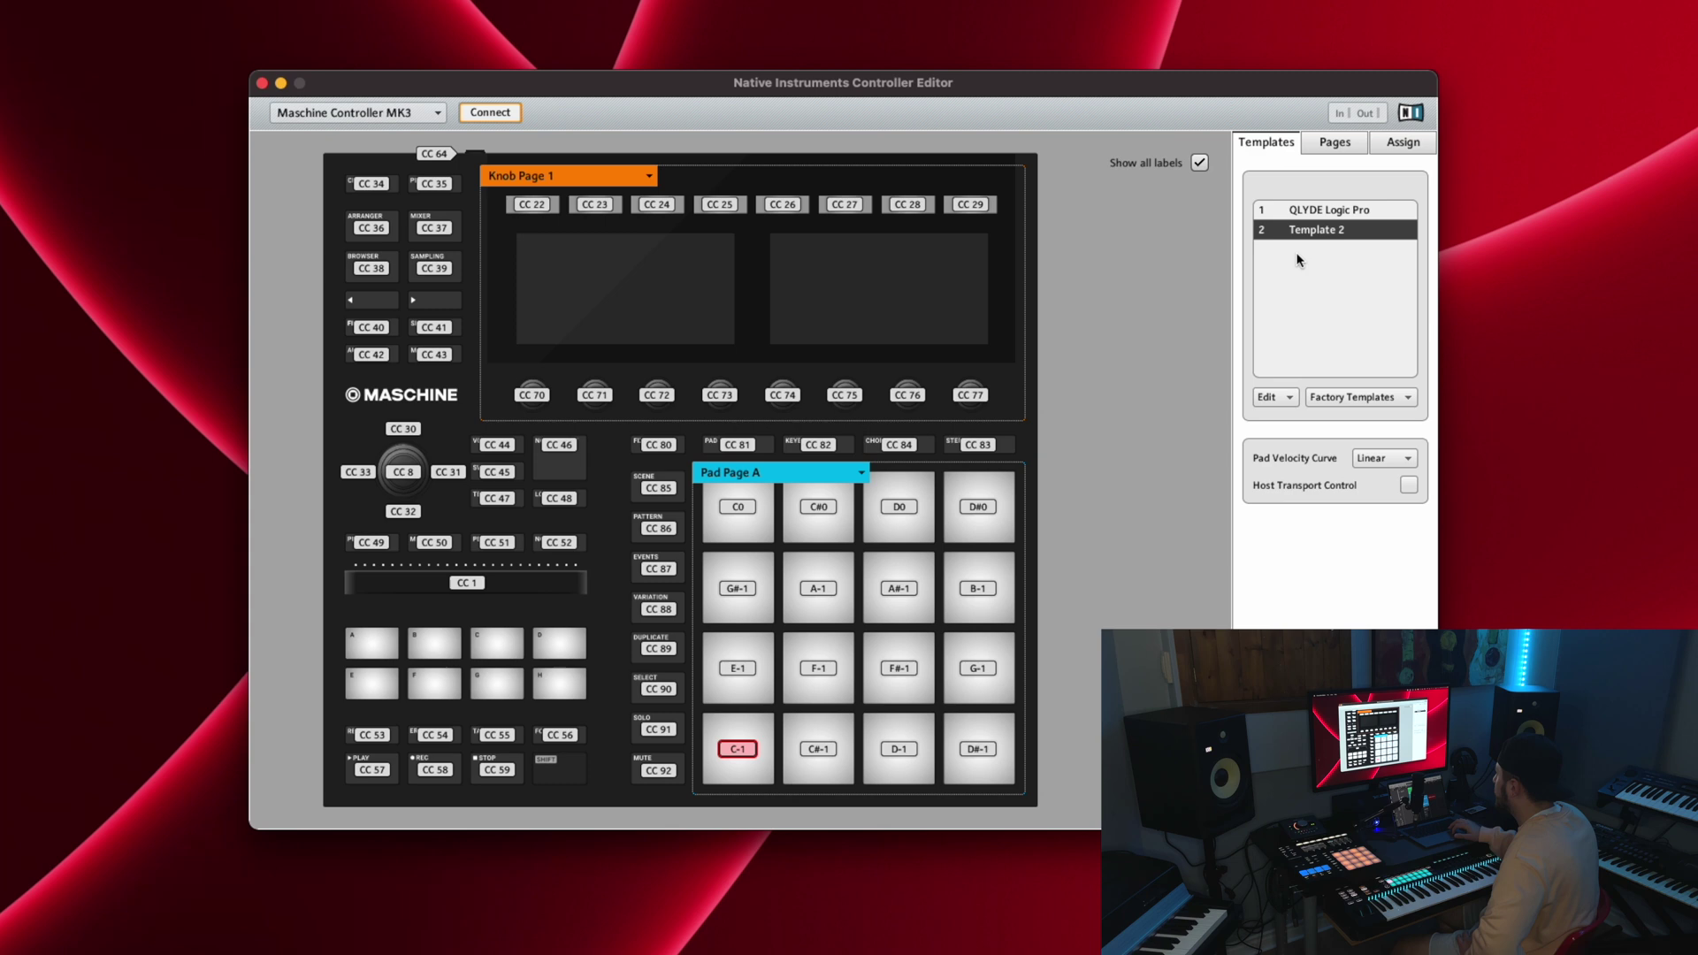
Step: Inspect the CC 34–37 buttons' assignment settings, leaving the mode on Toggle
left_click(435, 155)
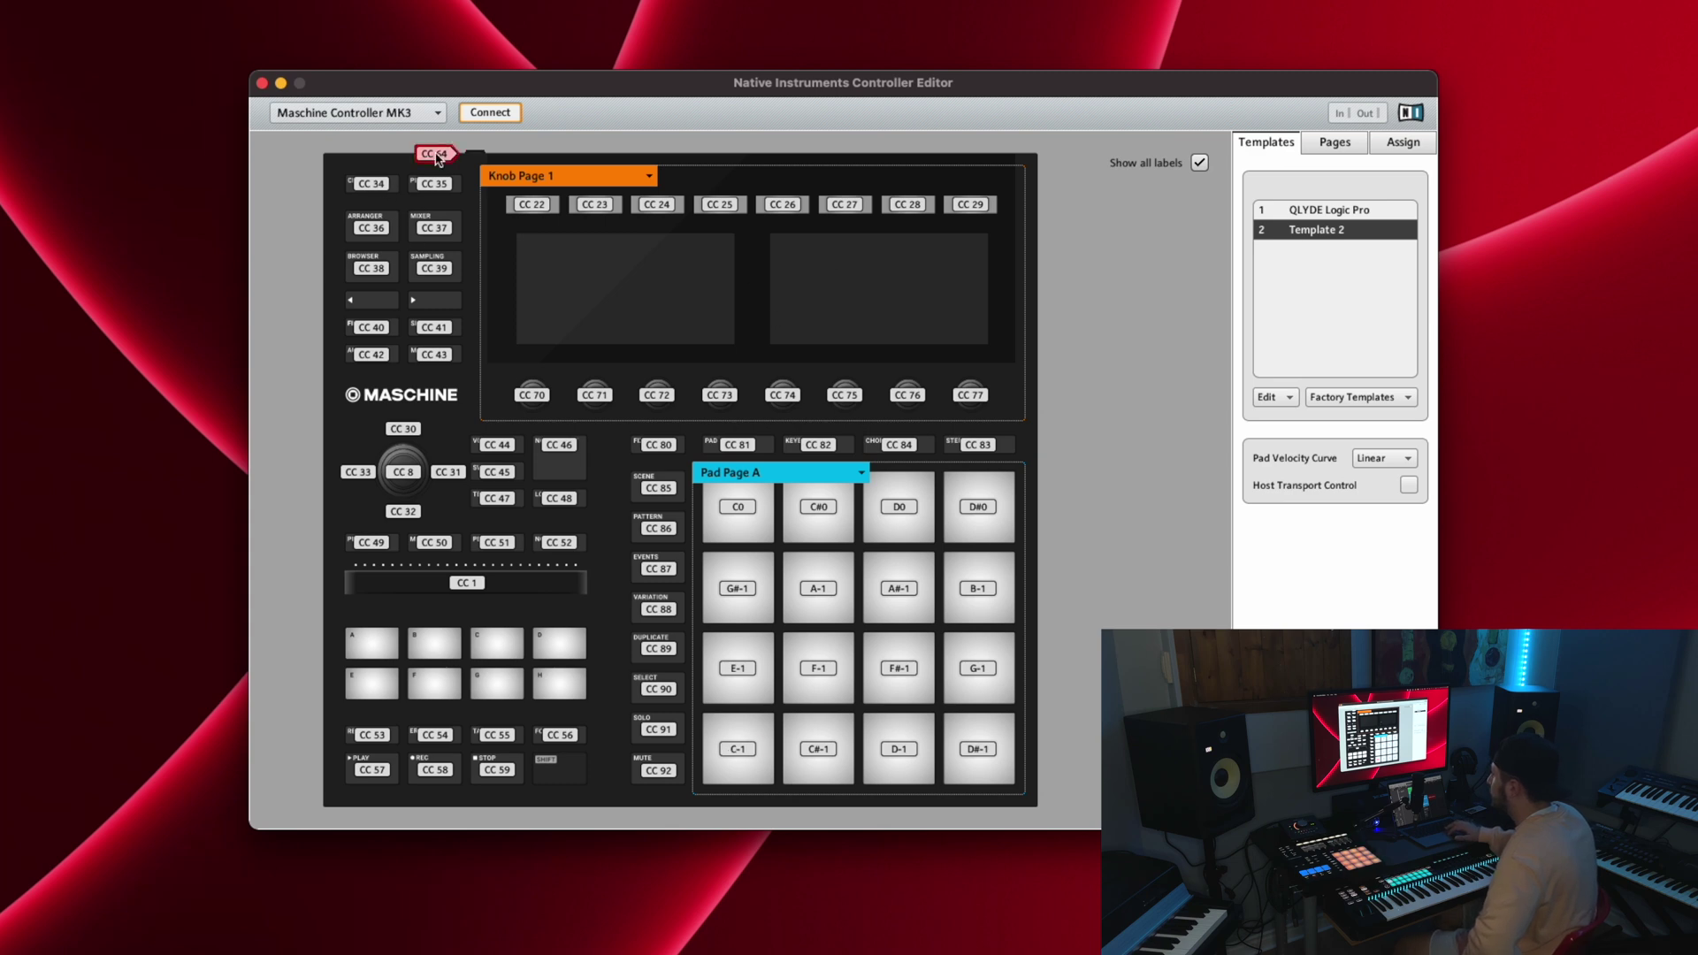
left_click(375, 186)
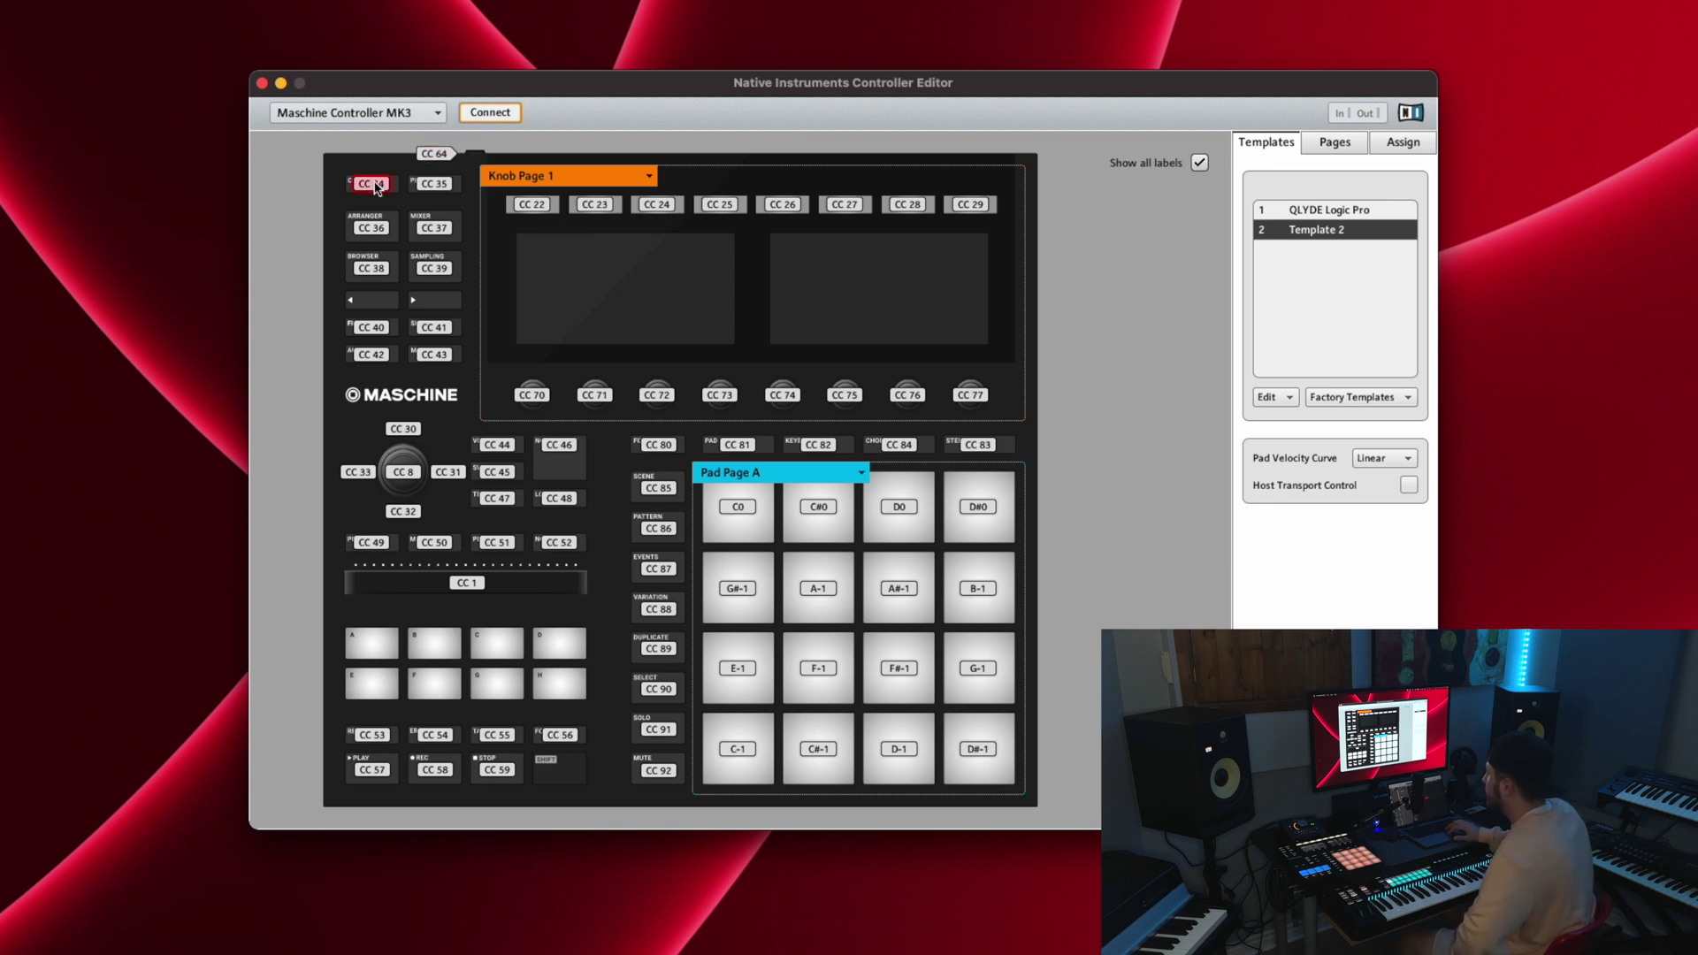
left_click(437, 187)
left_click(376, 229)
left_click(416, 229)
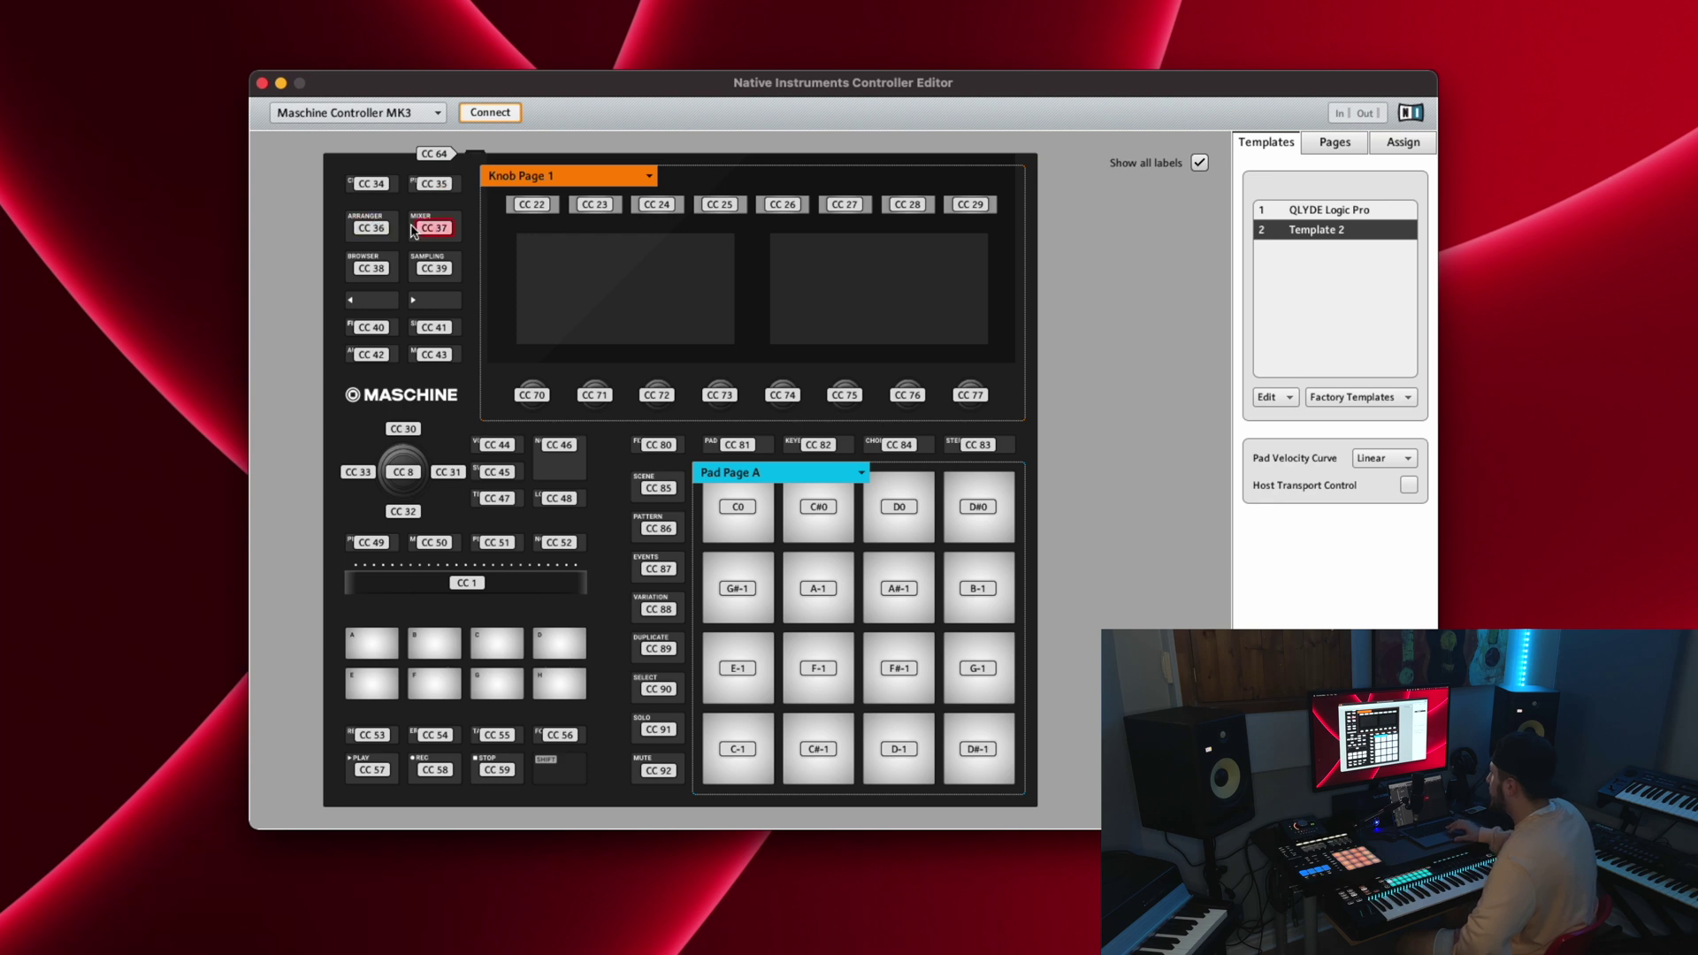
left_click(1416, 148)
left_click(1350, 386)
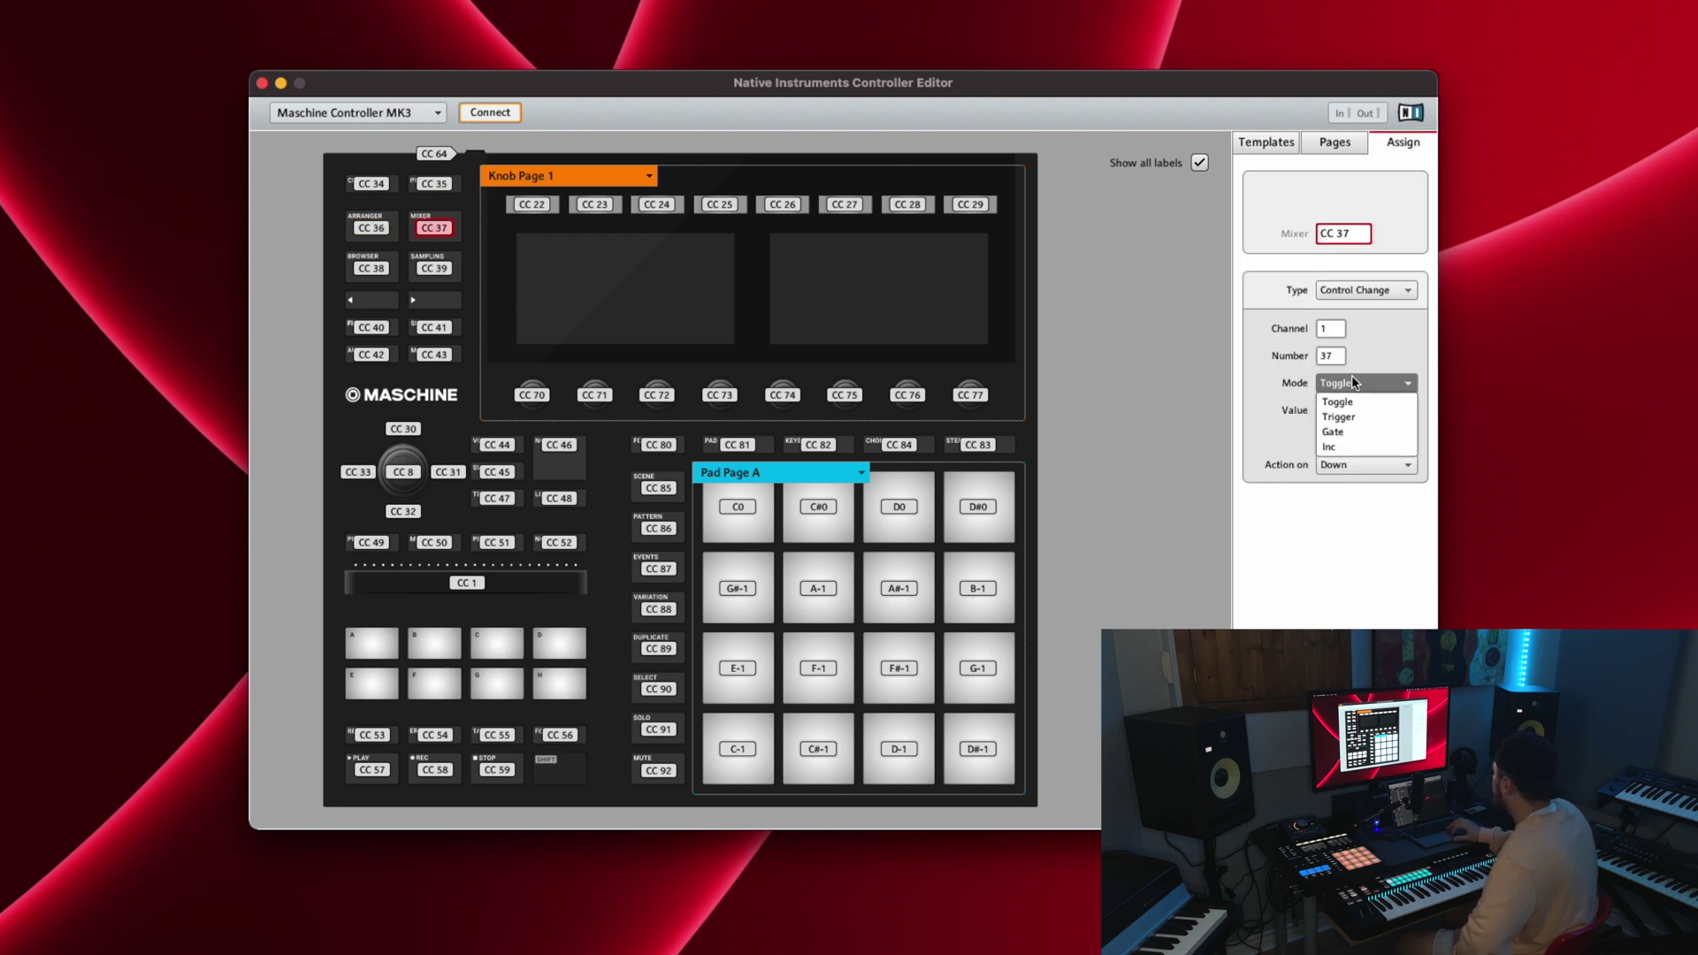
left_click(1337, 401)
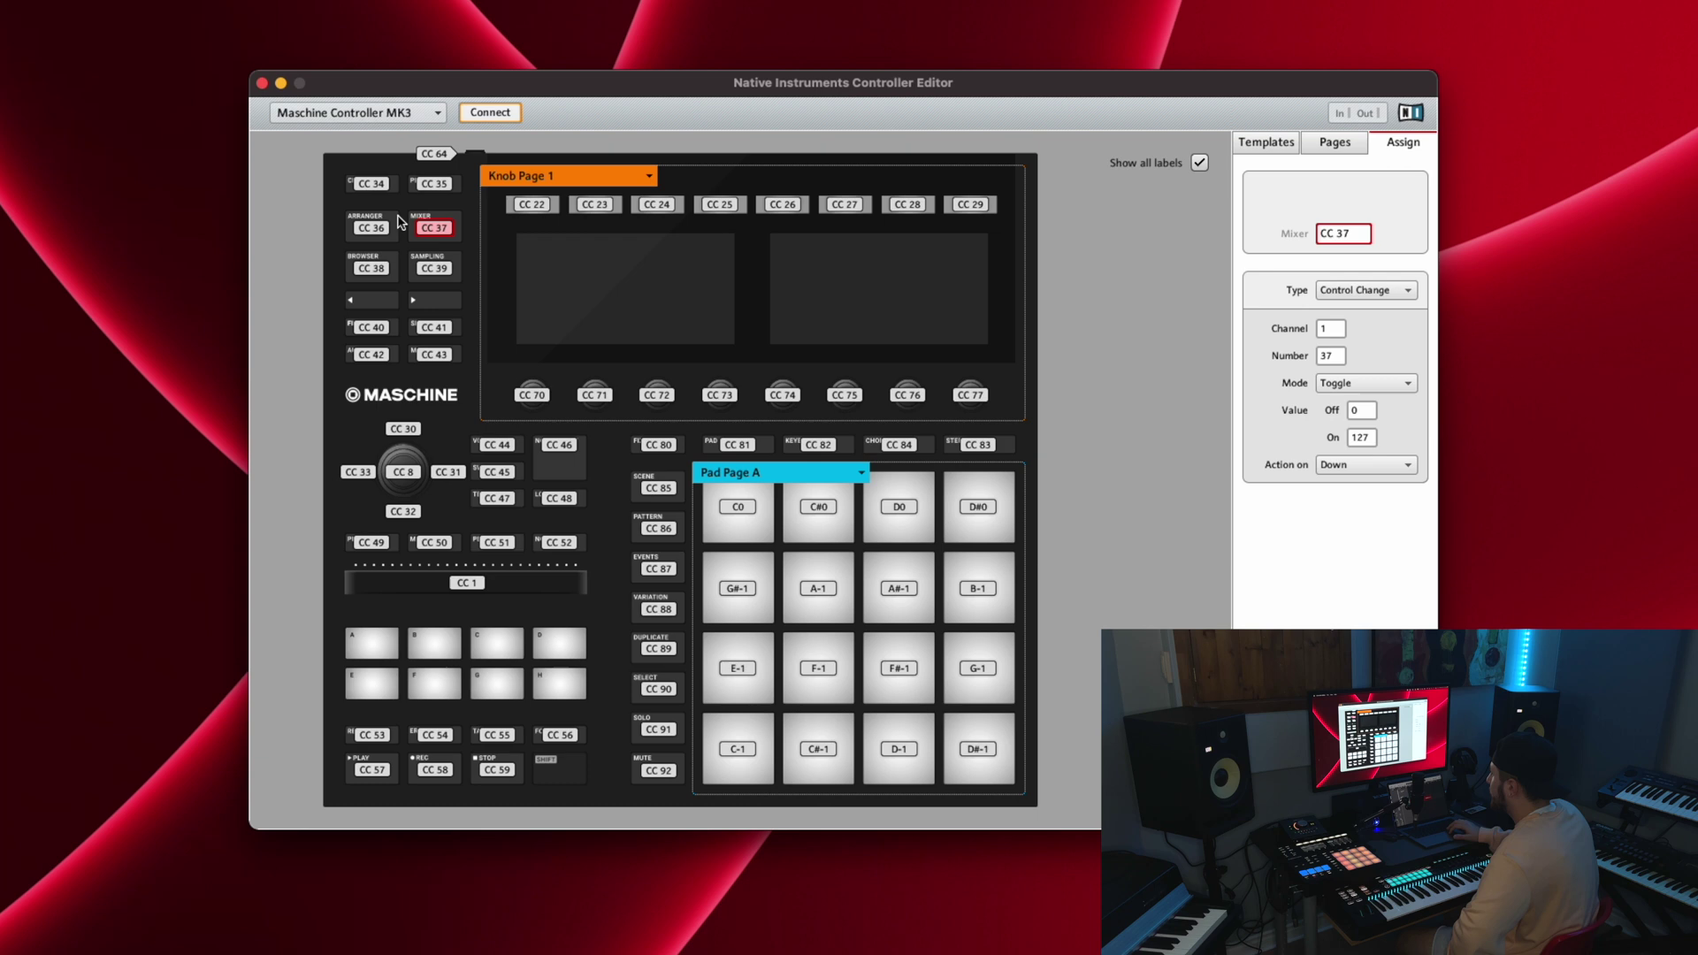
Step: Select buttons CC 34 through CC 43 together and set their mode to Trigger
left_click(376, 185)
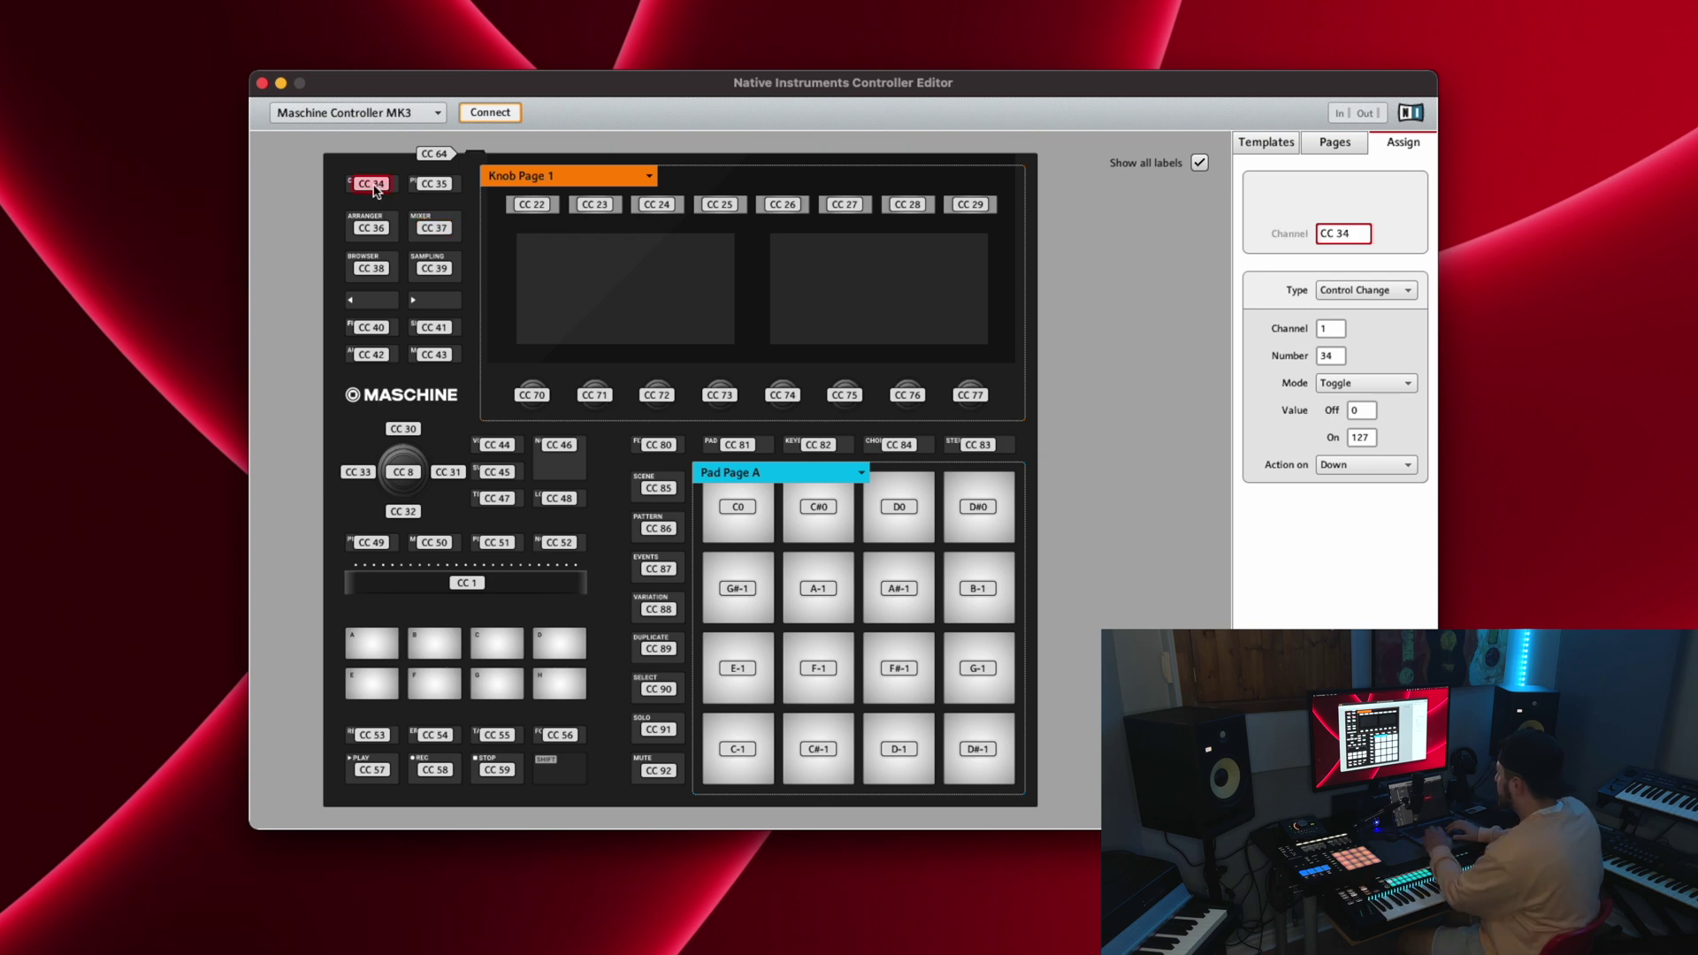
left_click(432, 186, "shift")
left_click(382, 224, "shift")
left_click(434, 229, "shift")
left_click(372, 268, "shift")
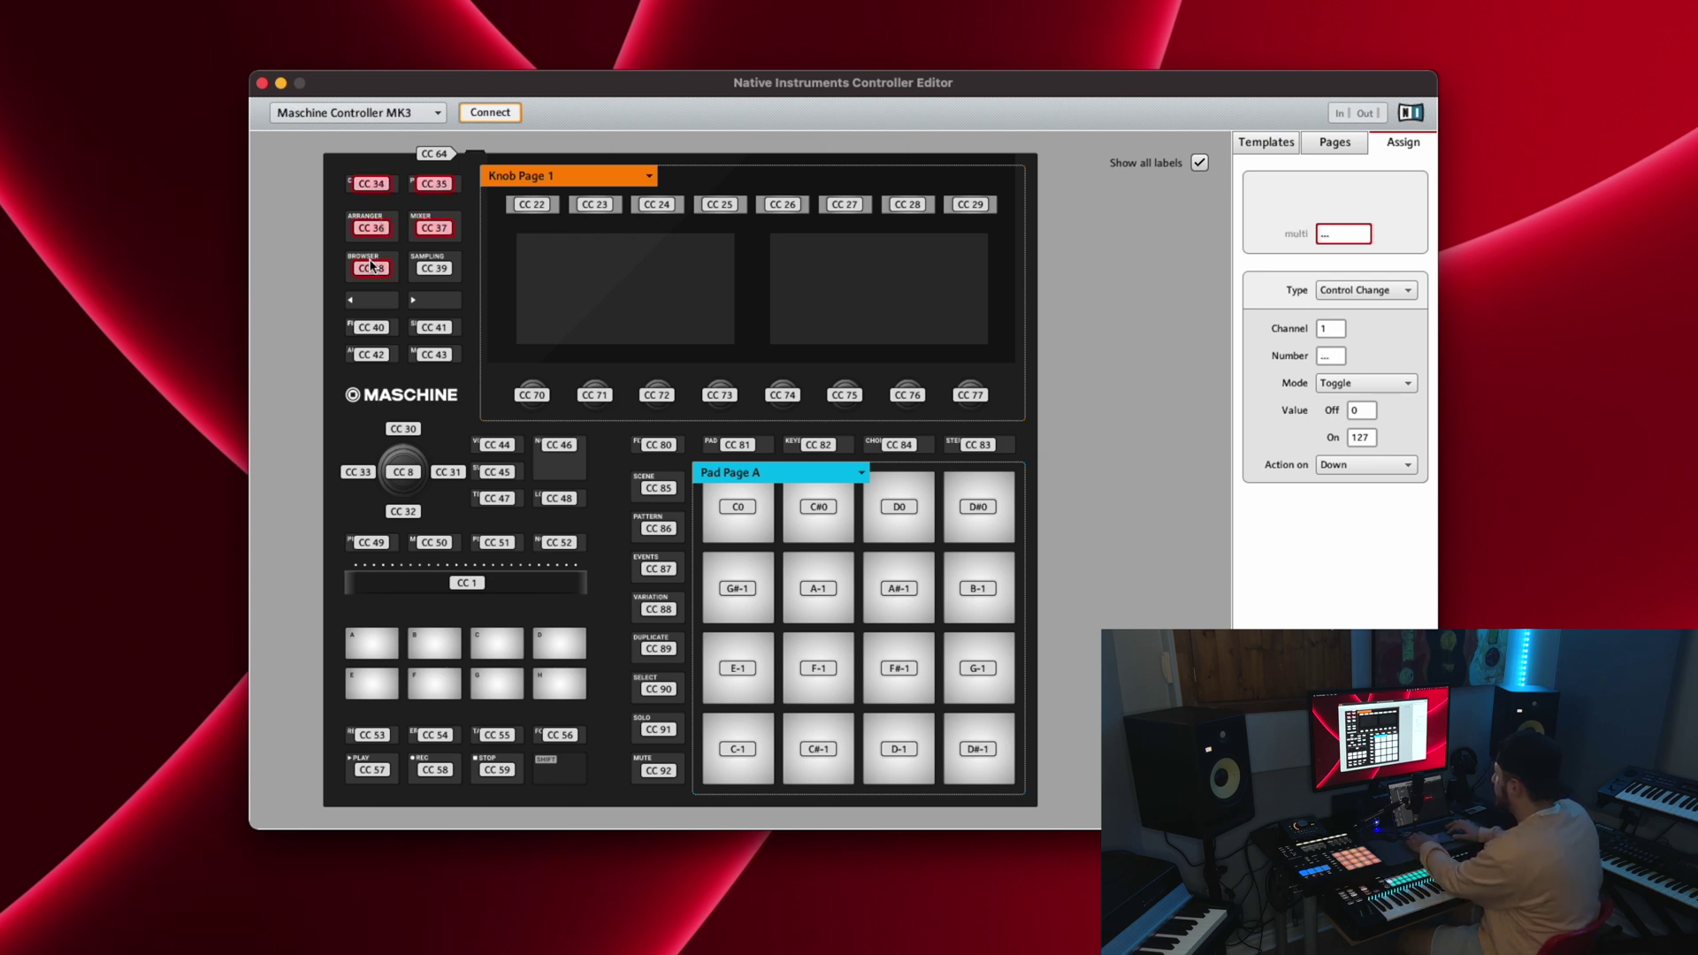
left_click(435, 268, "shift")
left_click_drag(345, 317, 462, 364)
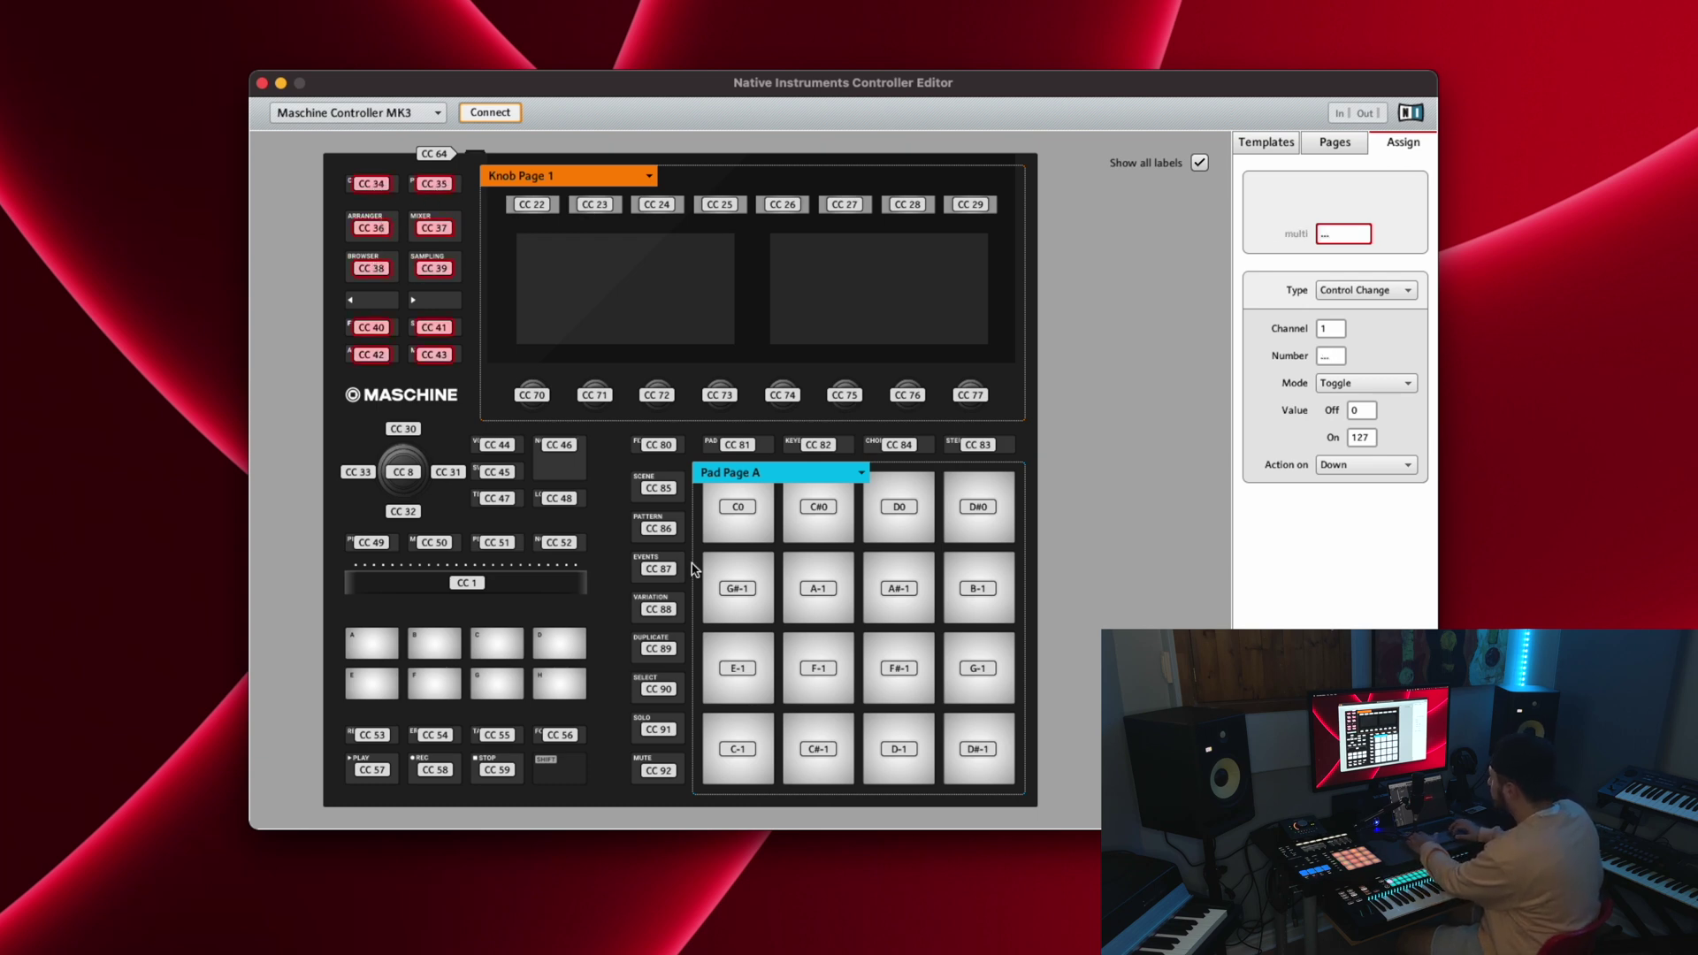
left_click(1351, 382)
left_click(1350, 416)
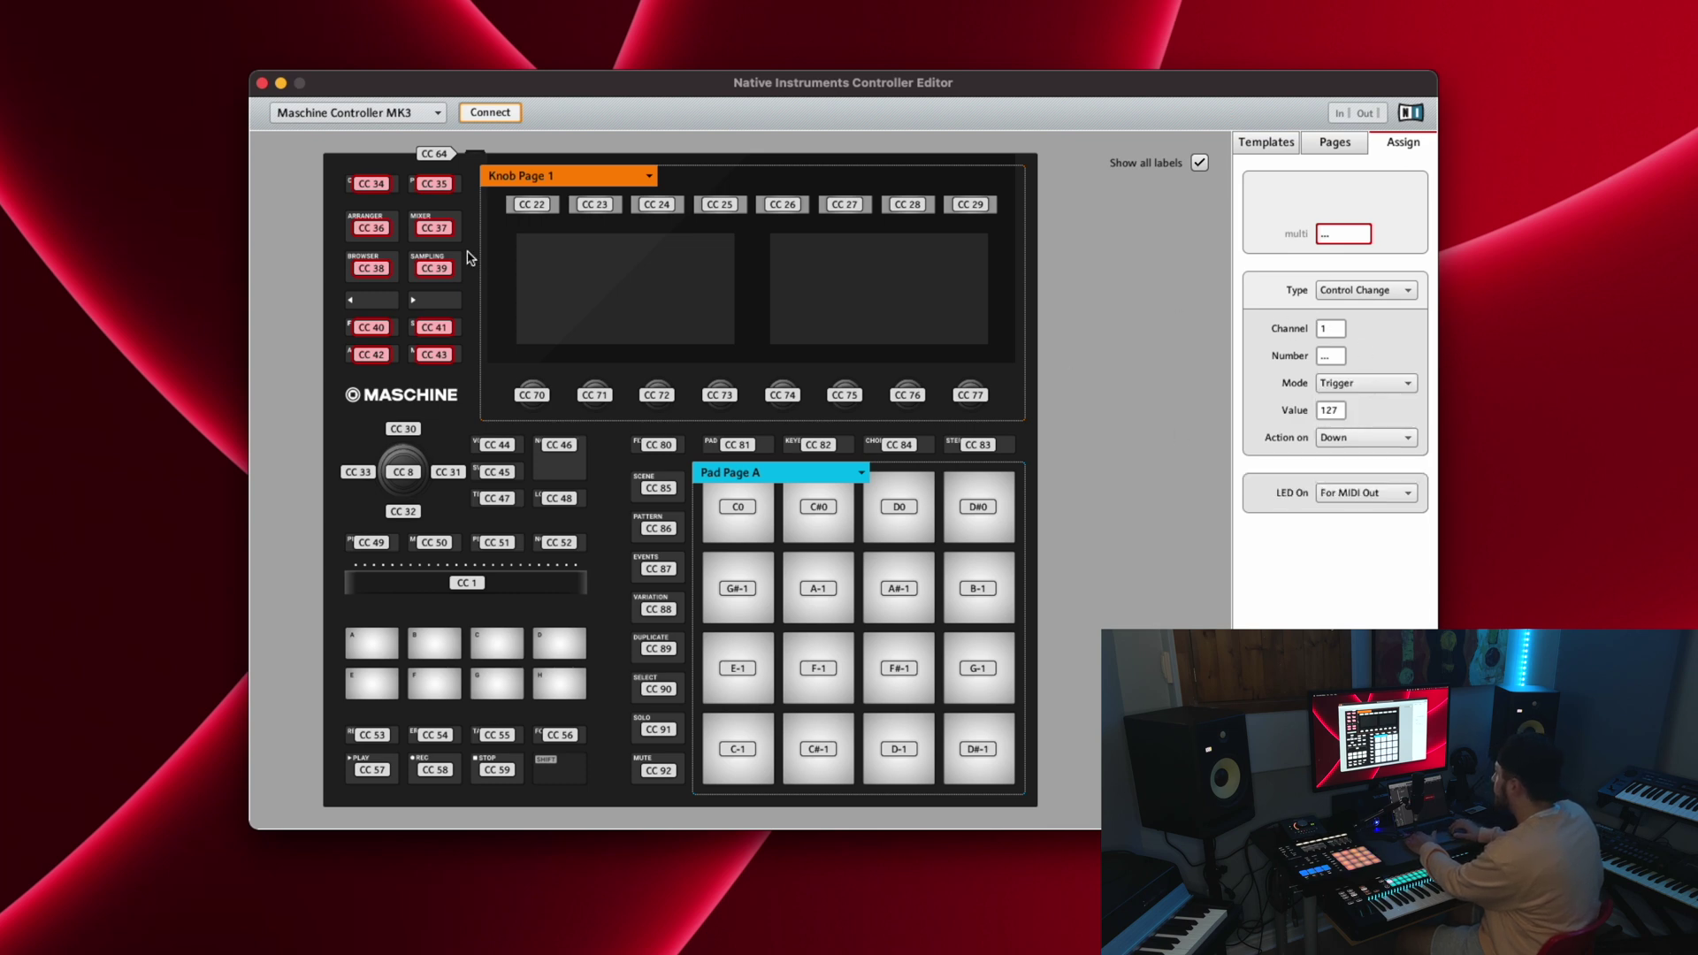
Step: Verify CC 34–37 each send Control Change value 127 in Trigger mode
left_click(383, 183)
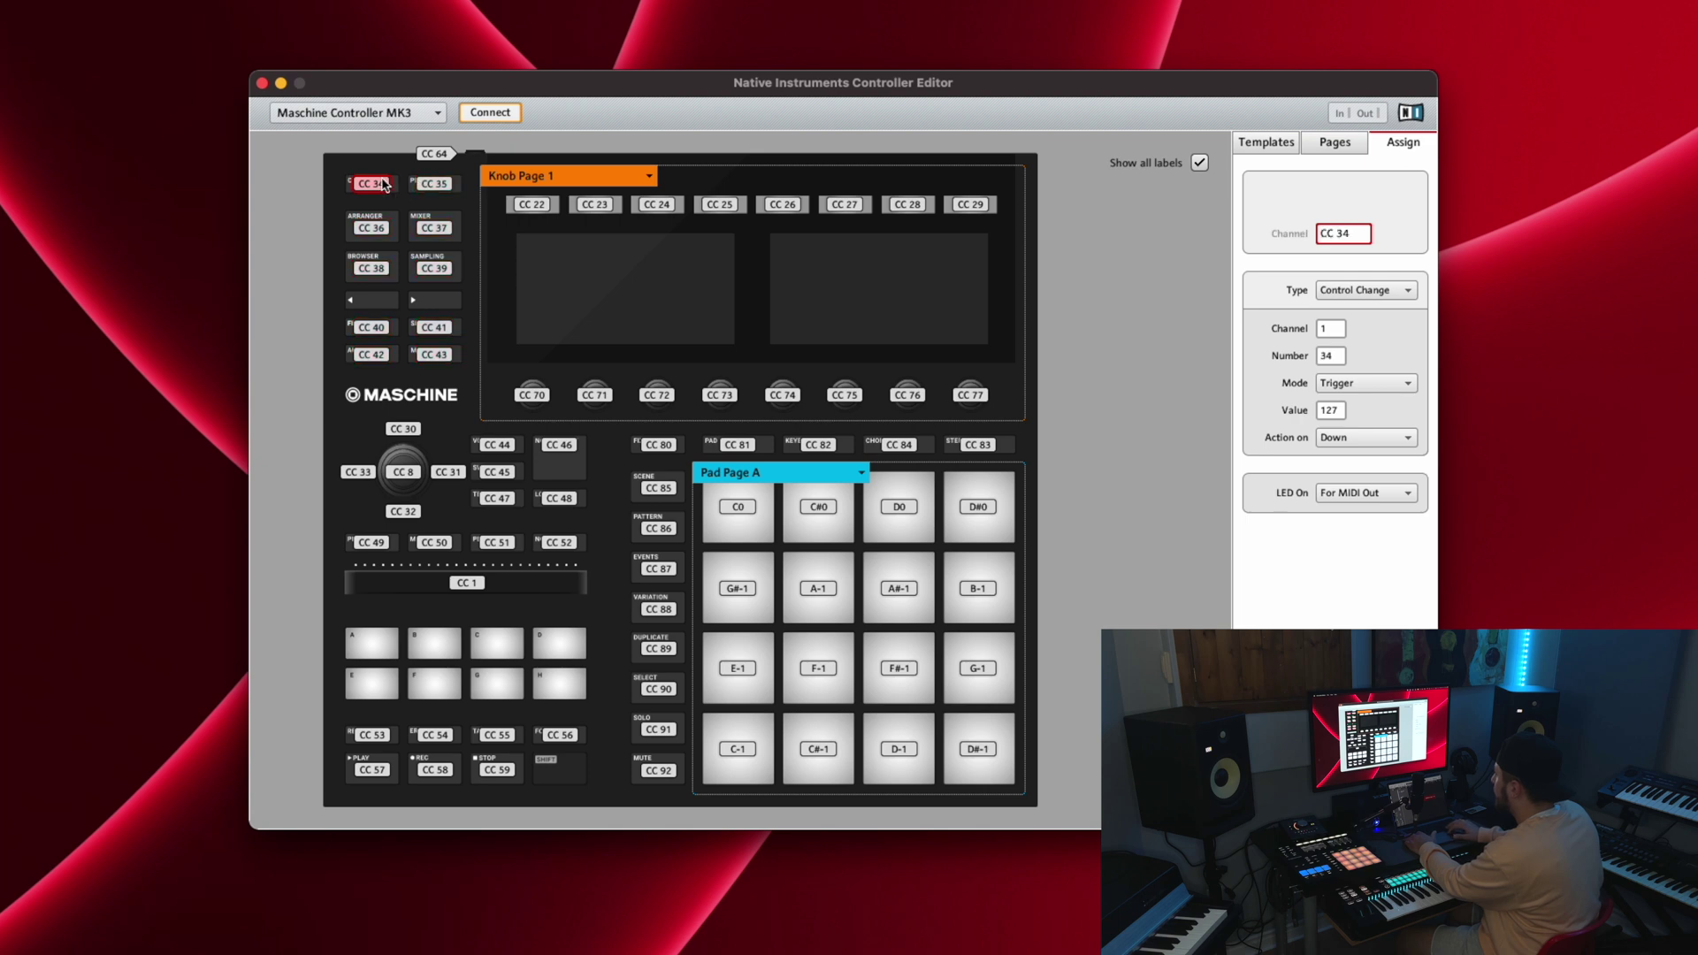
left_click(433, 187)
left_click(388, 226)
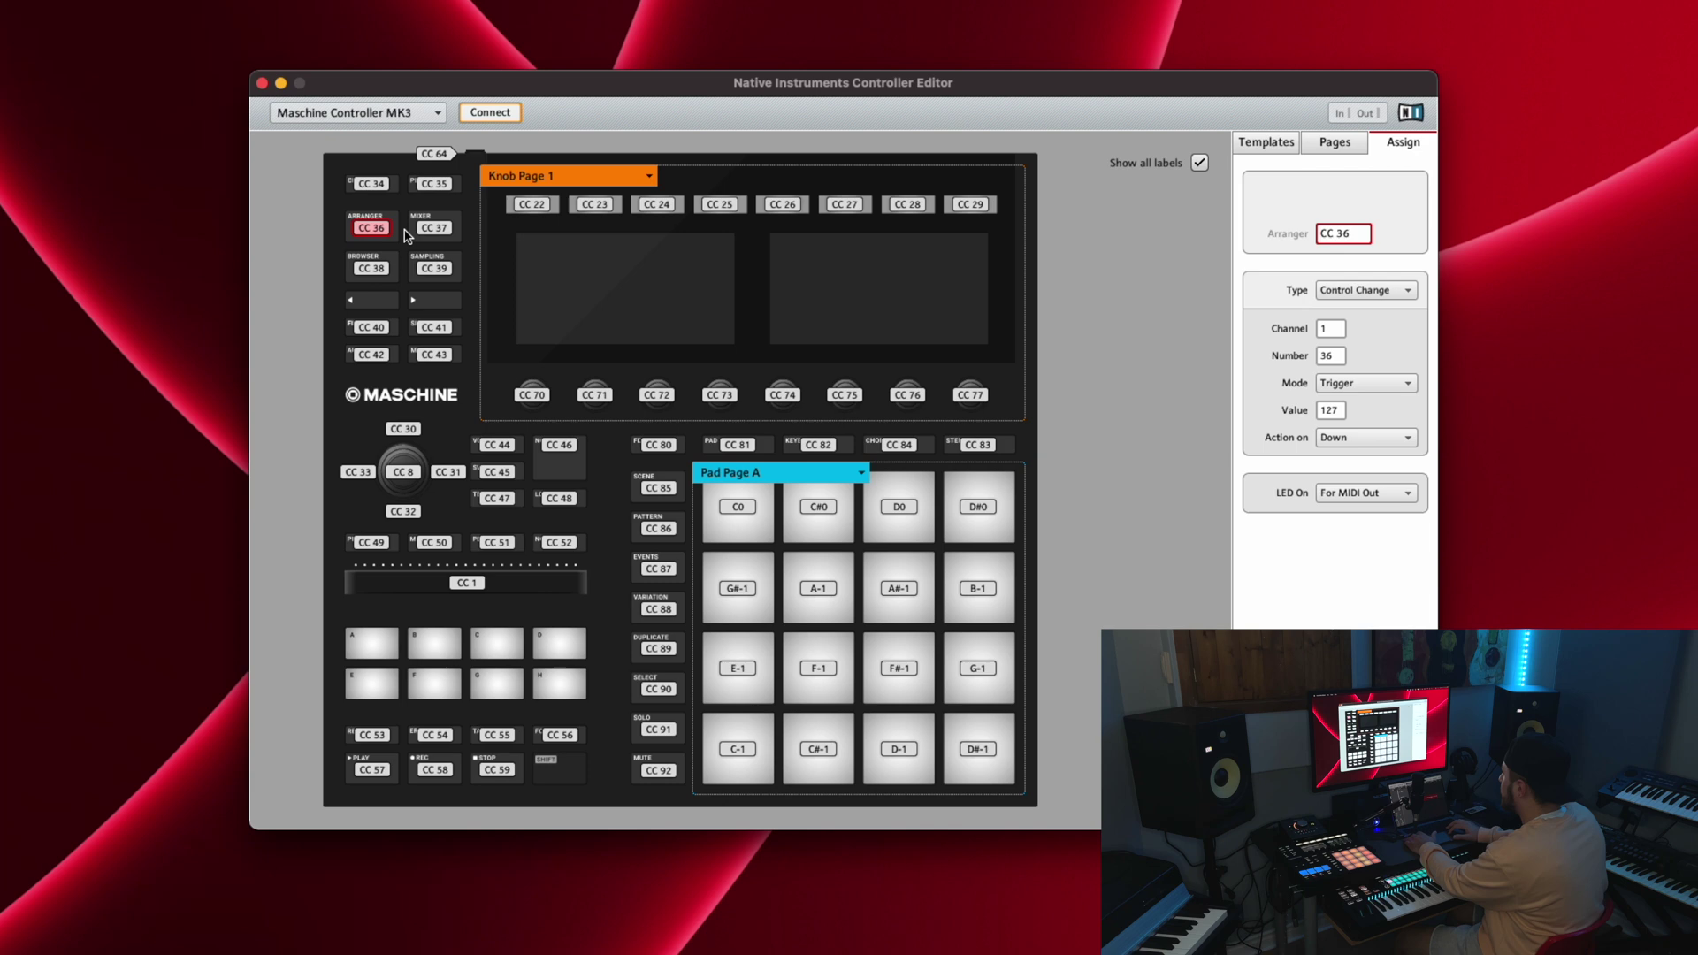
left_click(444, 229)
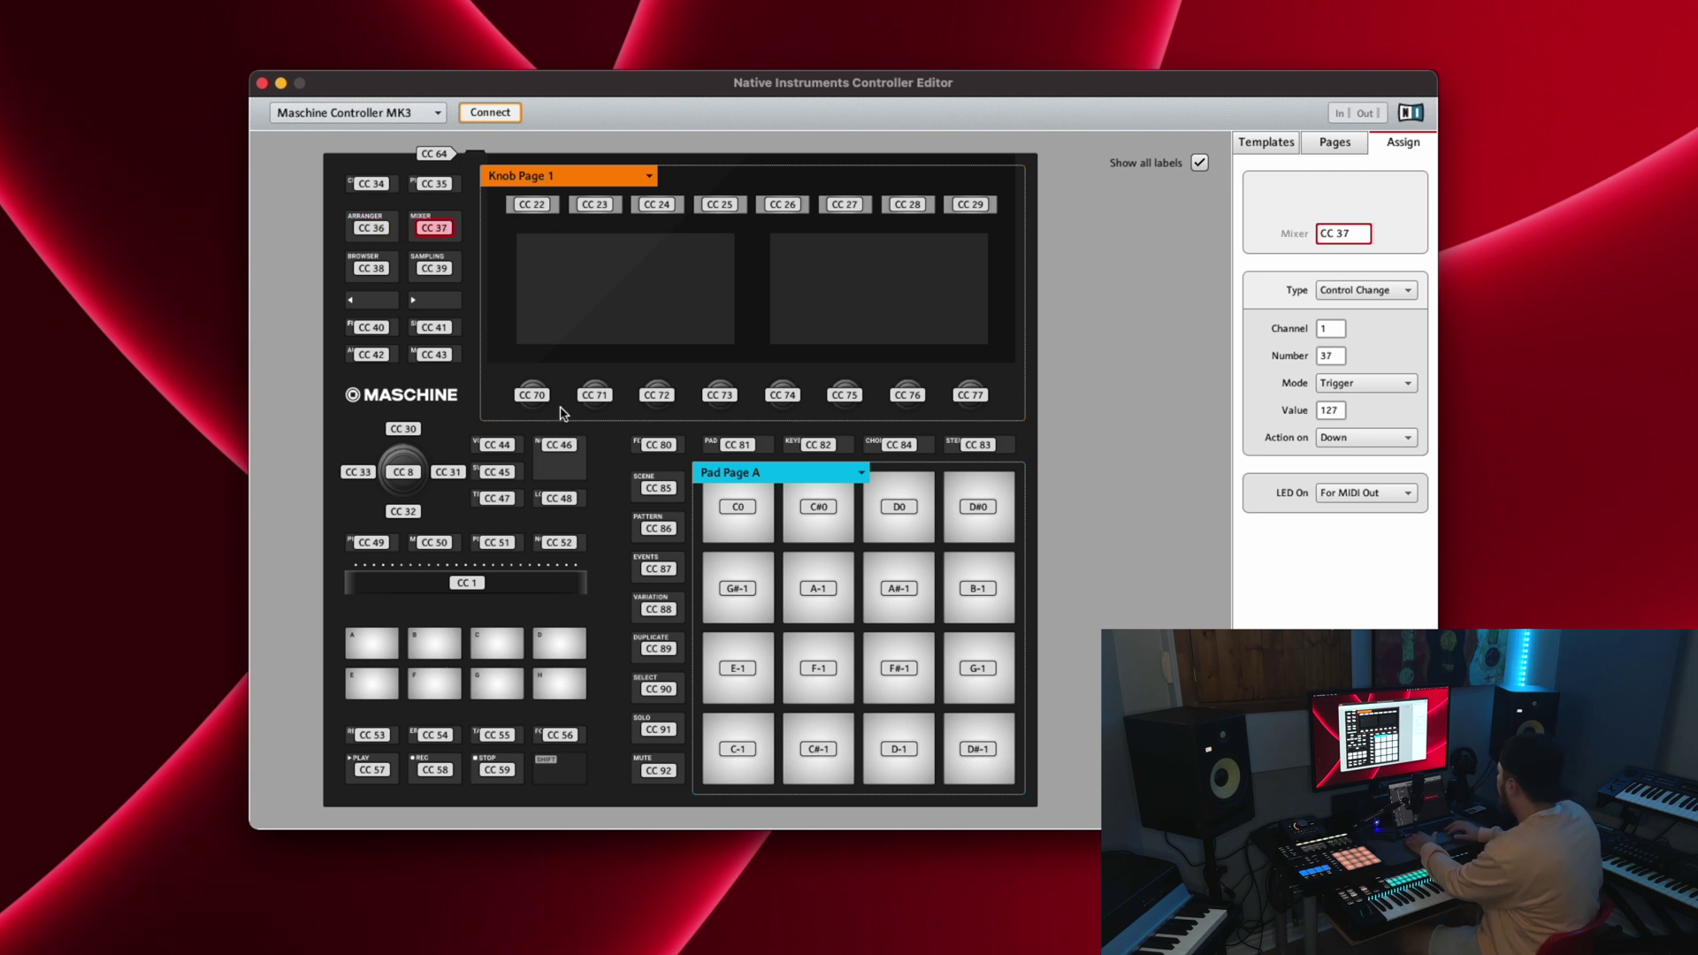
left_click(741, 752)
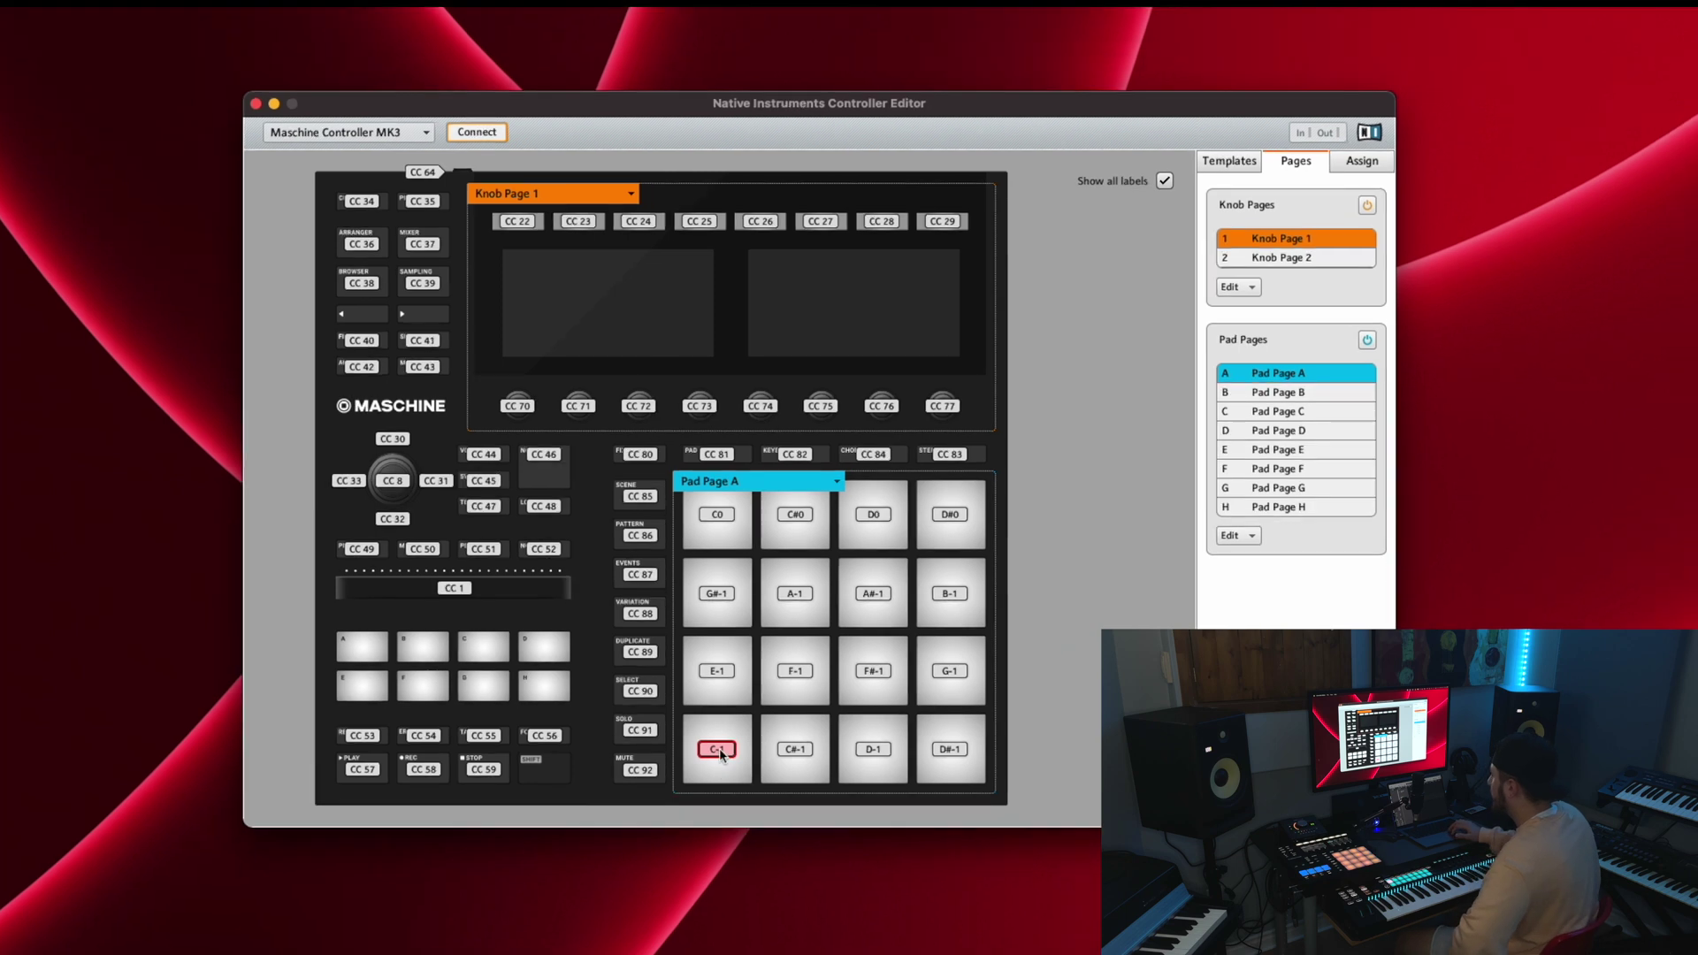
Step: Review the C#-1 through F-1 pads' settings and the list of pad pages
left_click(811, 756)
left_click(882, 757)
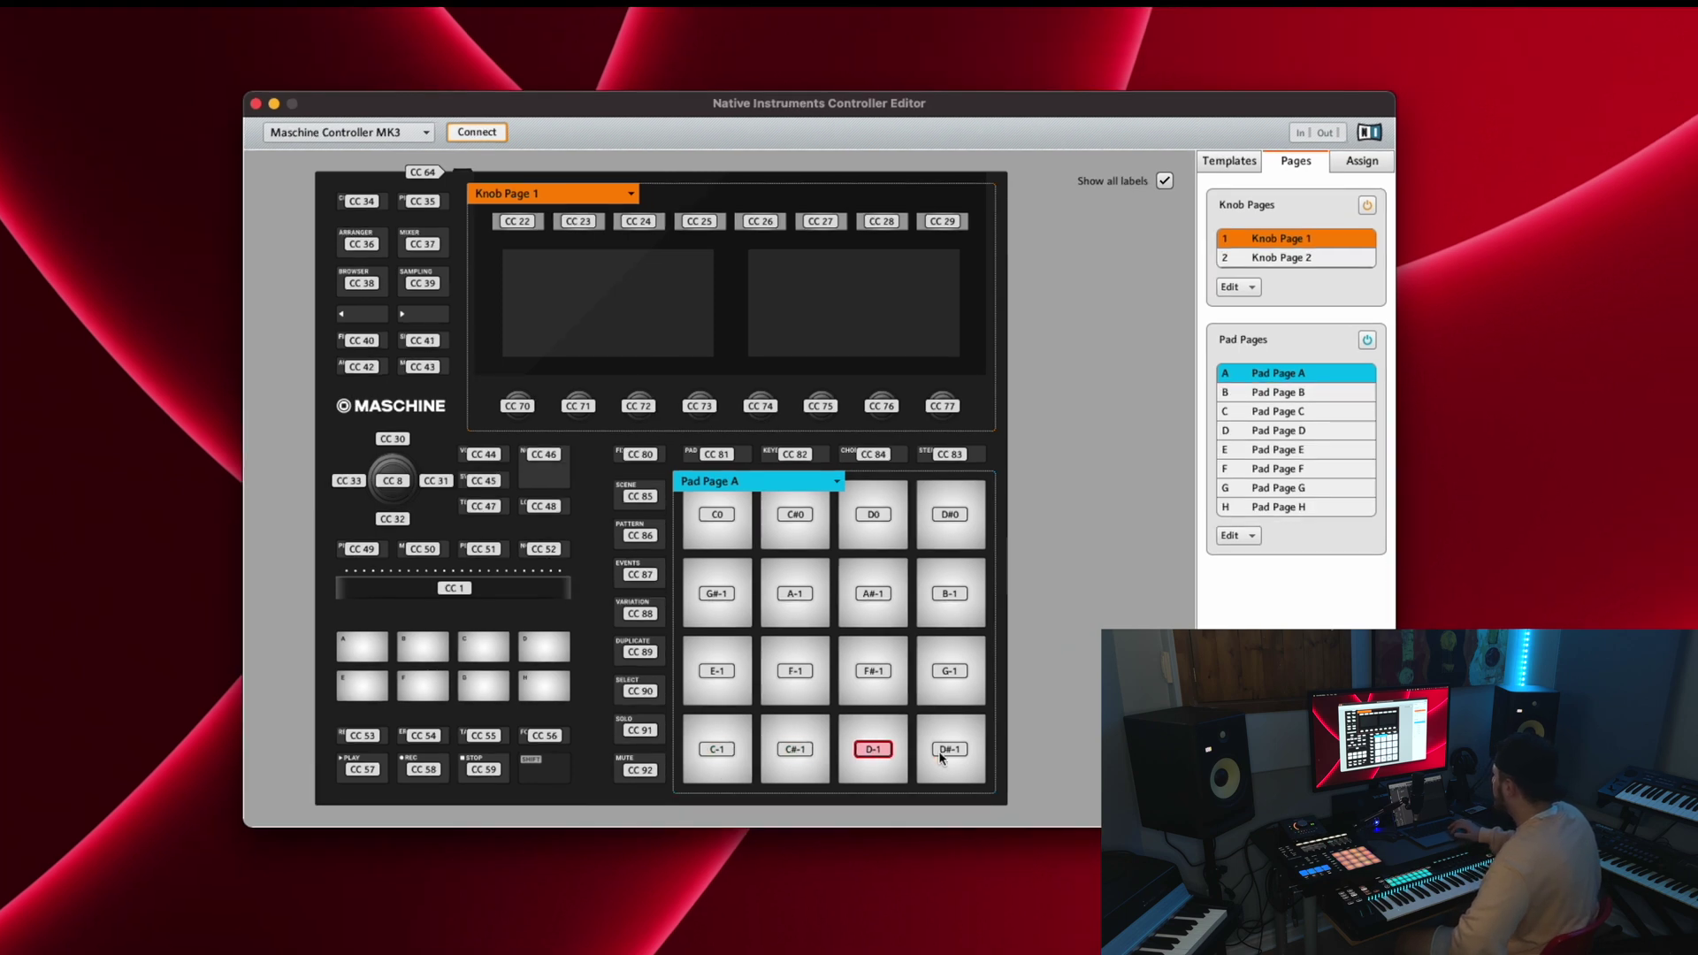
left_click(940, 758)
left_click(723, 671)
left_click(835, 673)
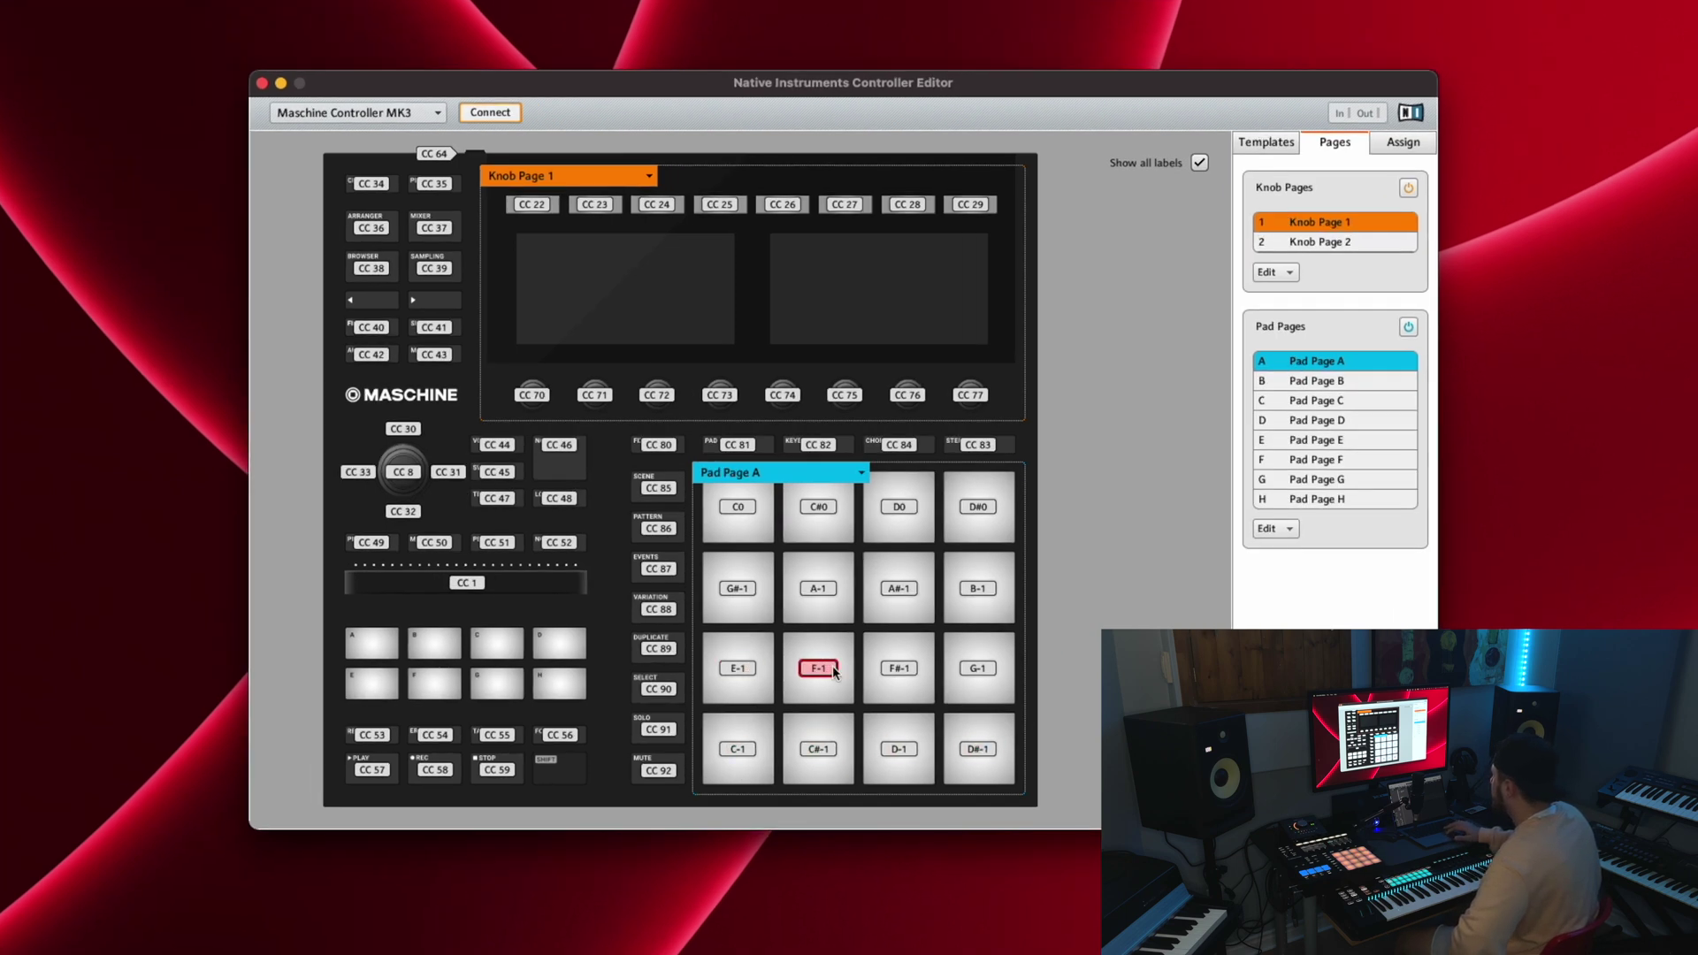
left_click(821, 476)
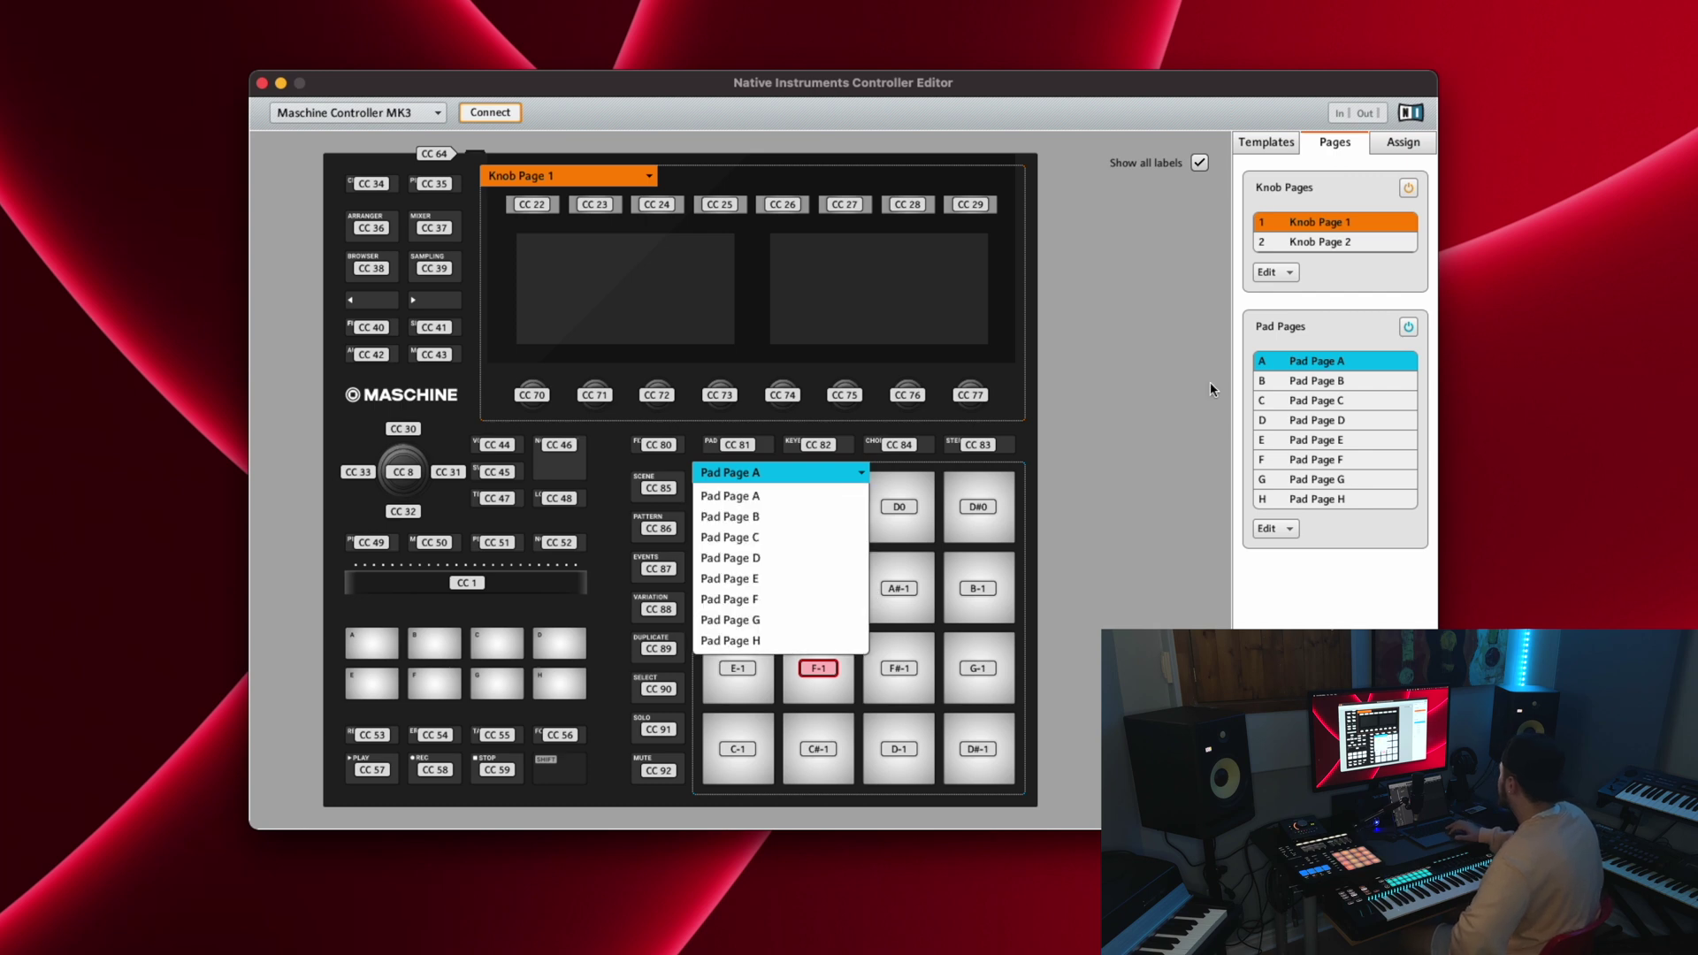
left_click(1331, 367)
Step: Rename Pad Page A to 'C-1 - D#0'
double_click(1314, 366)
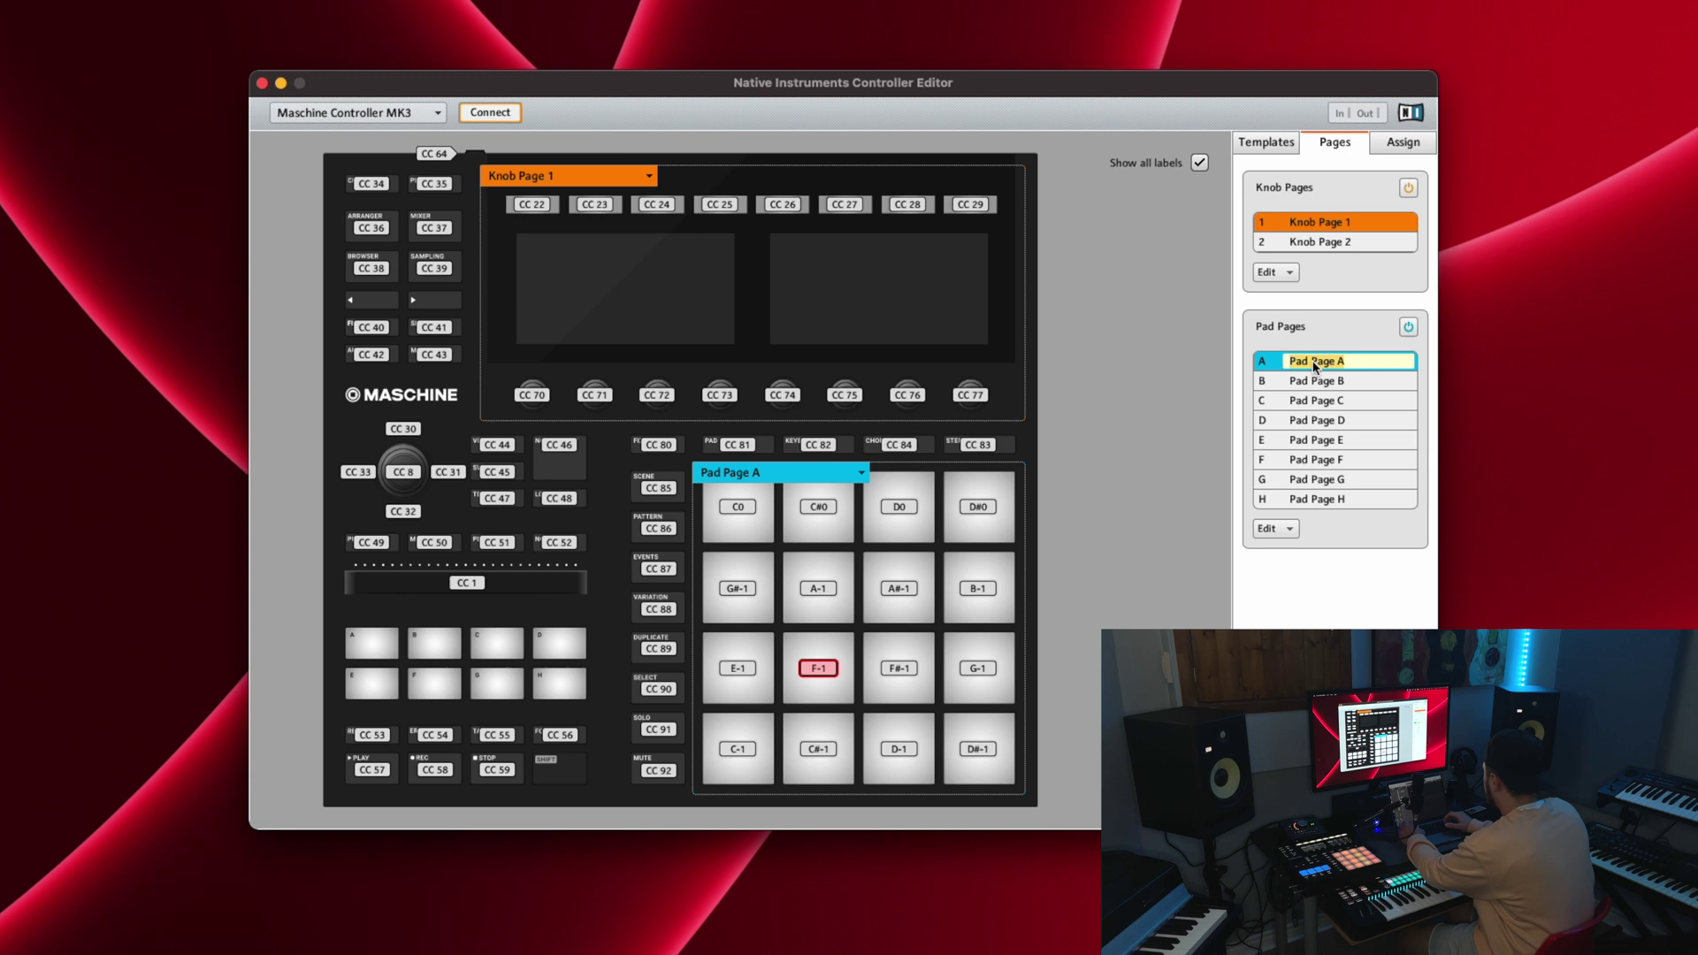
type("C-1 -")
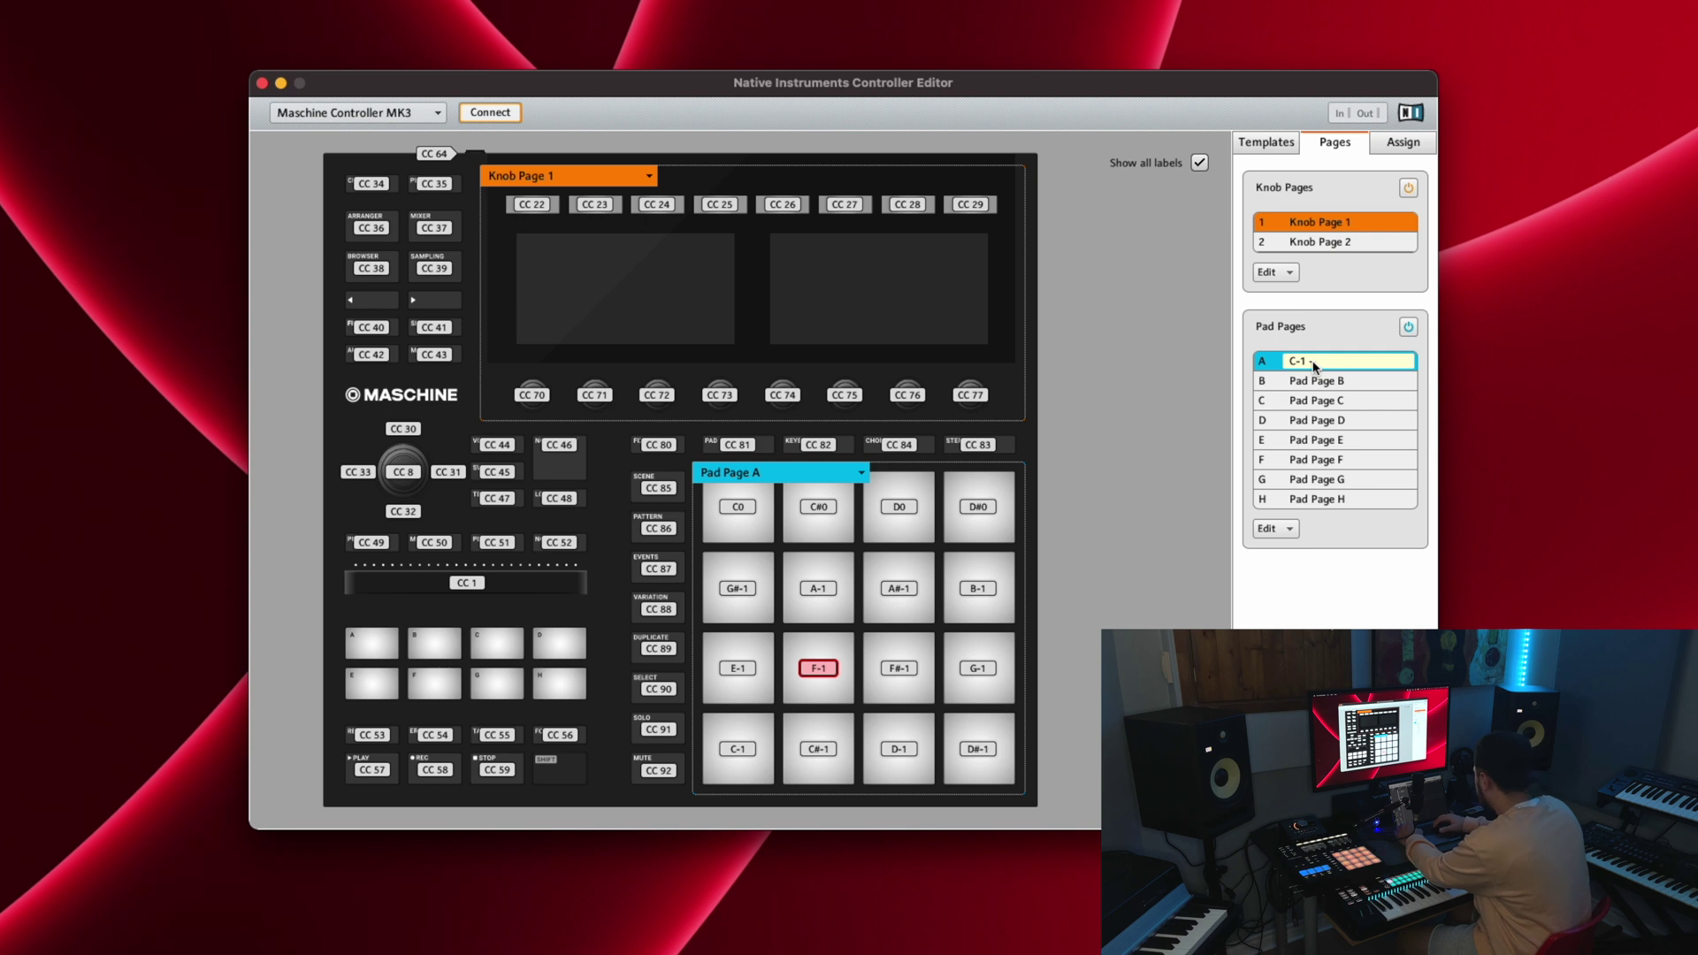
type("D")
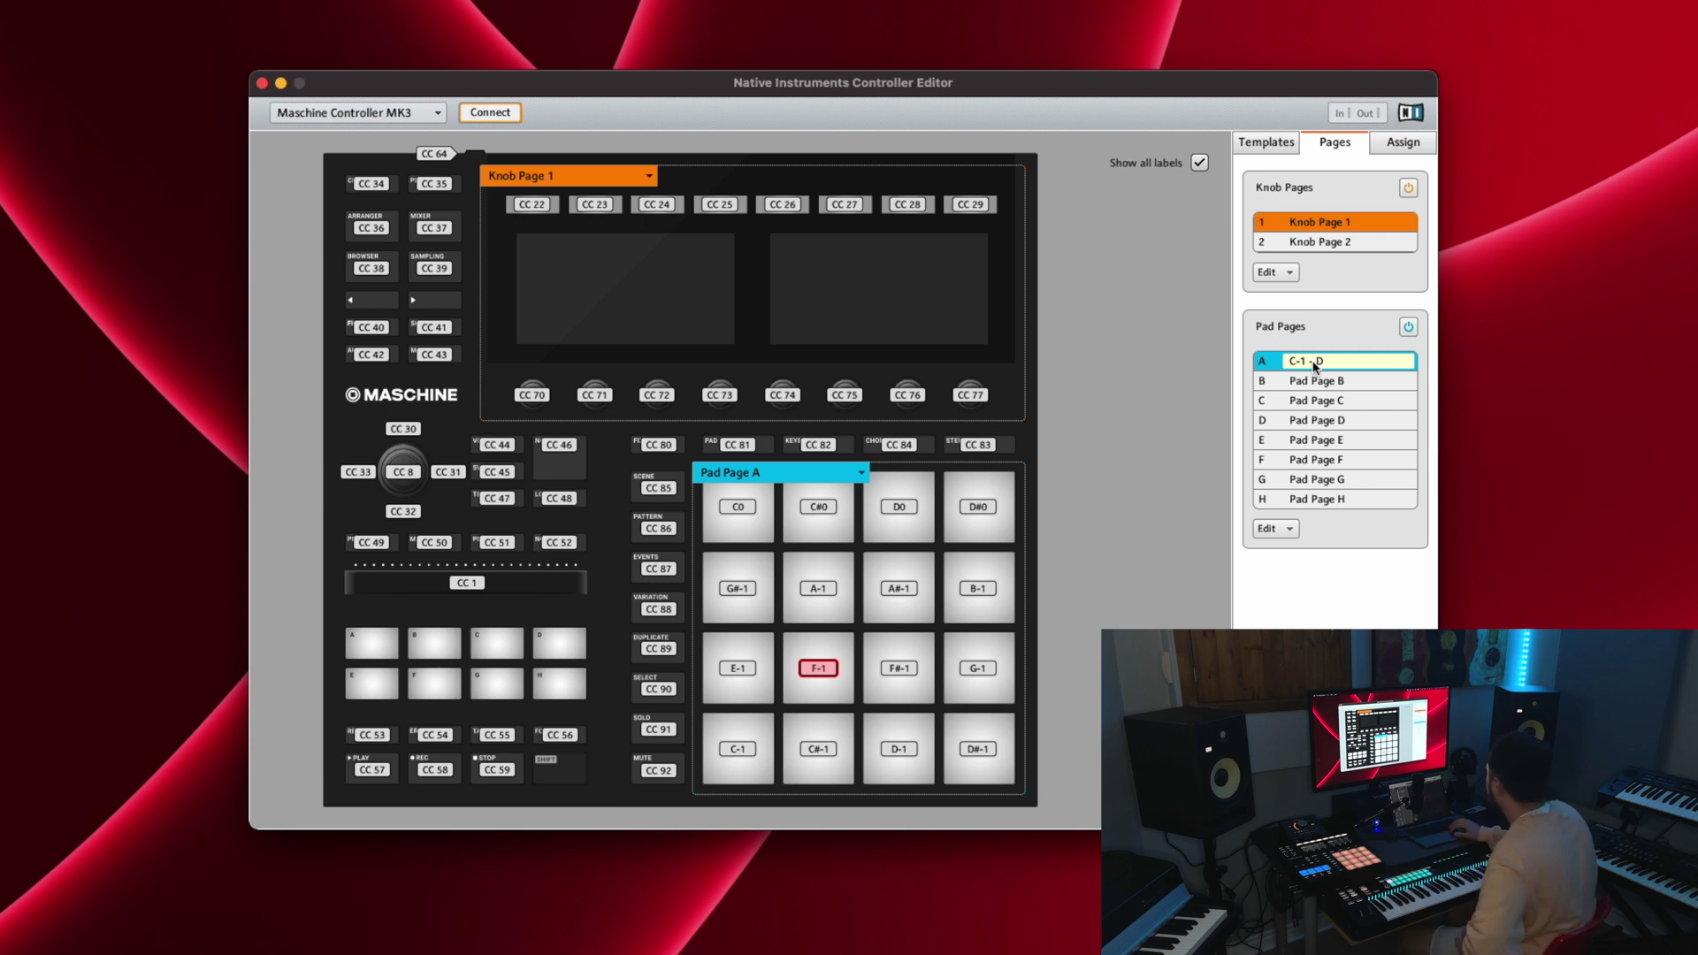
type("#0")
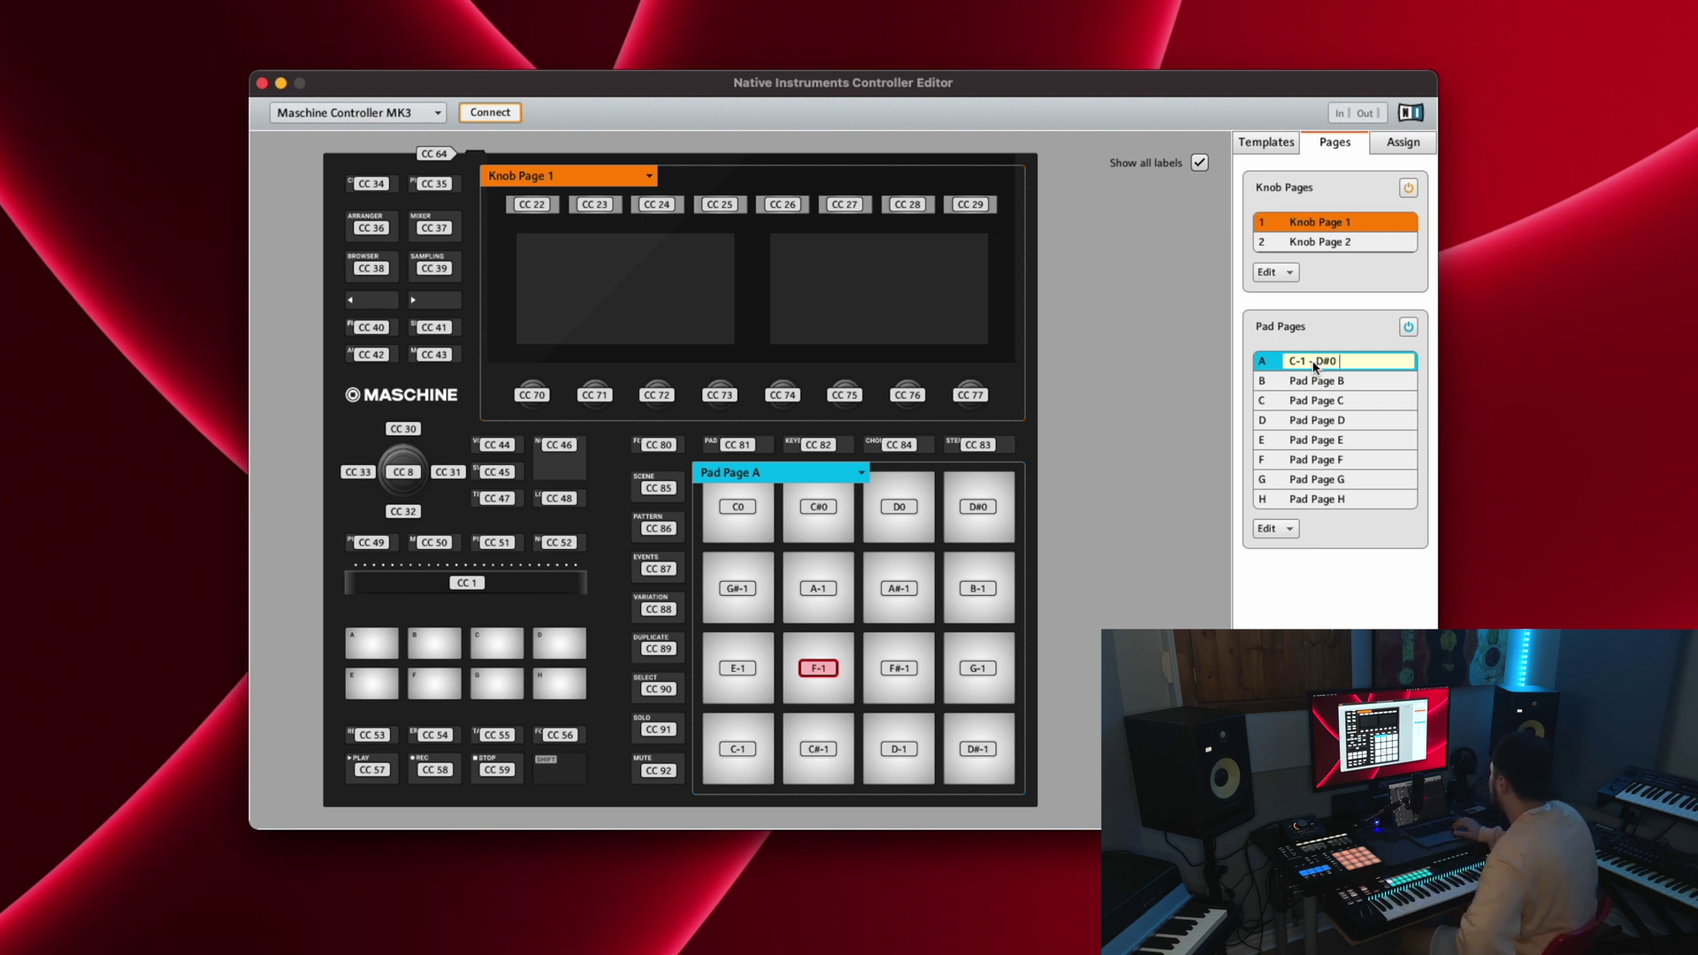
key("Return")
Step: Select pad C-1, then all 16 pads, to review their note assignments
left_click(740, 748)
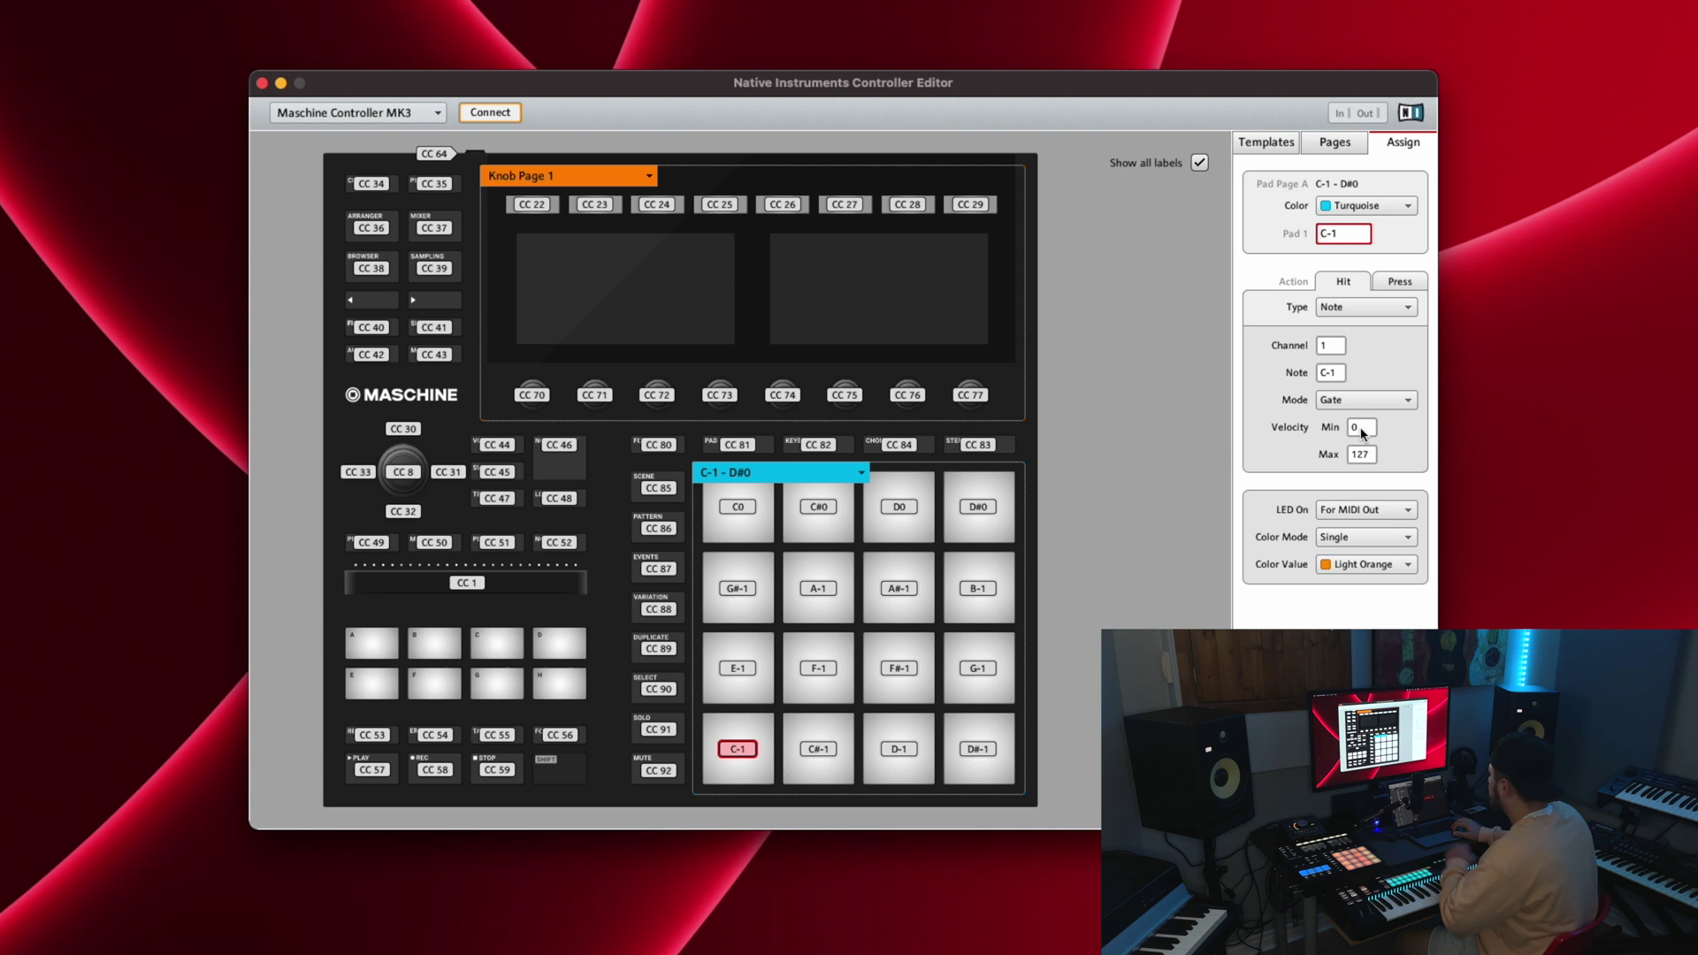
left_click(972, 509, "shift")
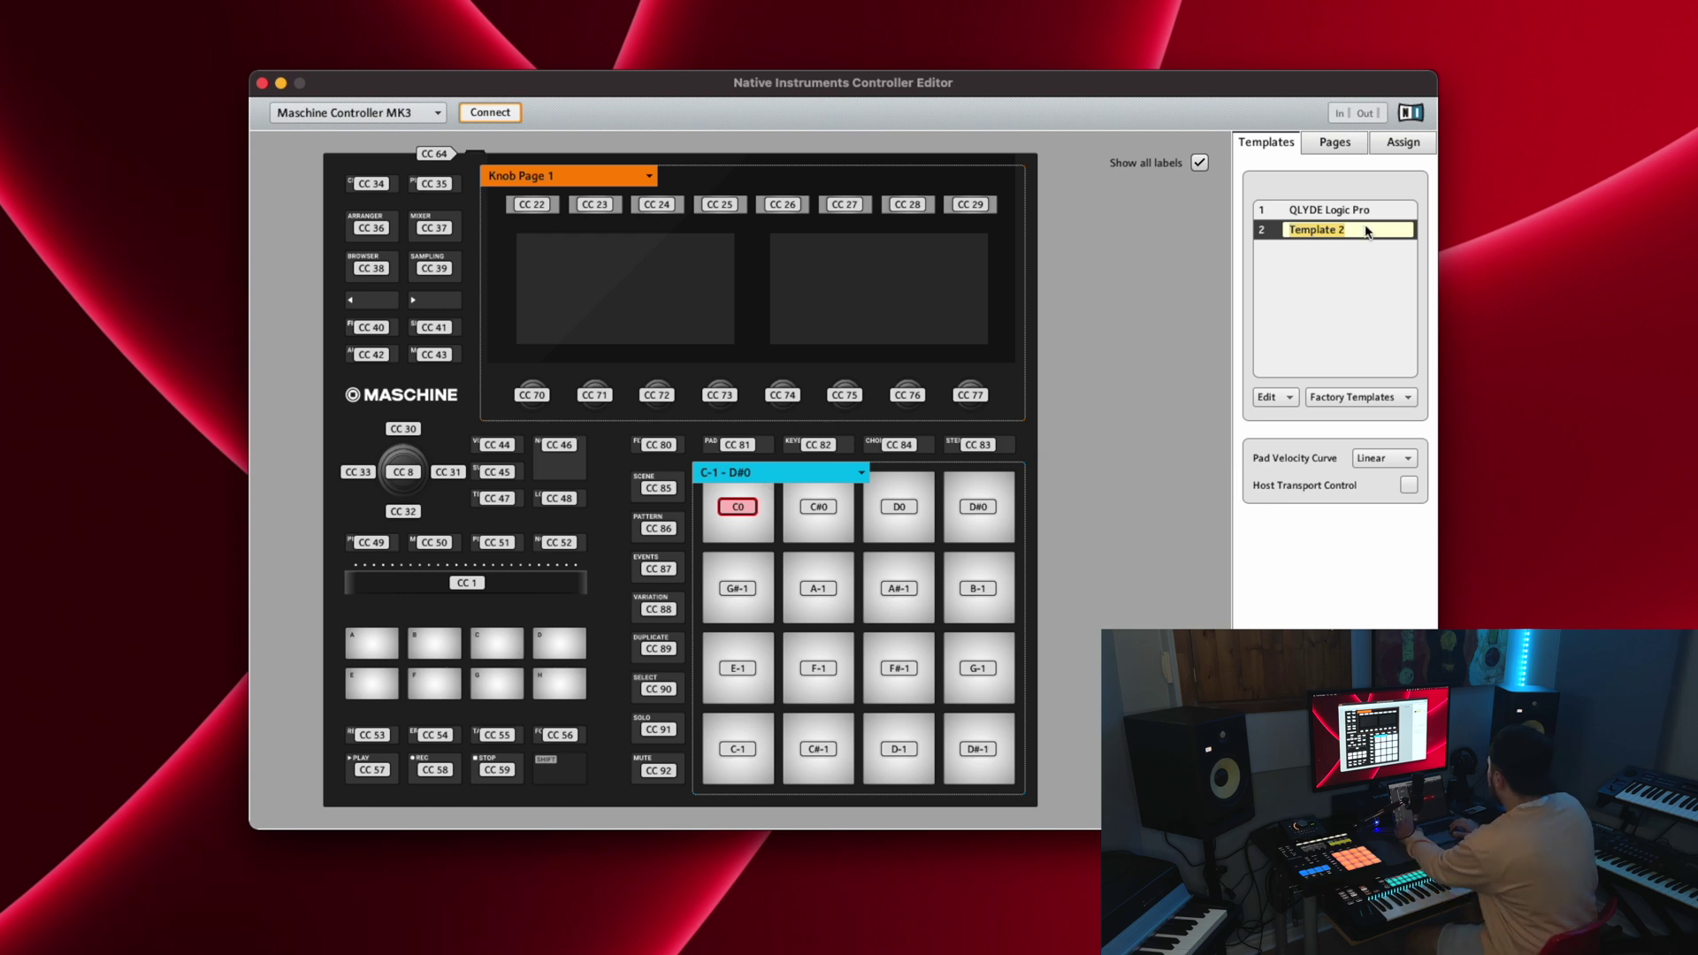
Step: Rename Template 2 to 'QLYDE Logic Pro 2' and show its knob and pad pages
type("QL")
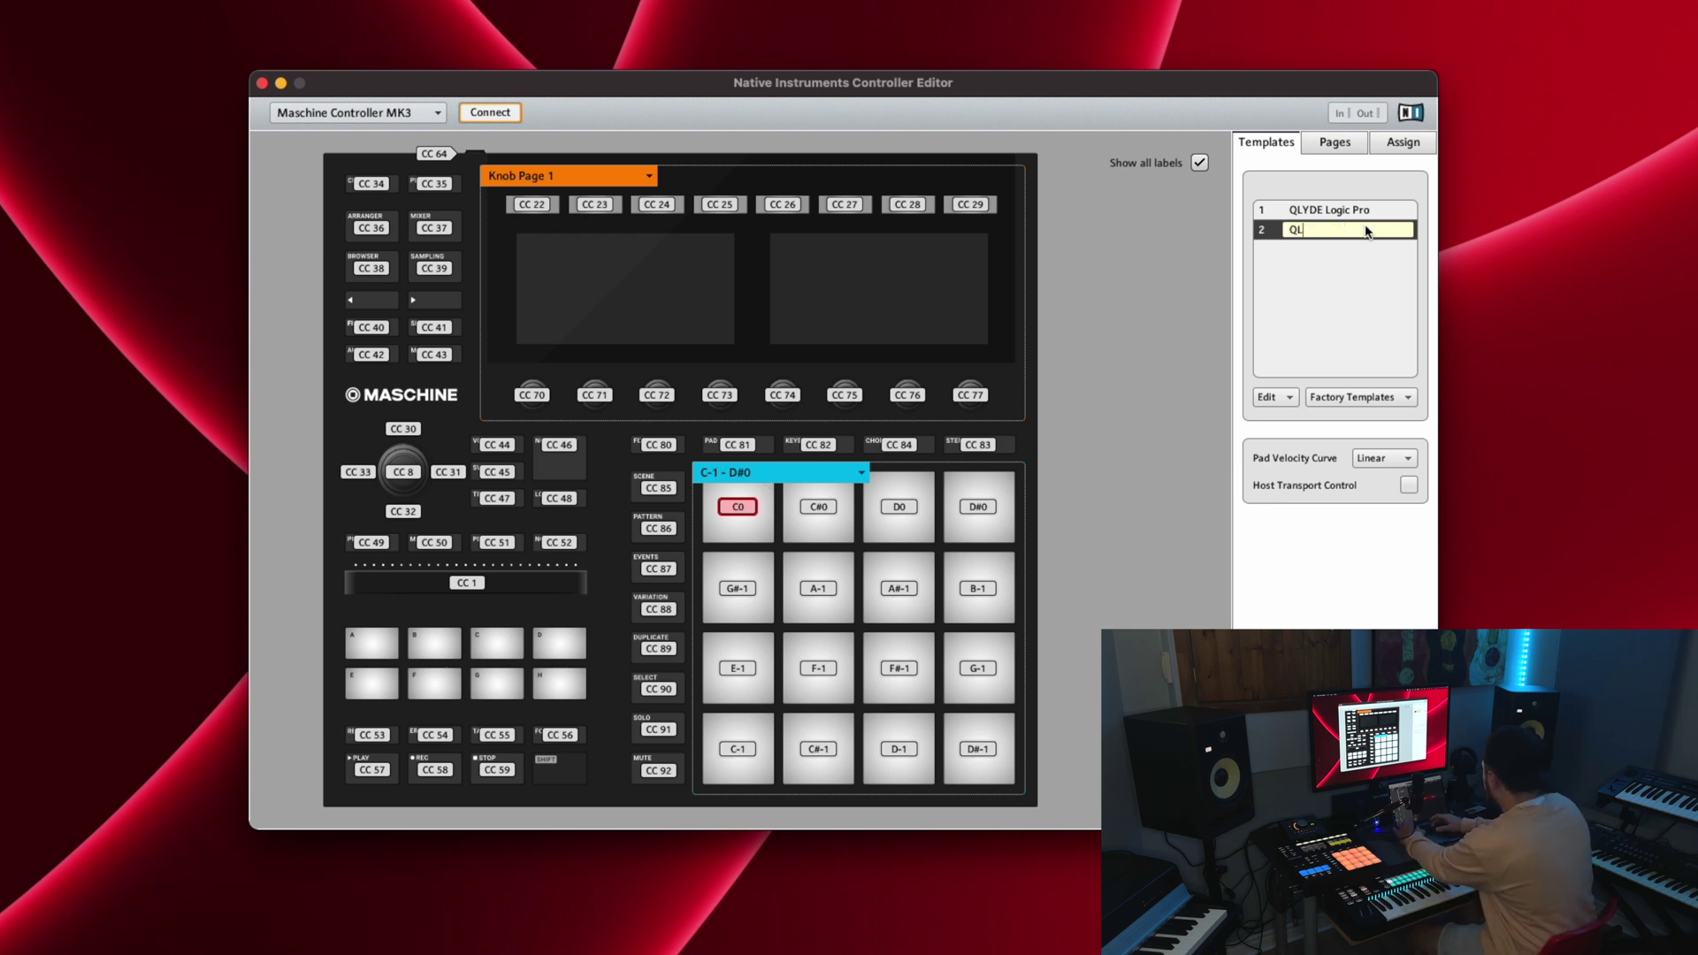
type("YDE Logic Pro 2")
key("Return")
left_click(1348, 141)
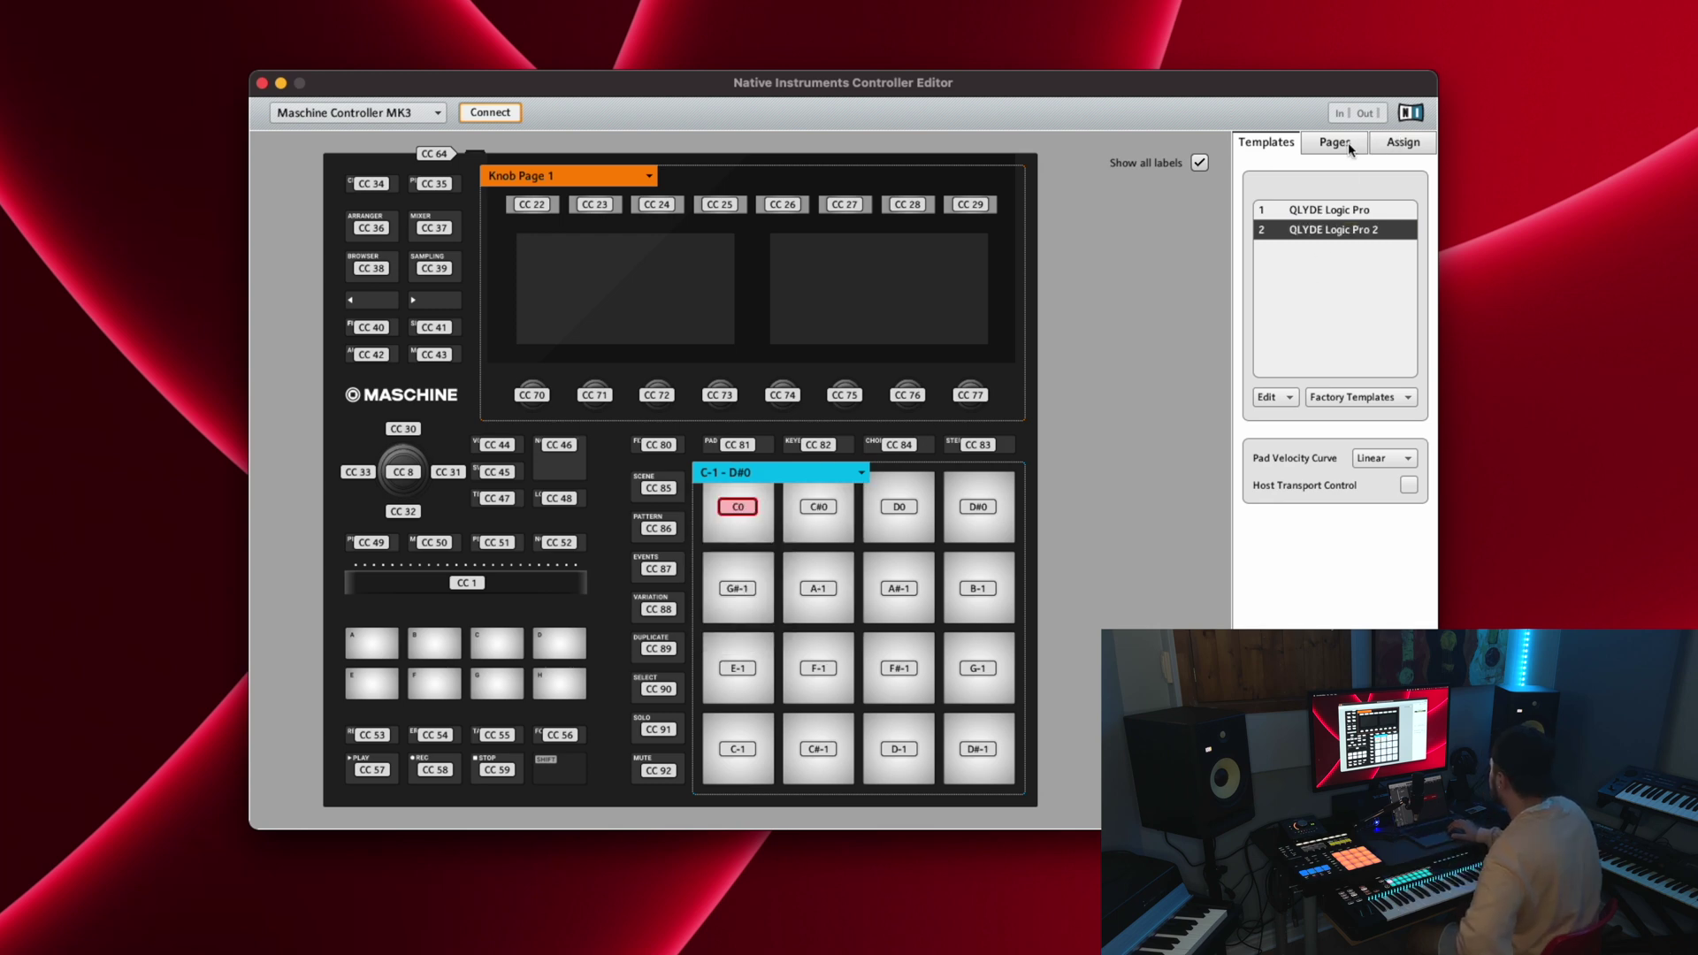
left_click(1348, 142)
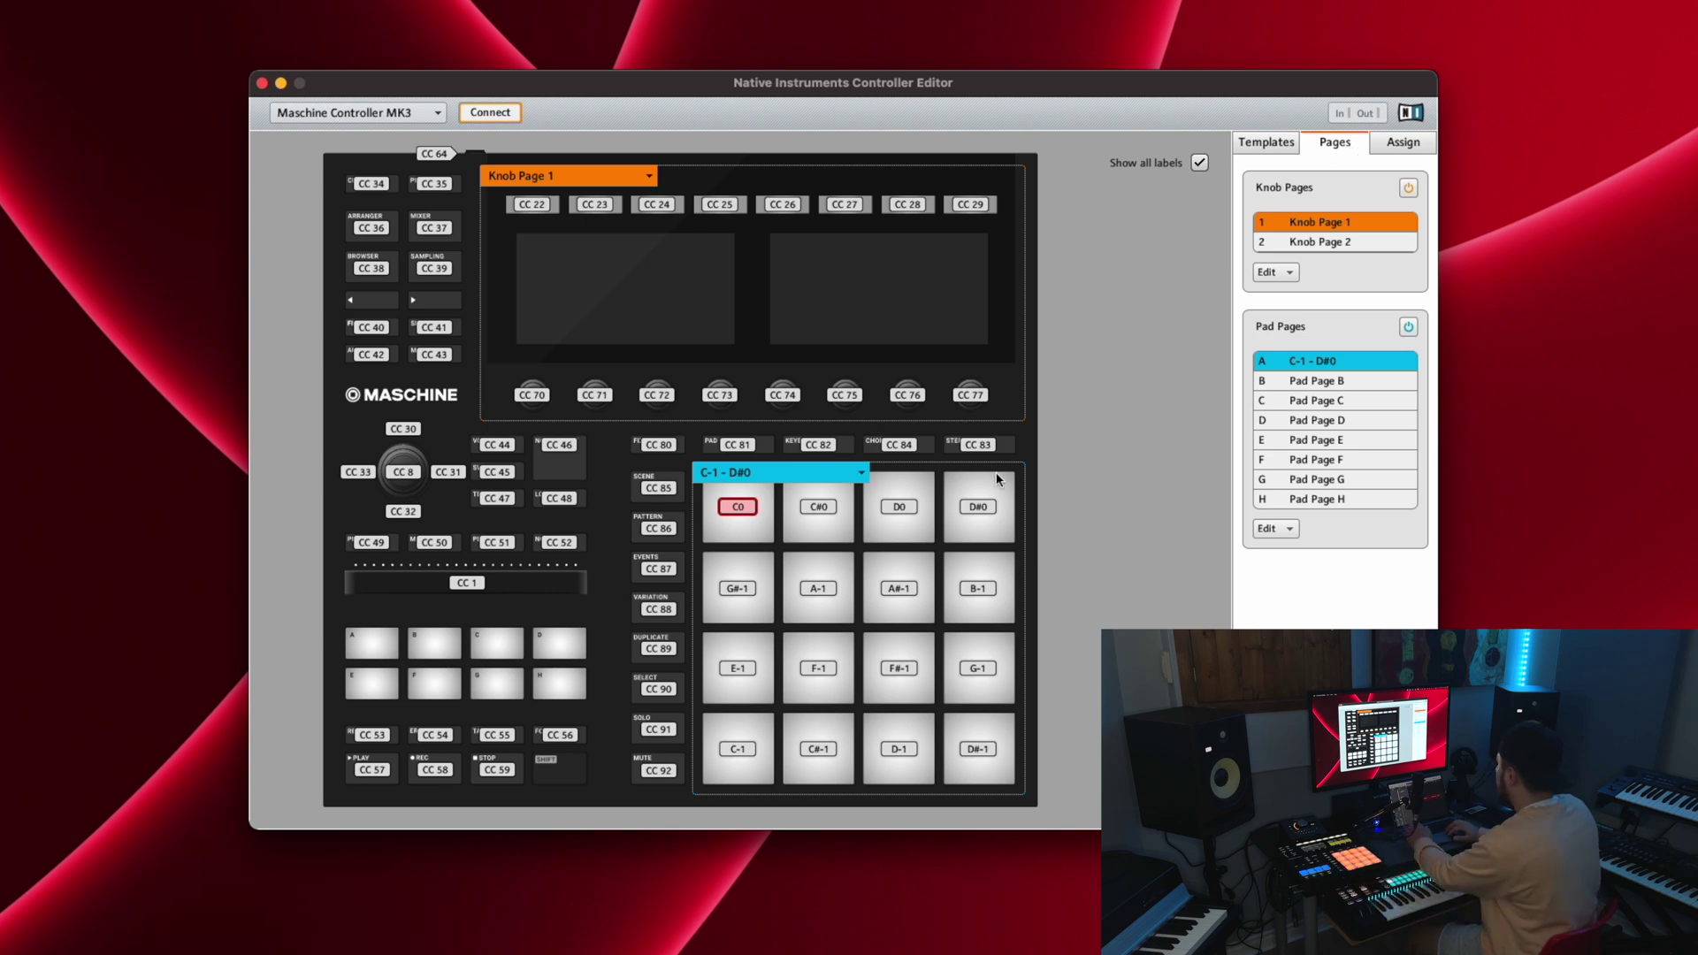
Step: Set all 16 pads' LED colour and the first pad page's colour to Fuchsia
left_click(741, 750)
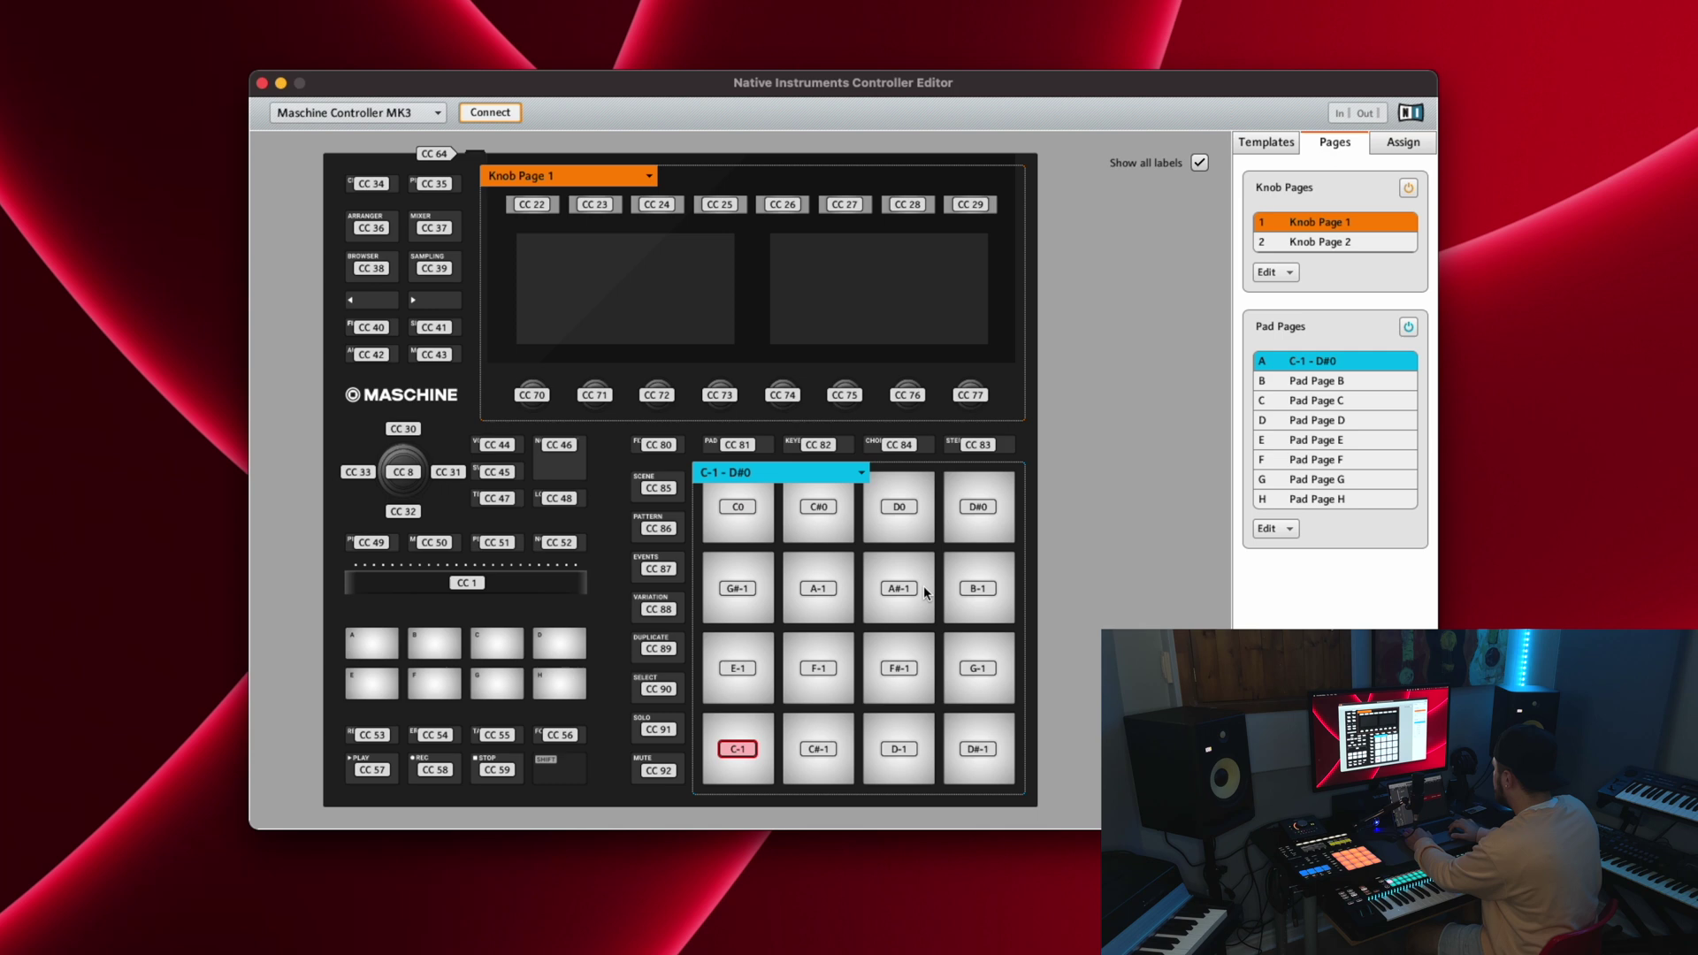
left_click(980, 506, "shift")
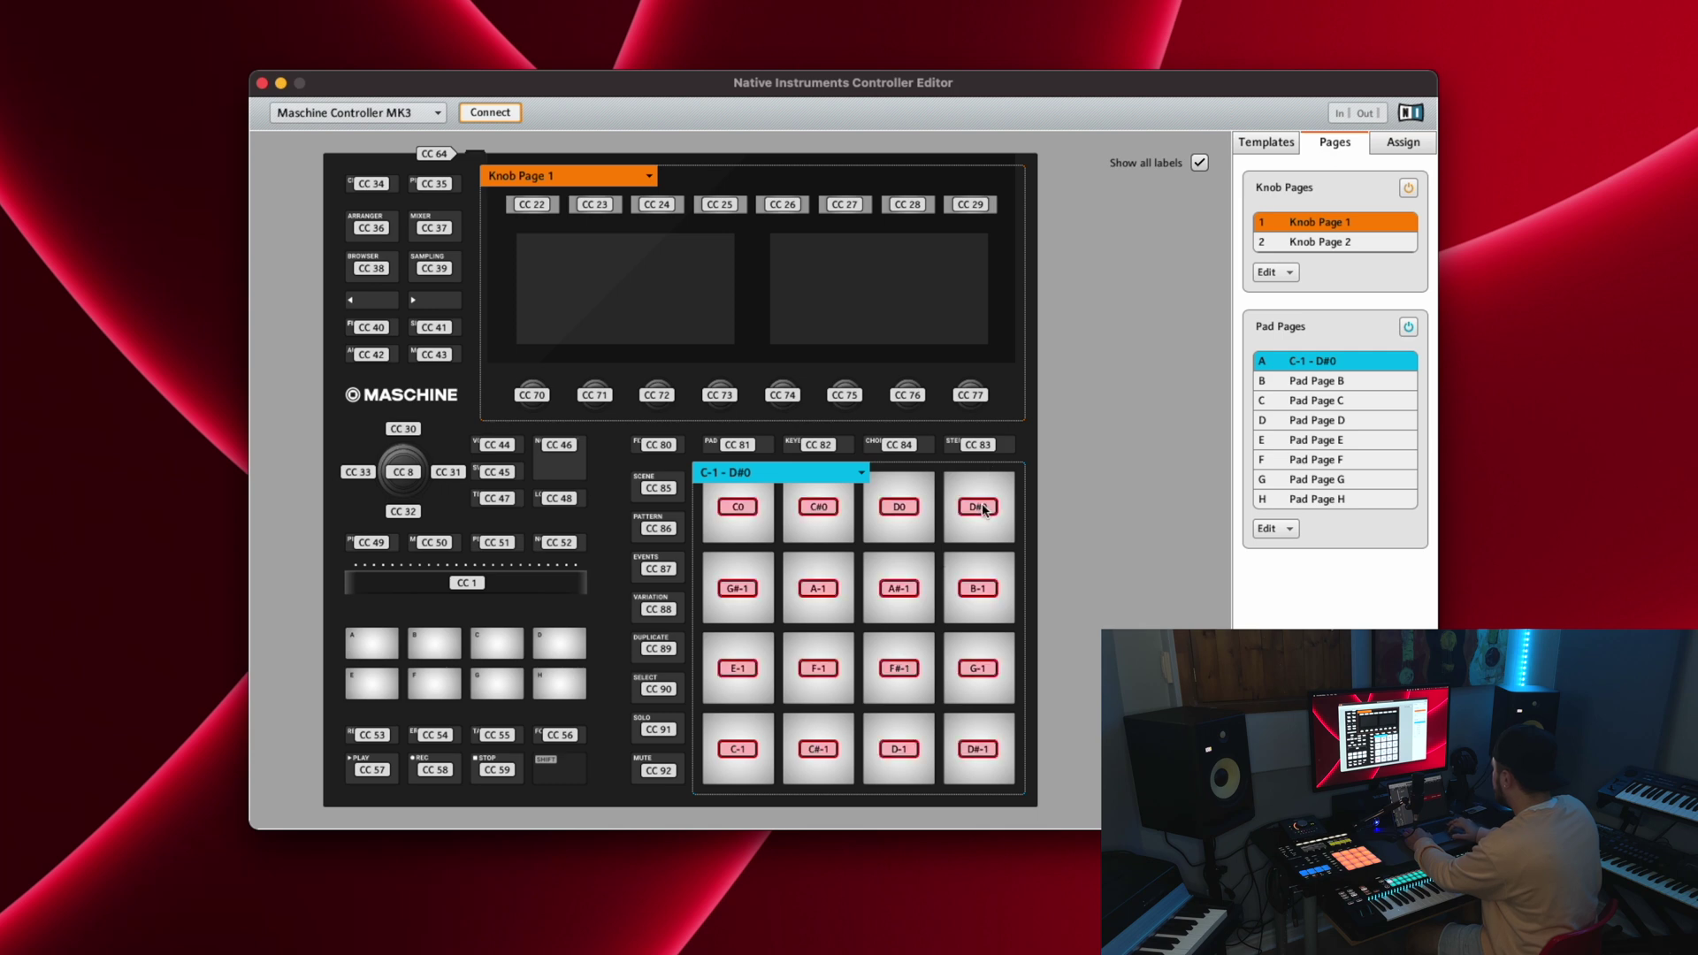
left_click(1399, 146)
left_click(1350, 567)
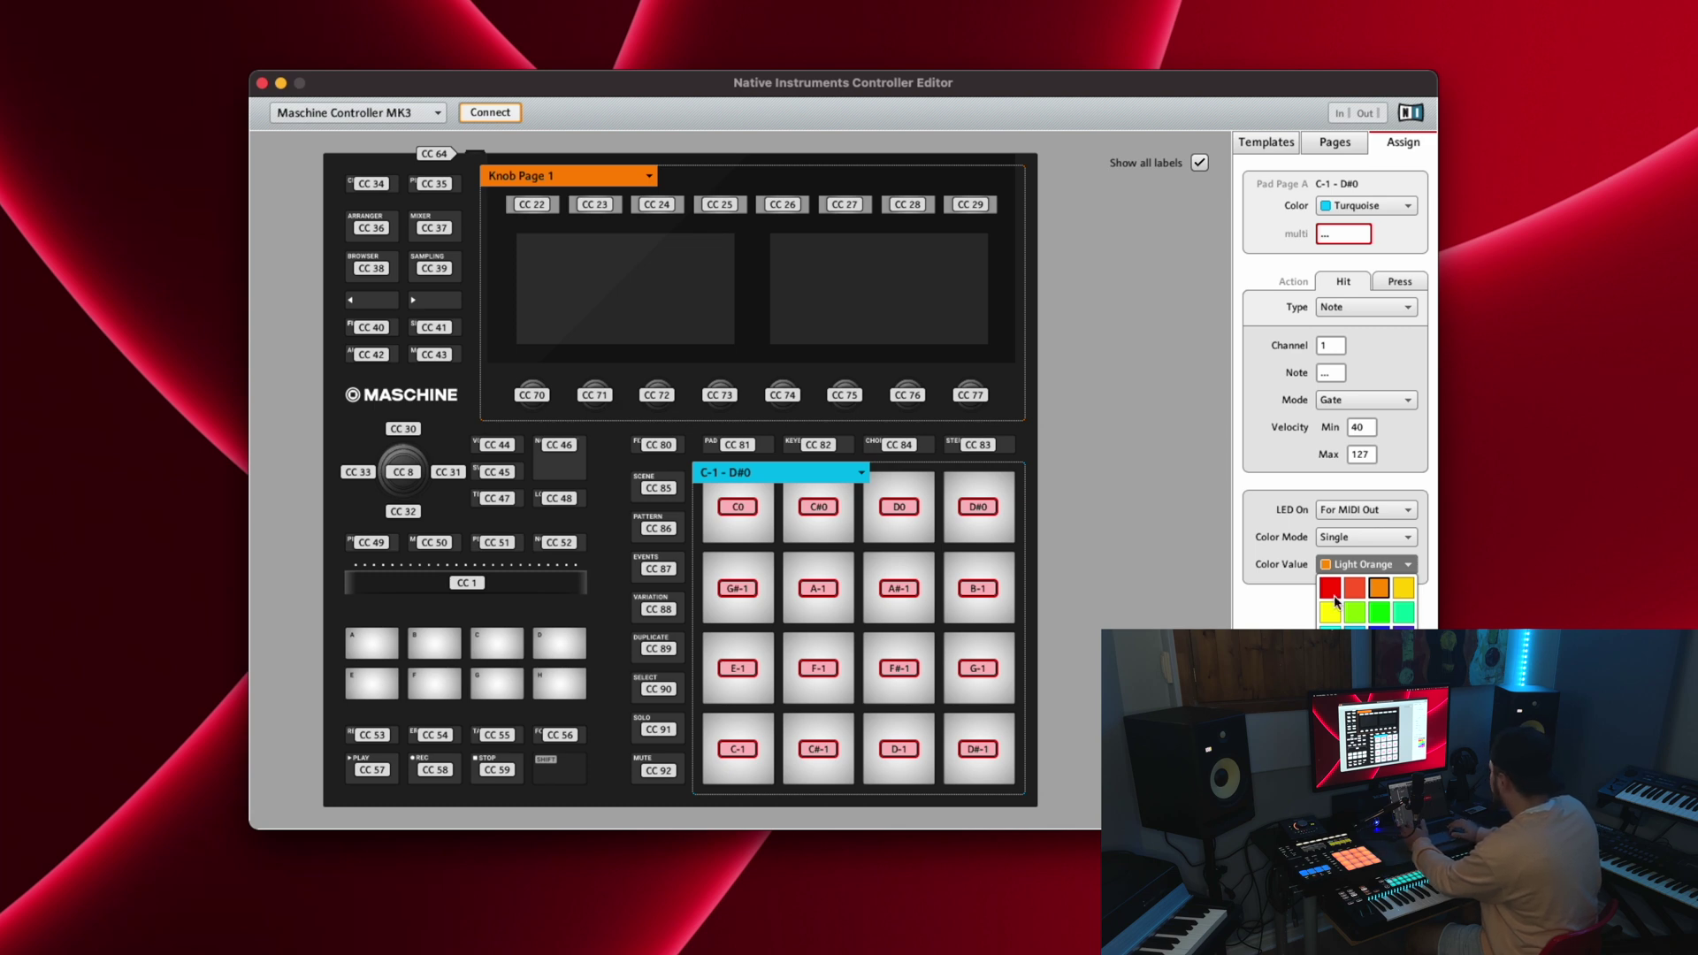
left_click(1404, 661)
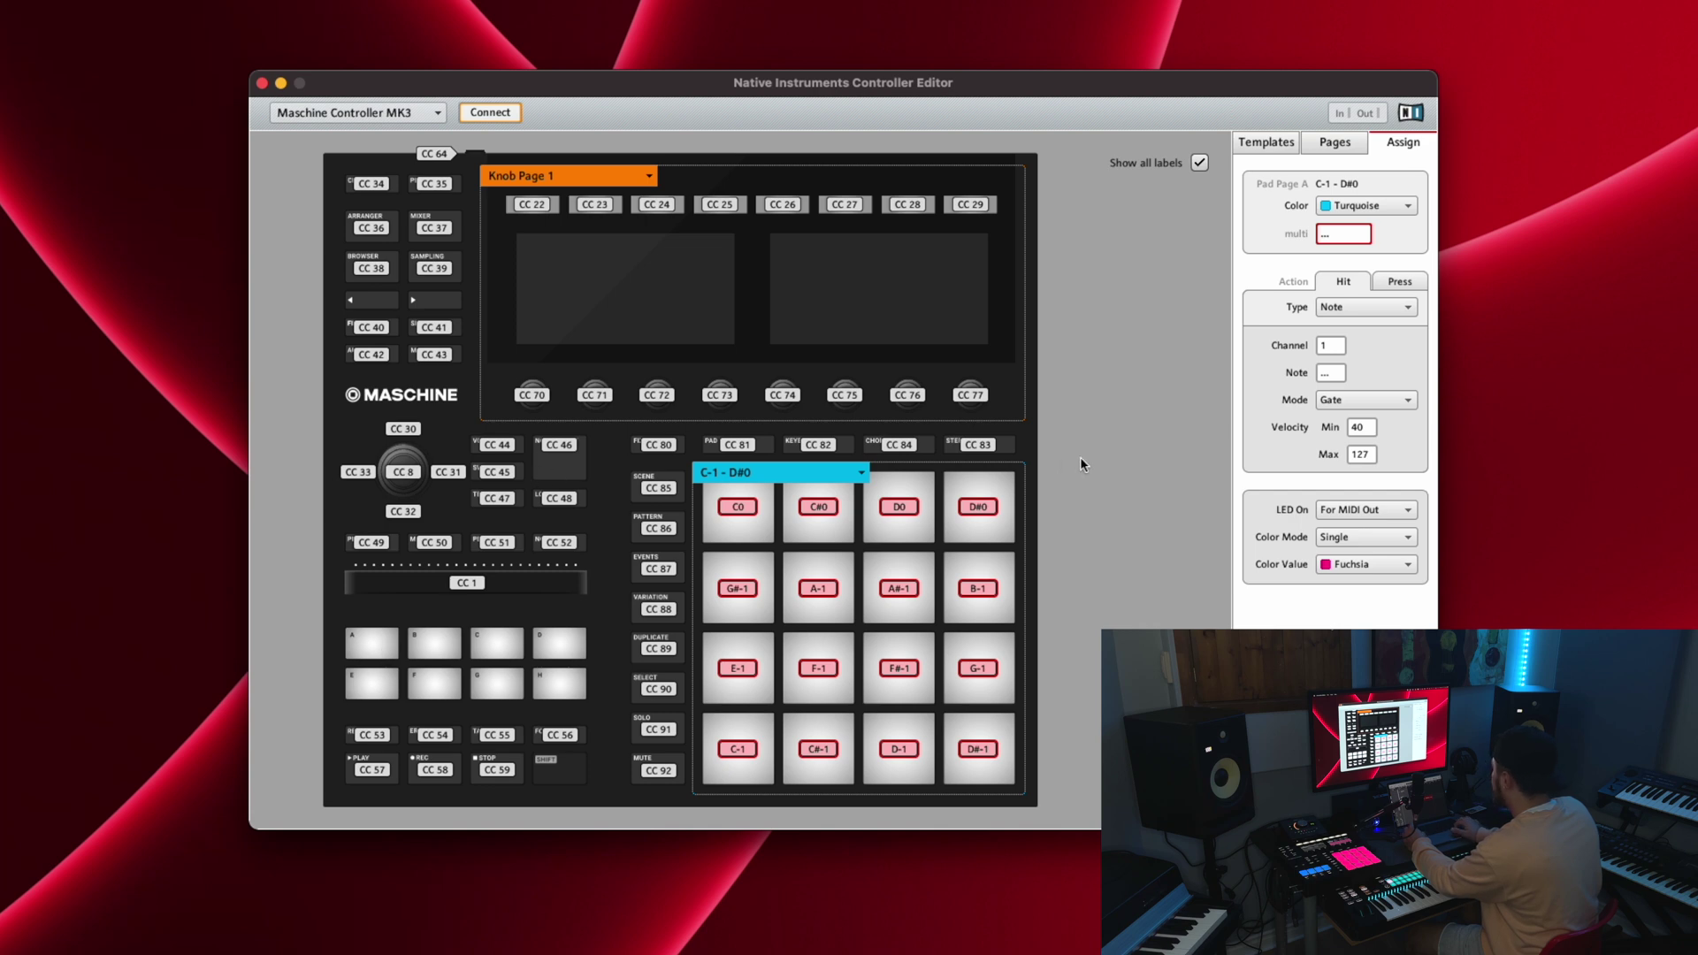
left_click(1341, 203)
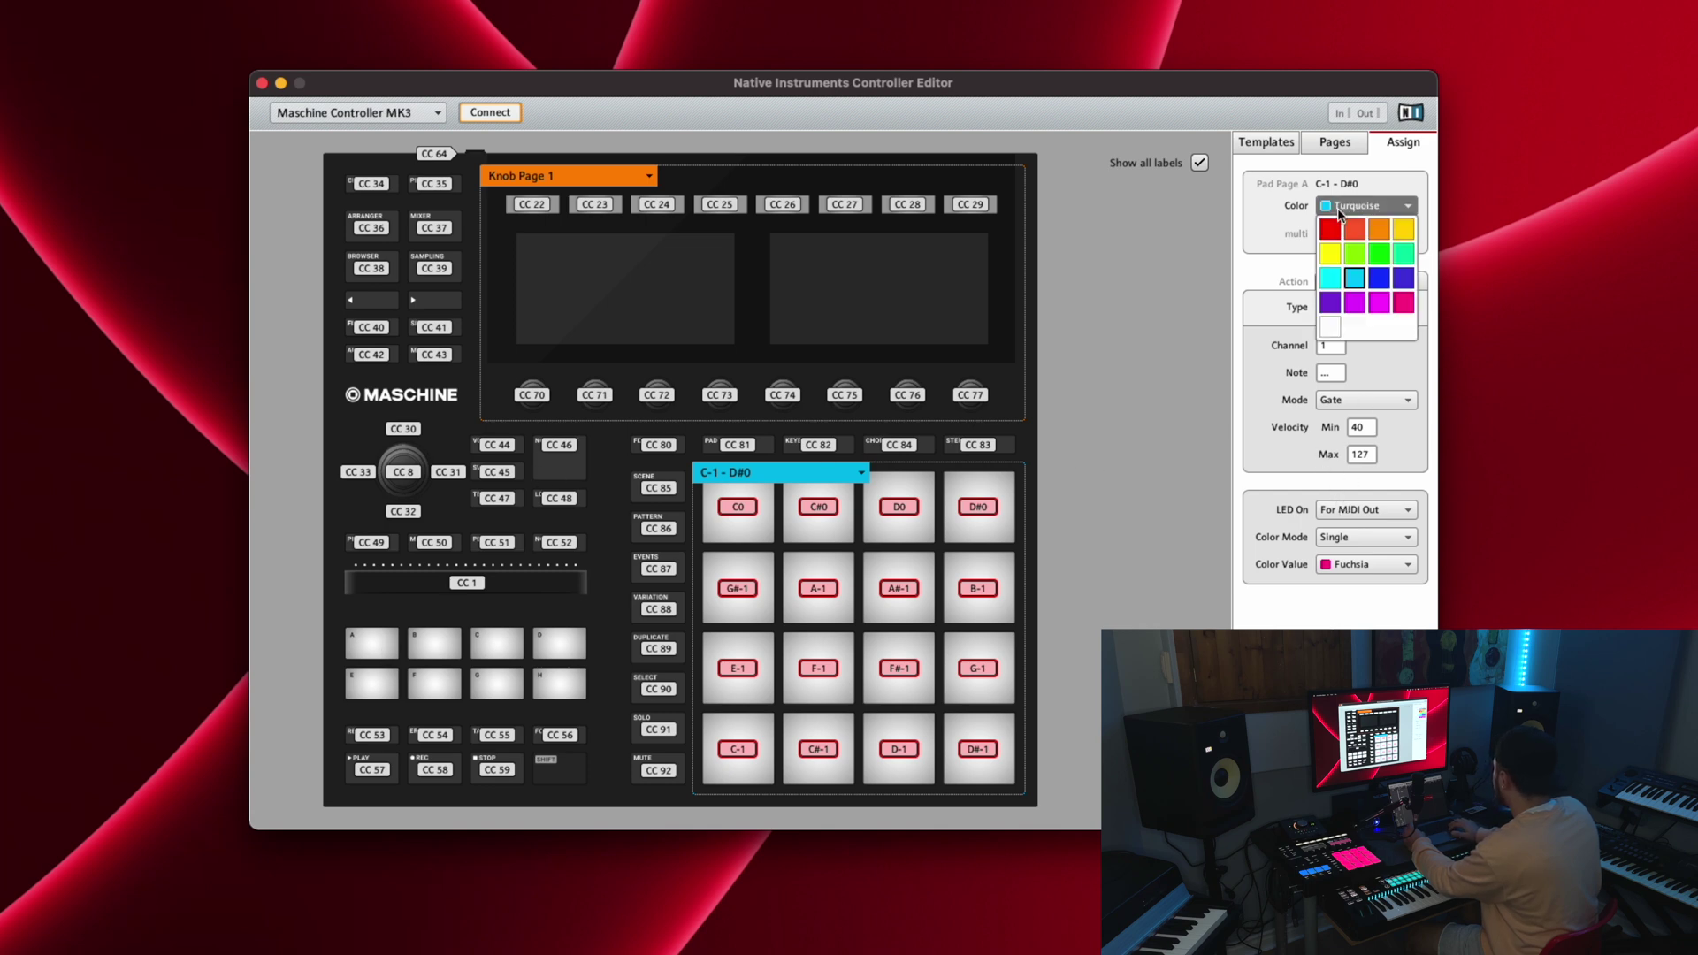
left_click(1402, 302)
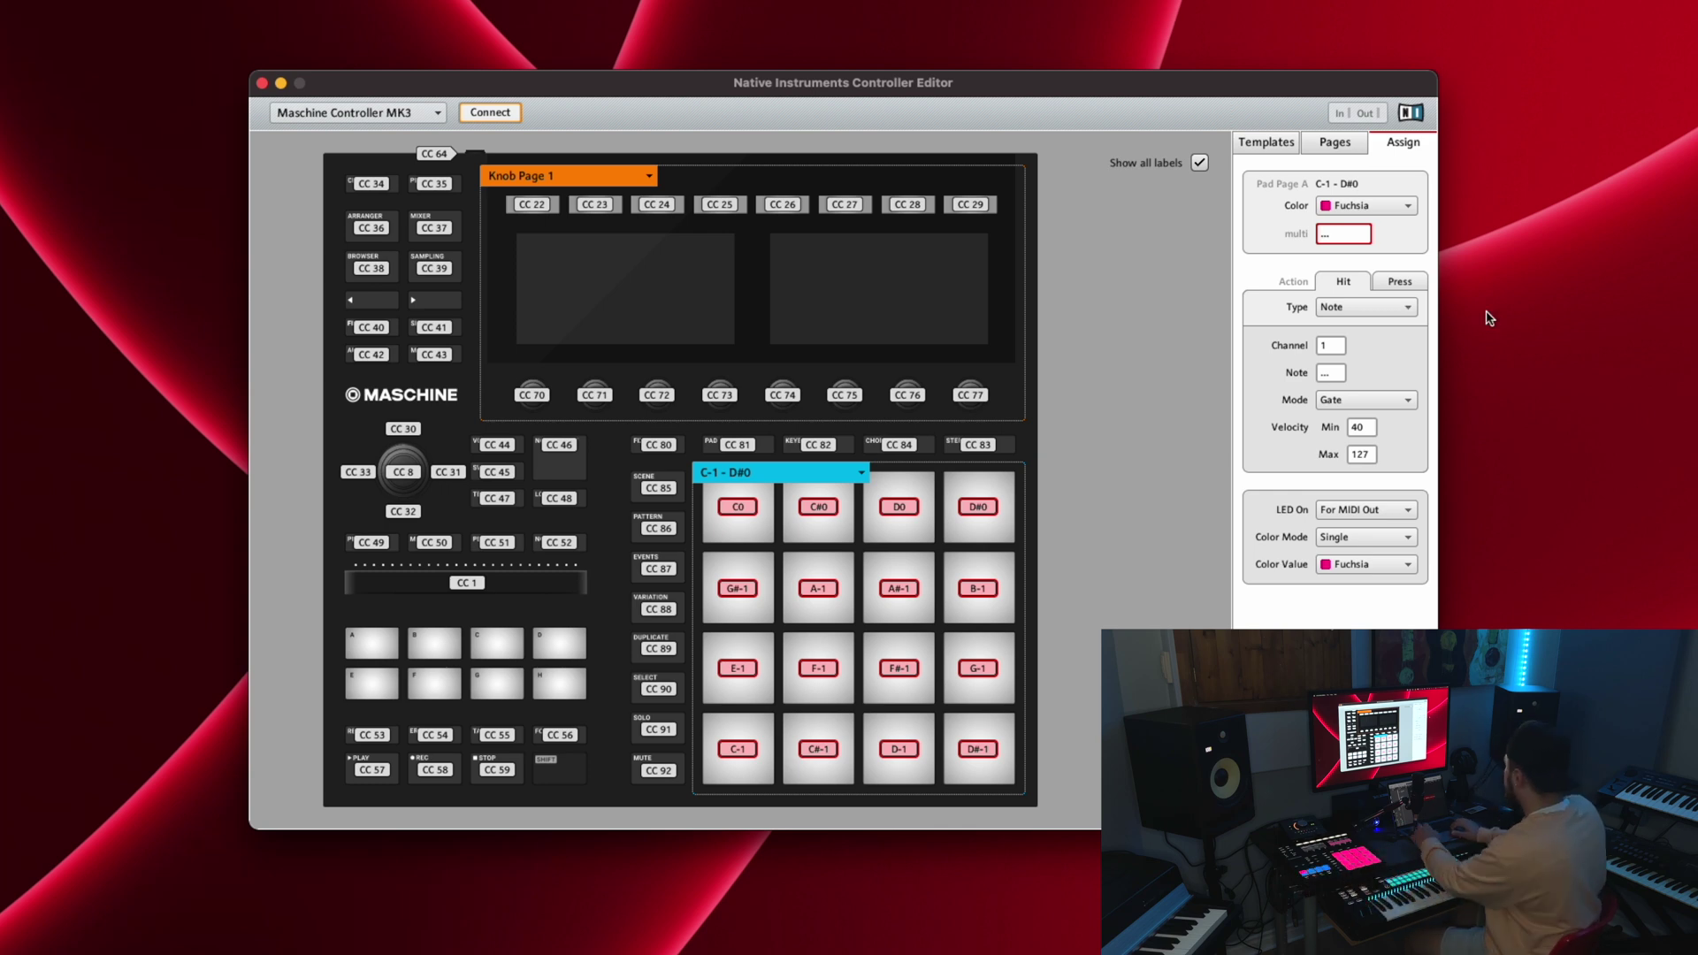
Step: Switch to Pad Page B and set its LED and page colours to Purple
left_click(1324, 145)
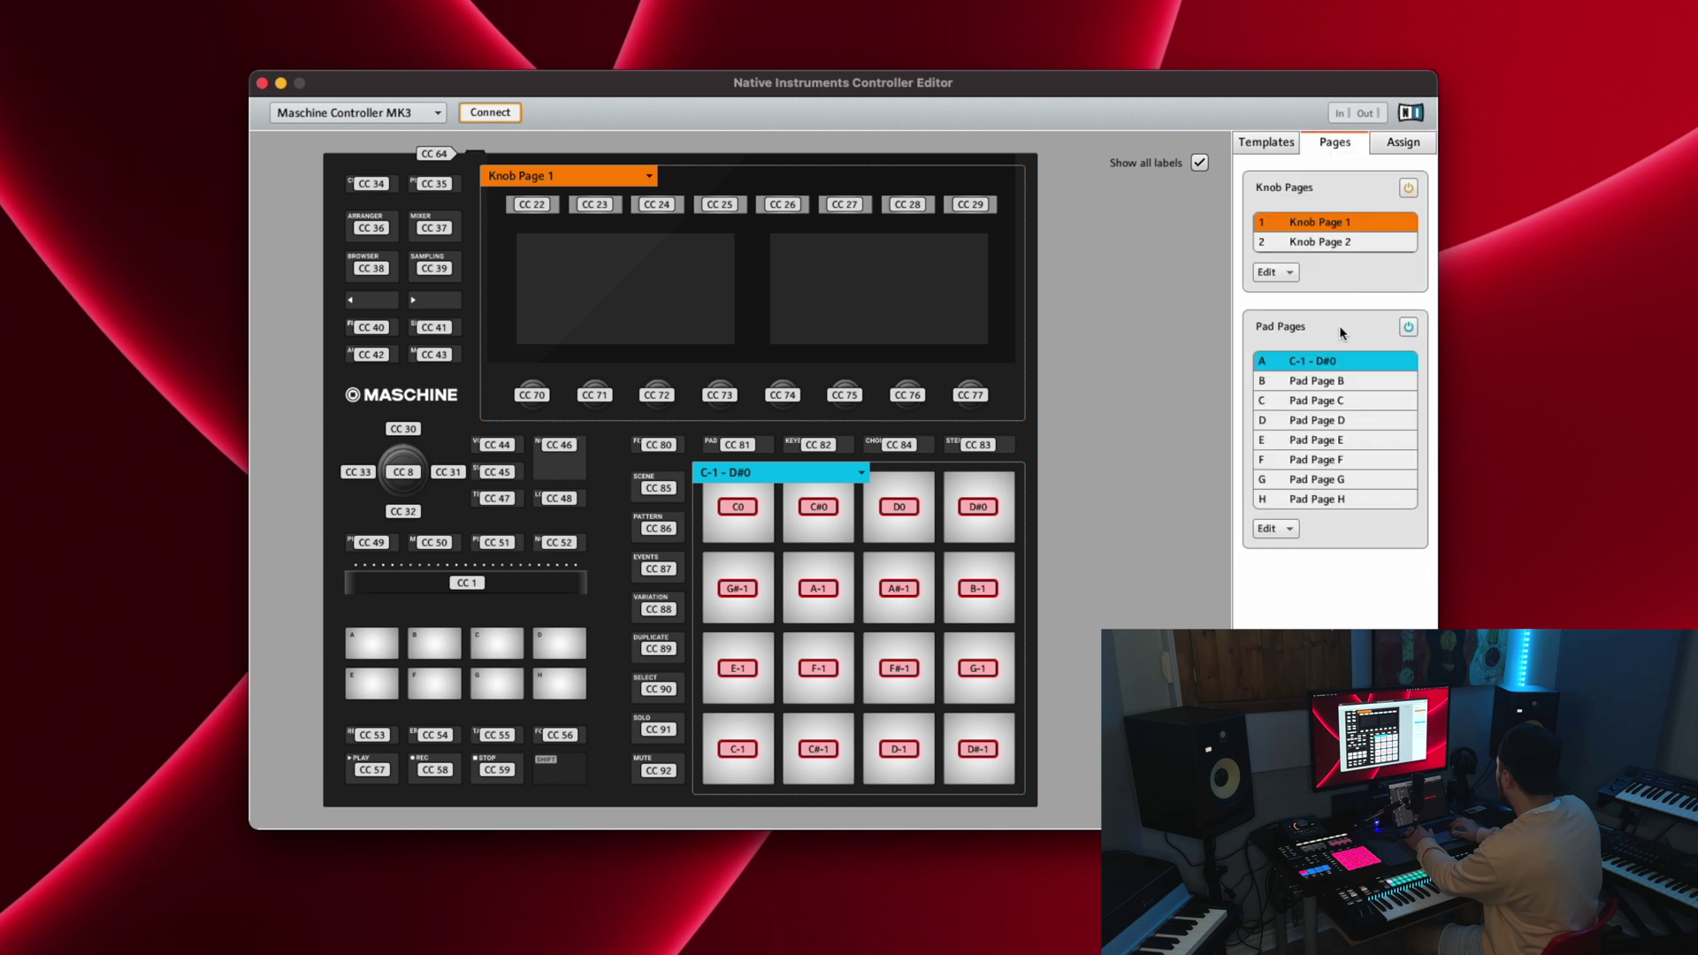
left_click(1329, 380)
left_click(1404, 143)
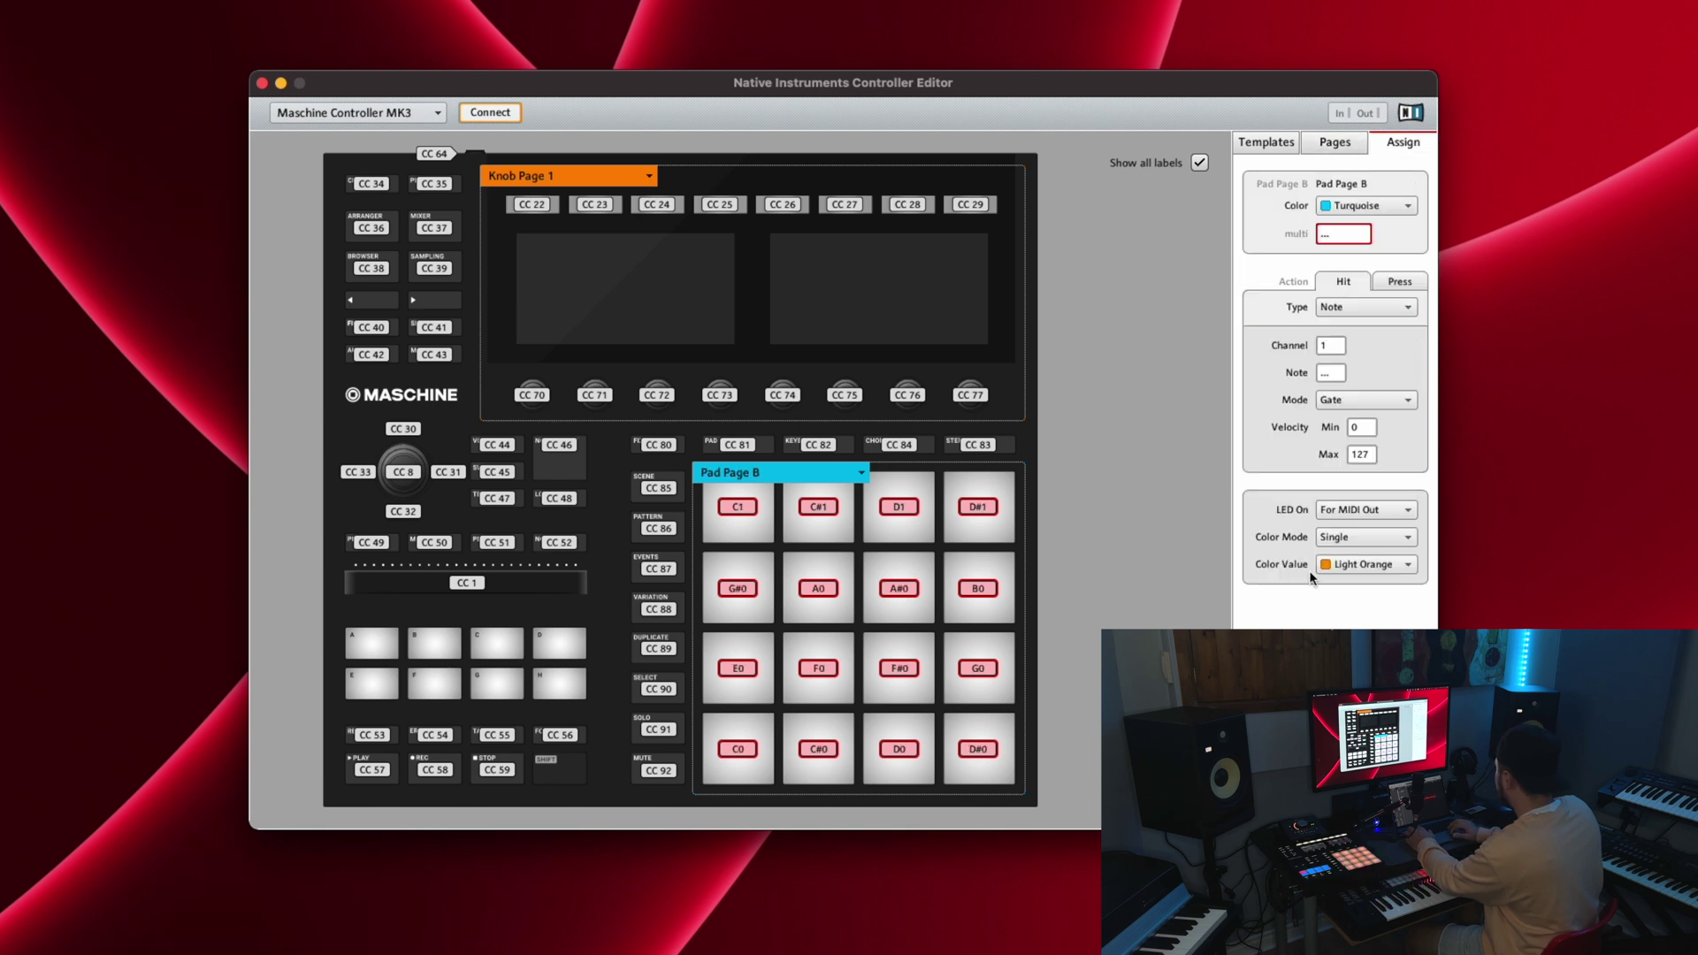
left_click(1346, 565)
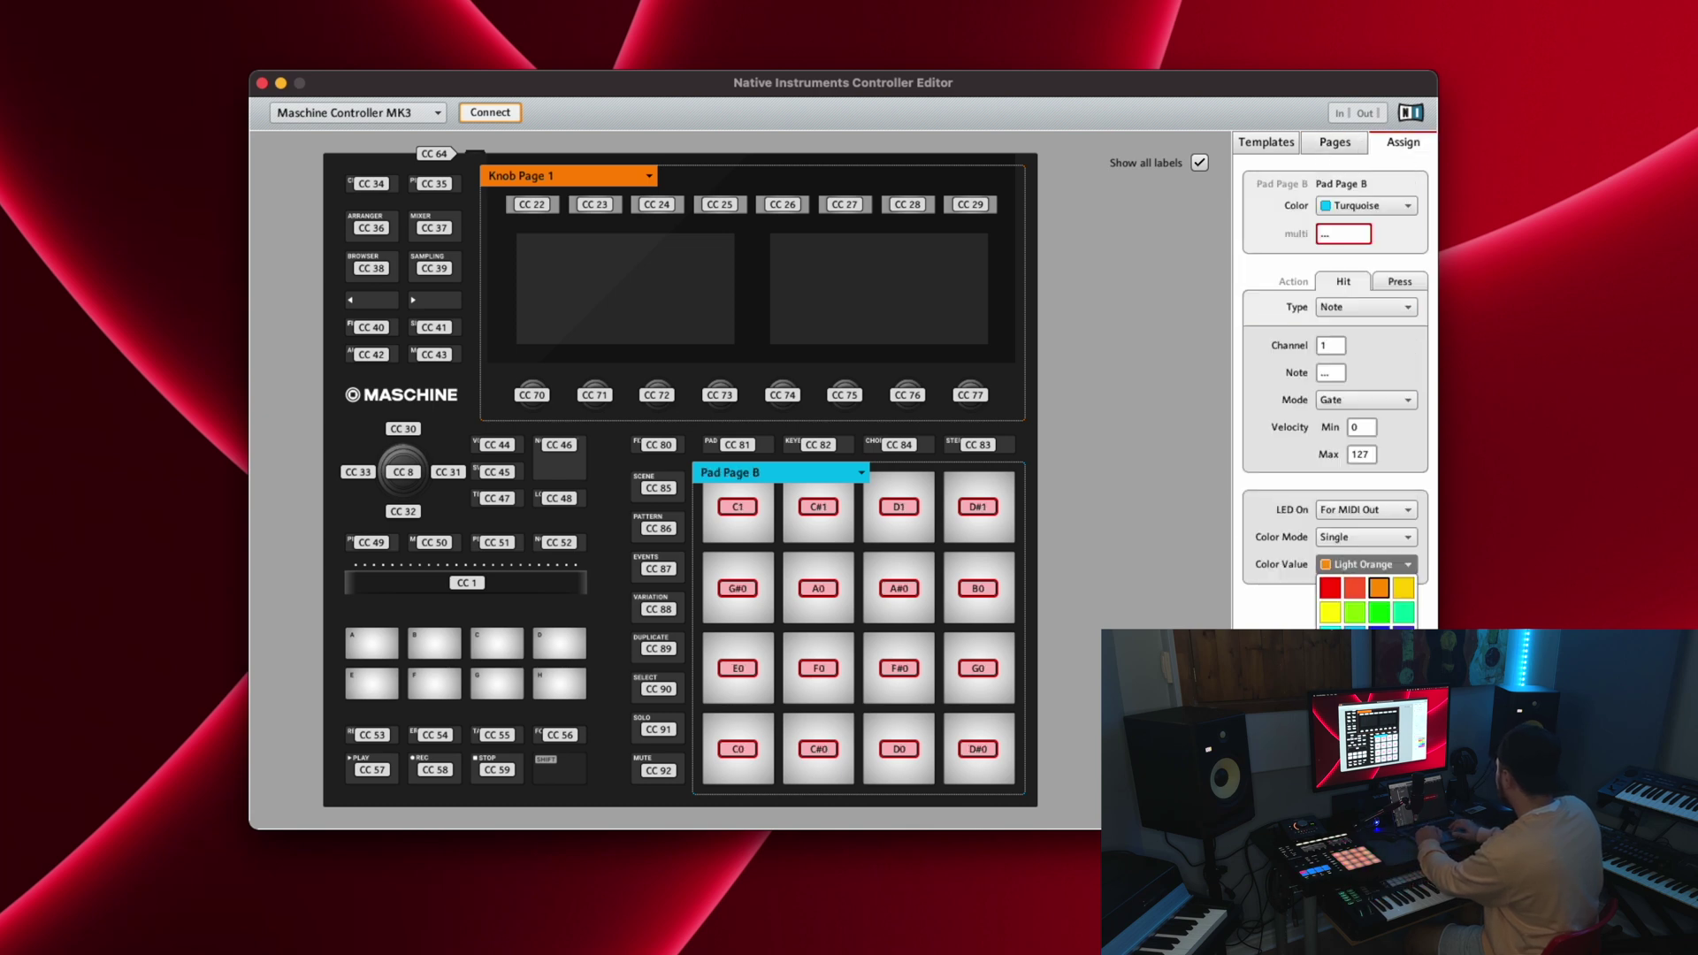
left_click(1353, 619)
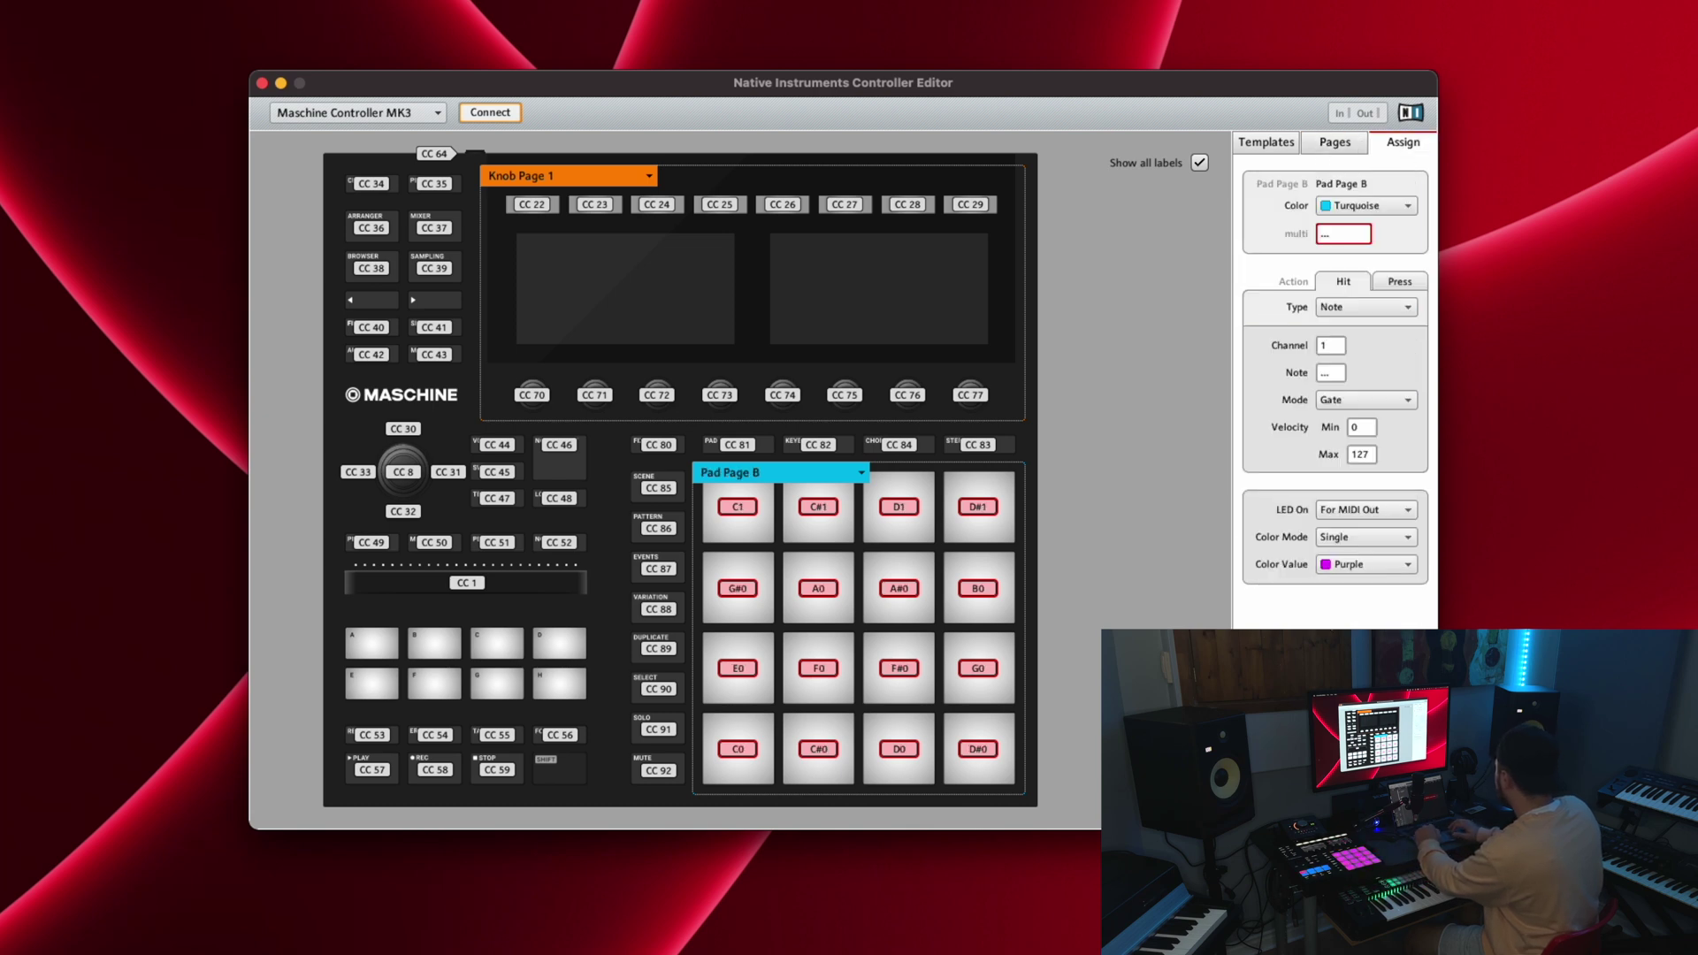
left_click(1360, 206)
left_click(1363, 301)
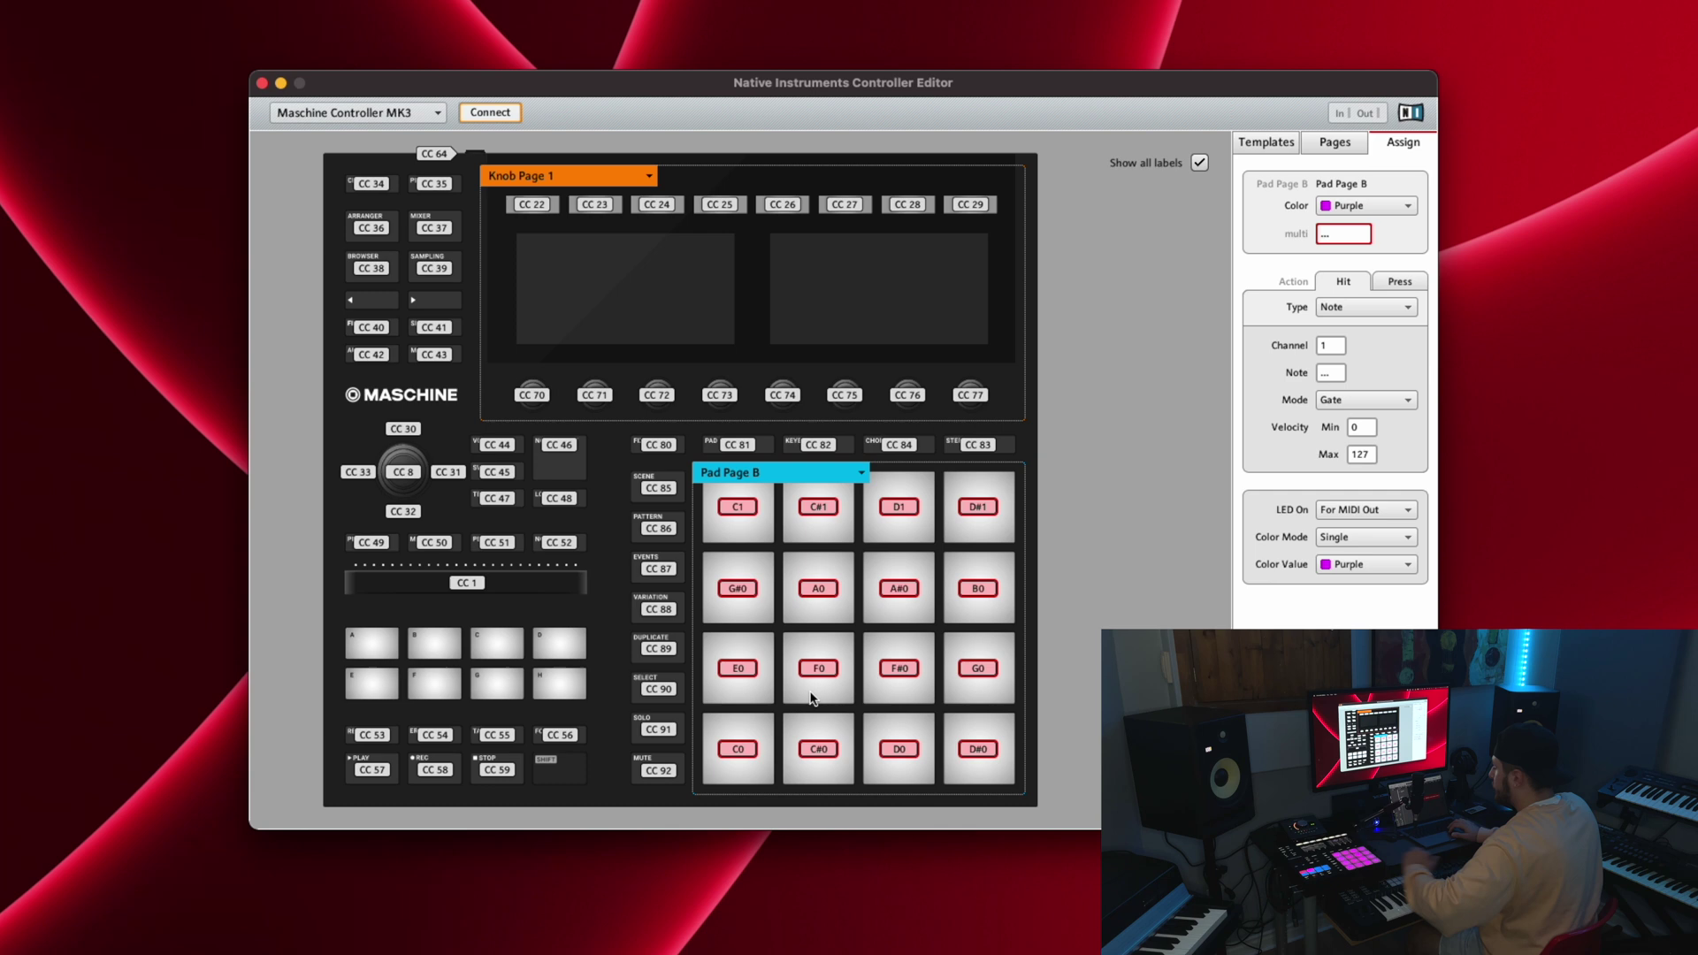
left_click(809, 476)
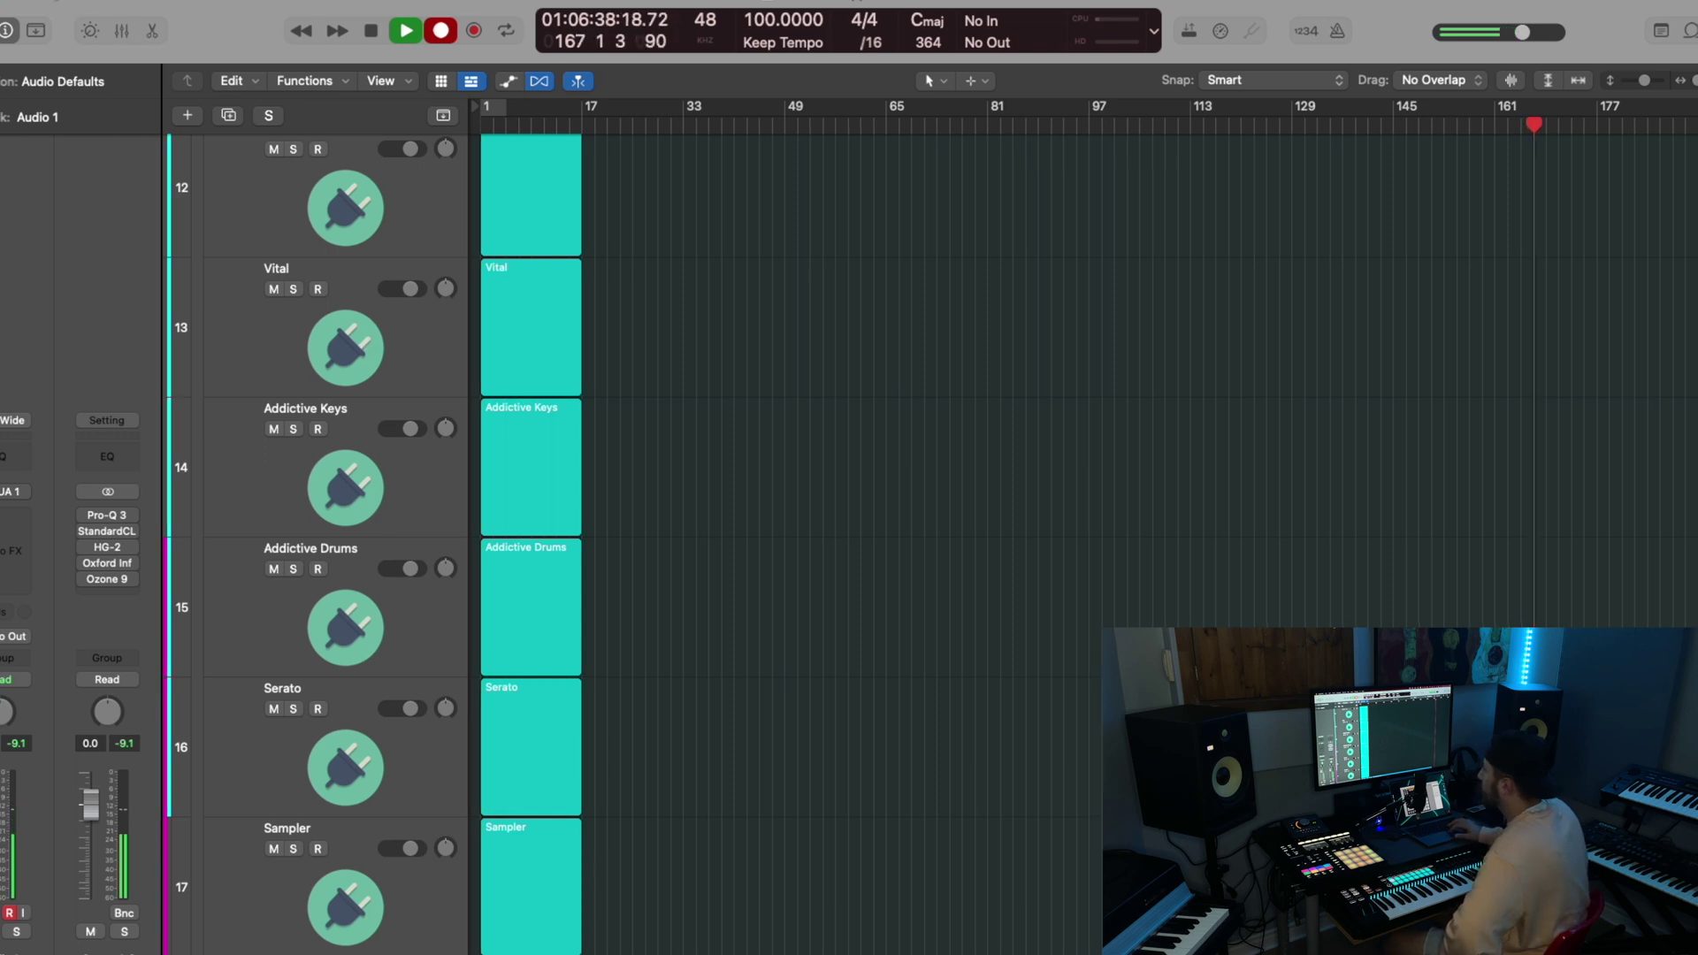
Step: Check that Maschine is ticked under Key Commands > Presets, then reveal Control Surfaces
left_click(35, 1)
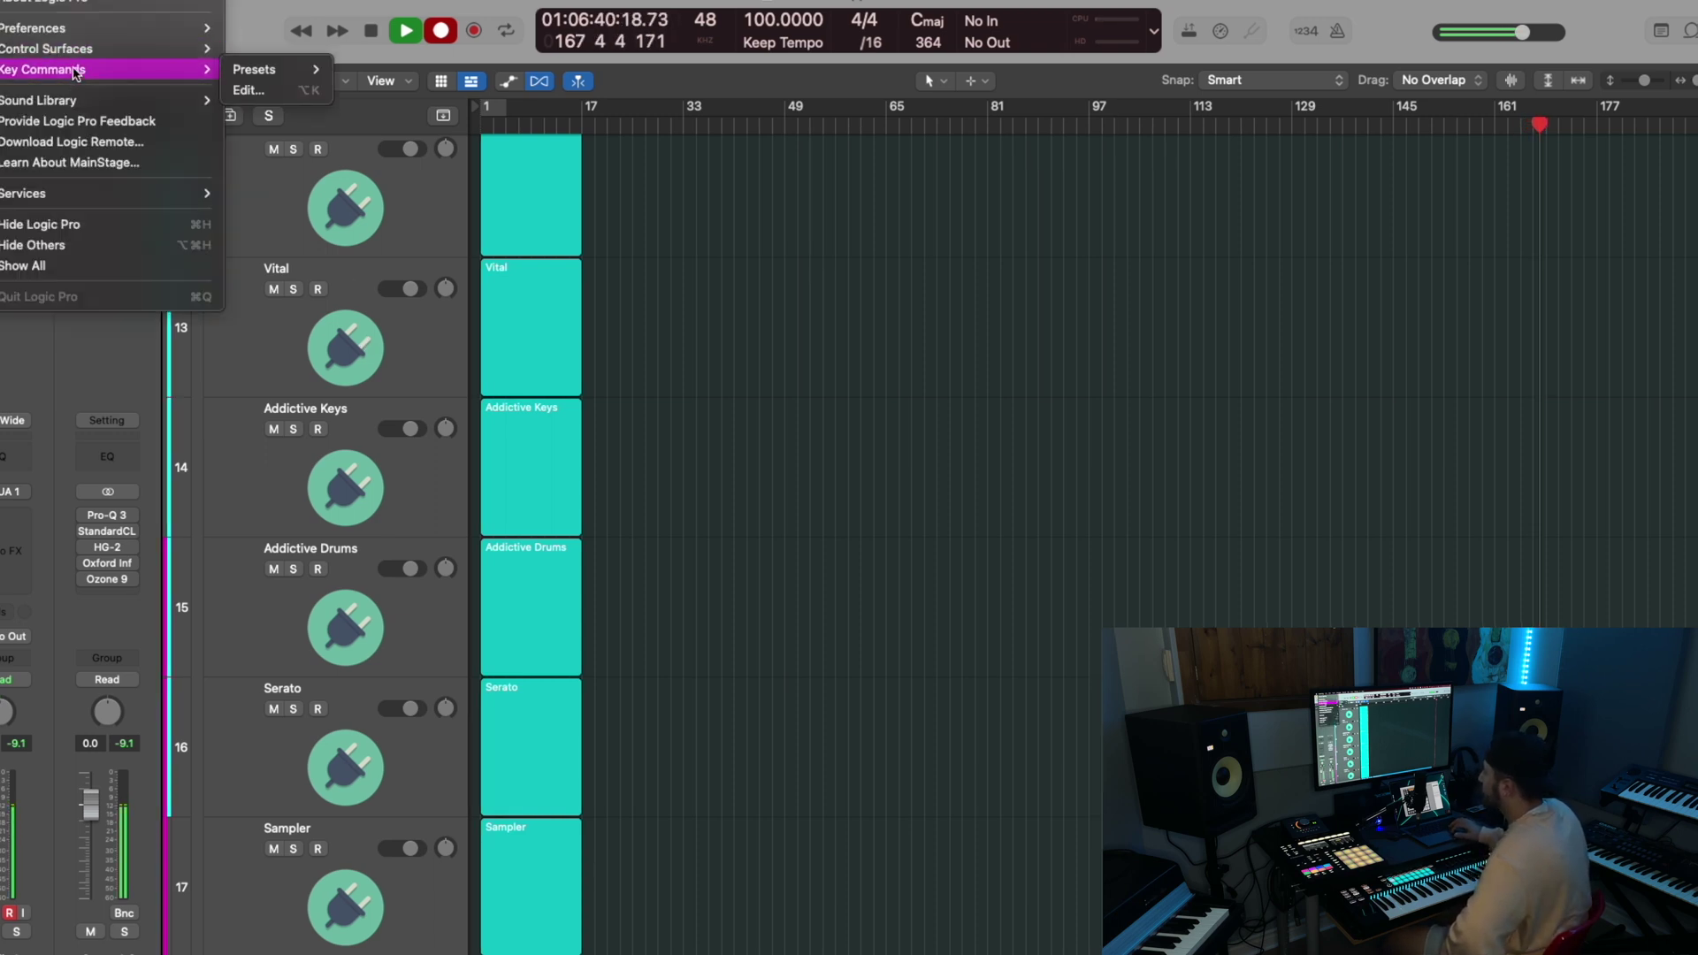
mouse_move(79, 69)
mouse_move(300, 80)
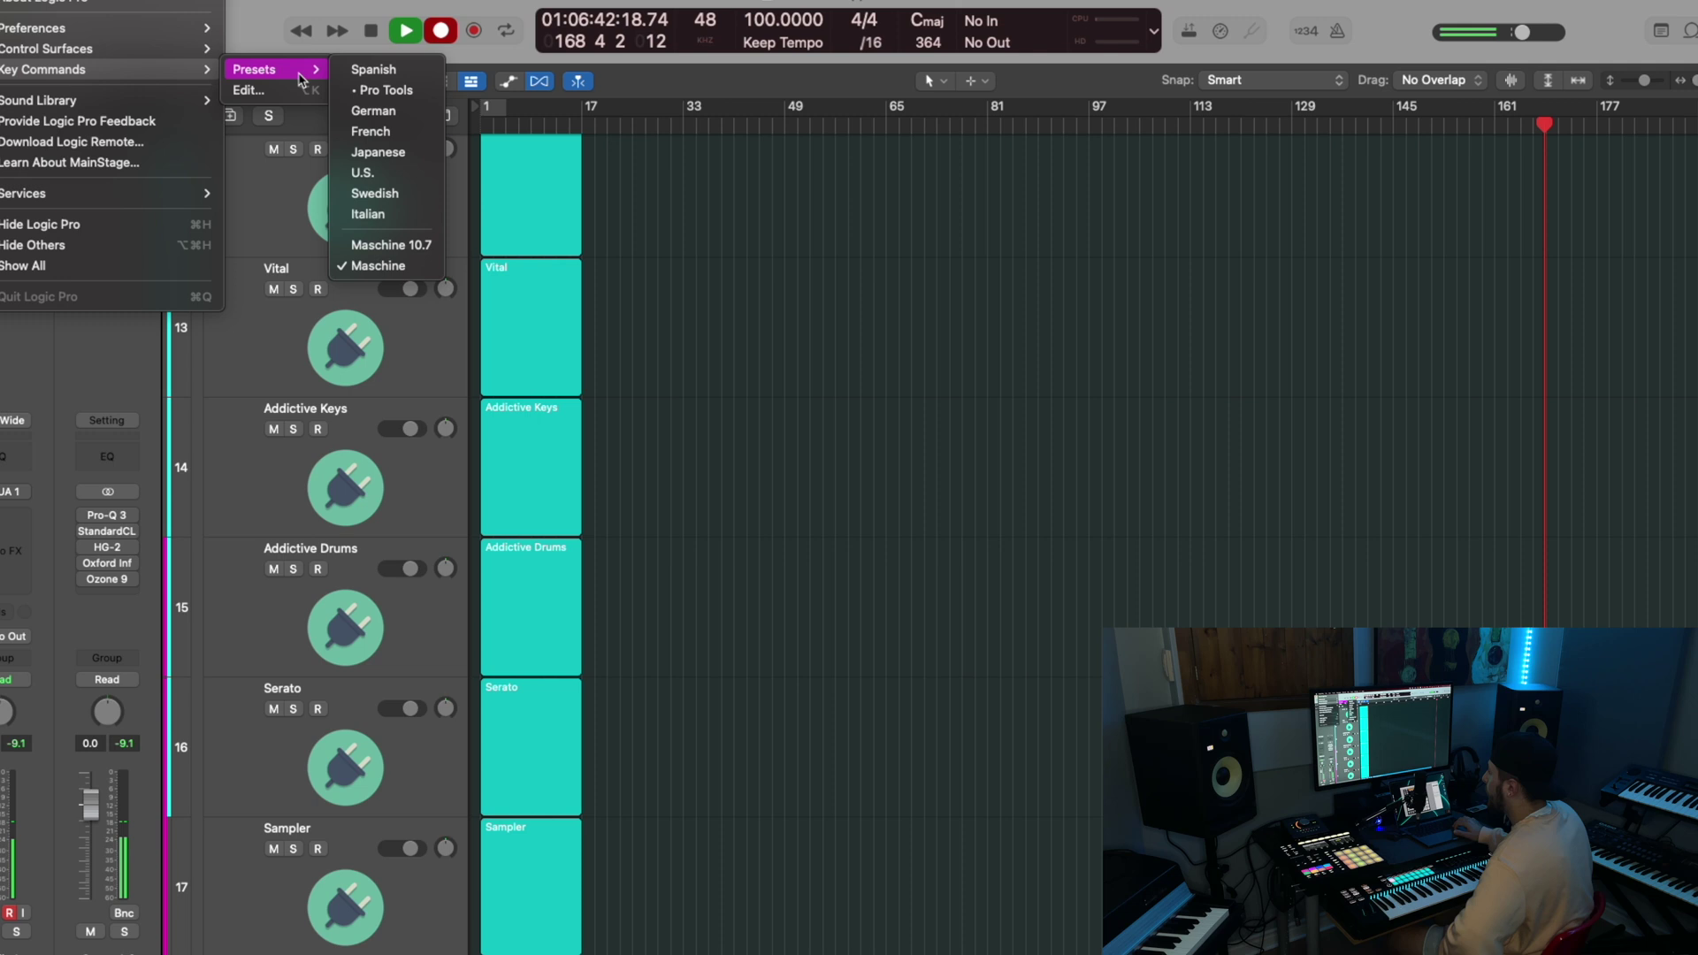
mouse_move(174, 51)
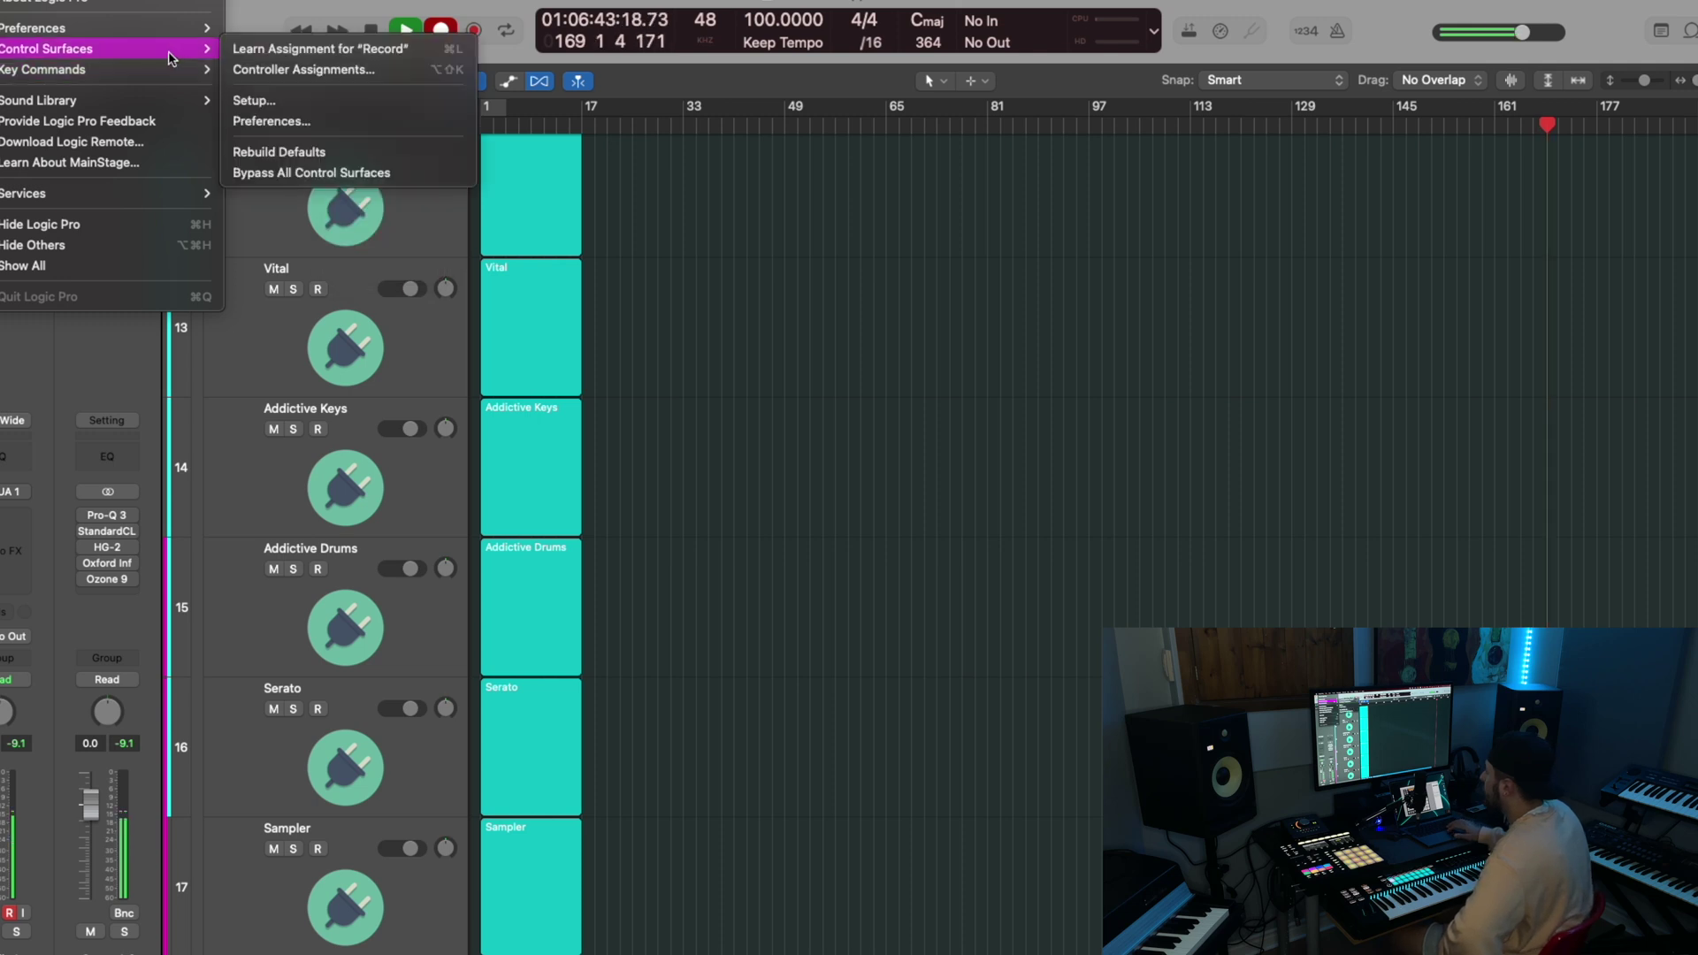
Step: Open Control Surfaces Setup, select the MASCHINE MK3 device, and move the window right
left_click(291, 104)
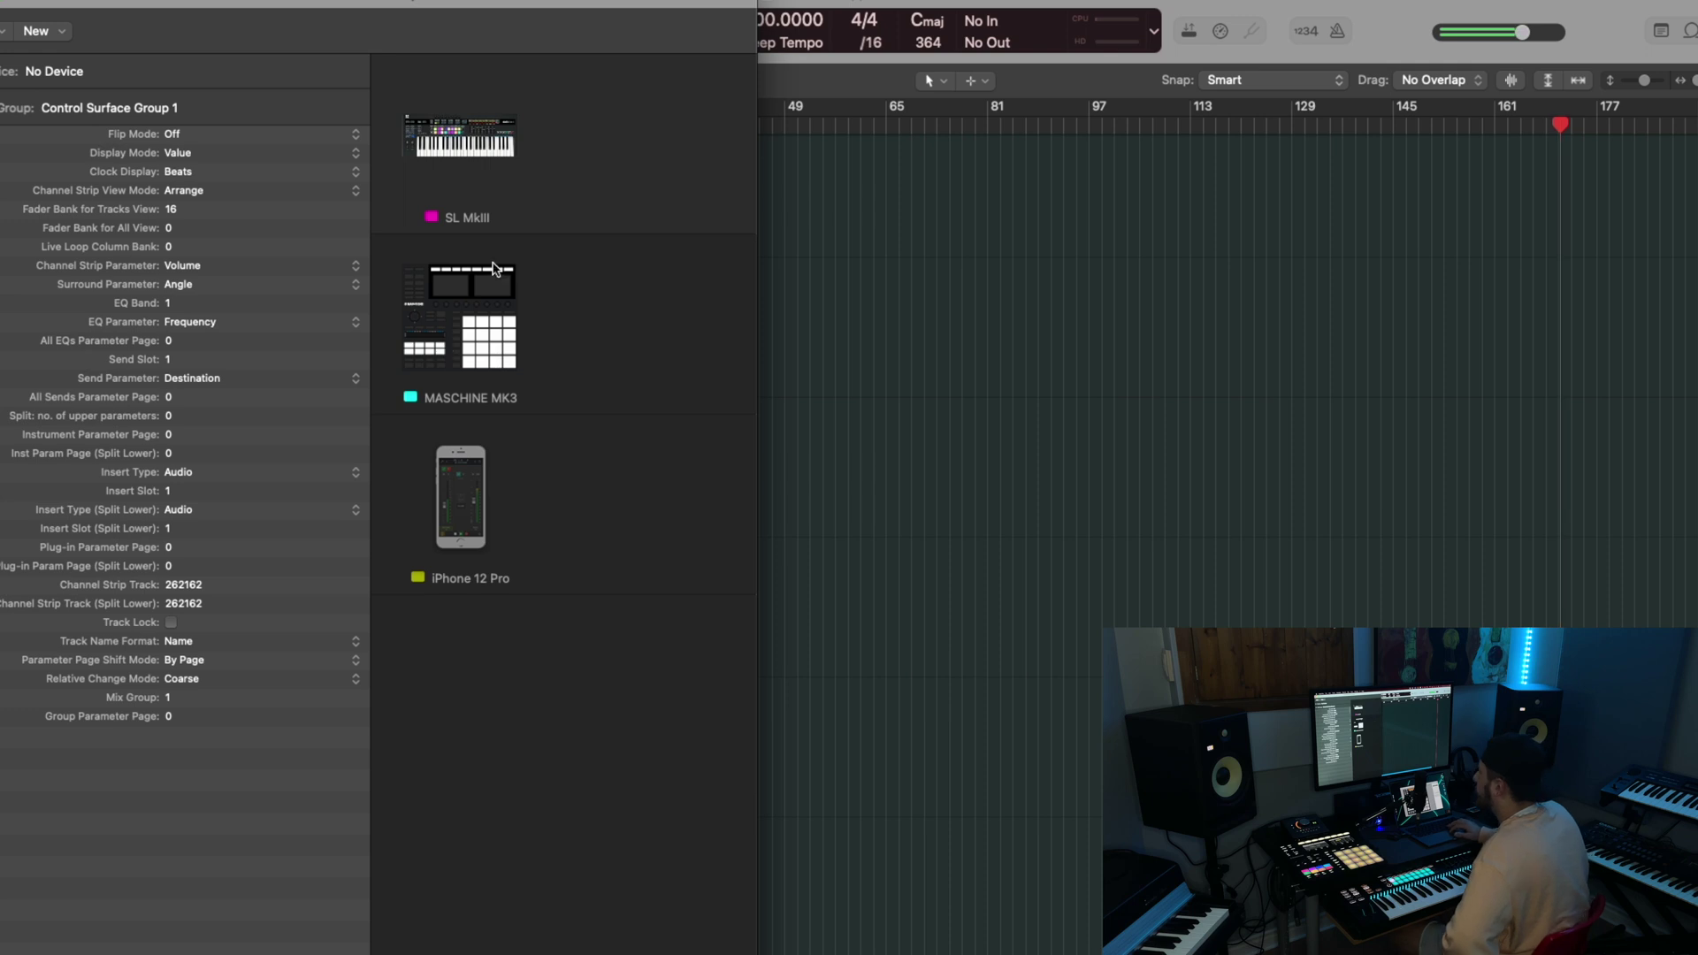
left_click(491, 270)
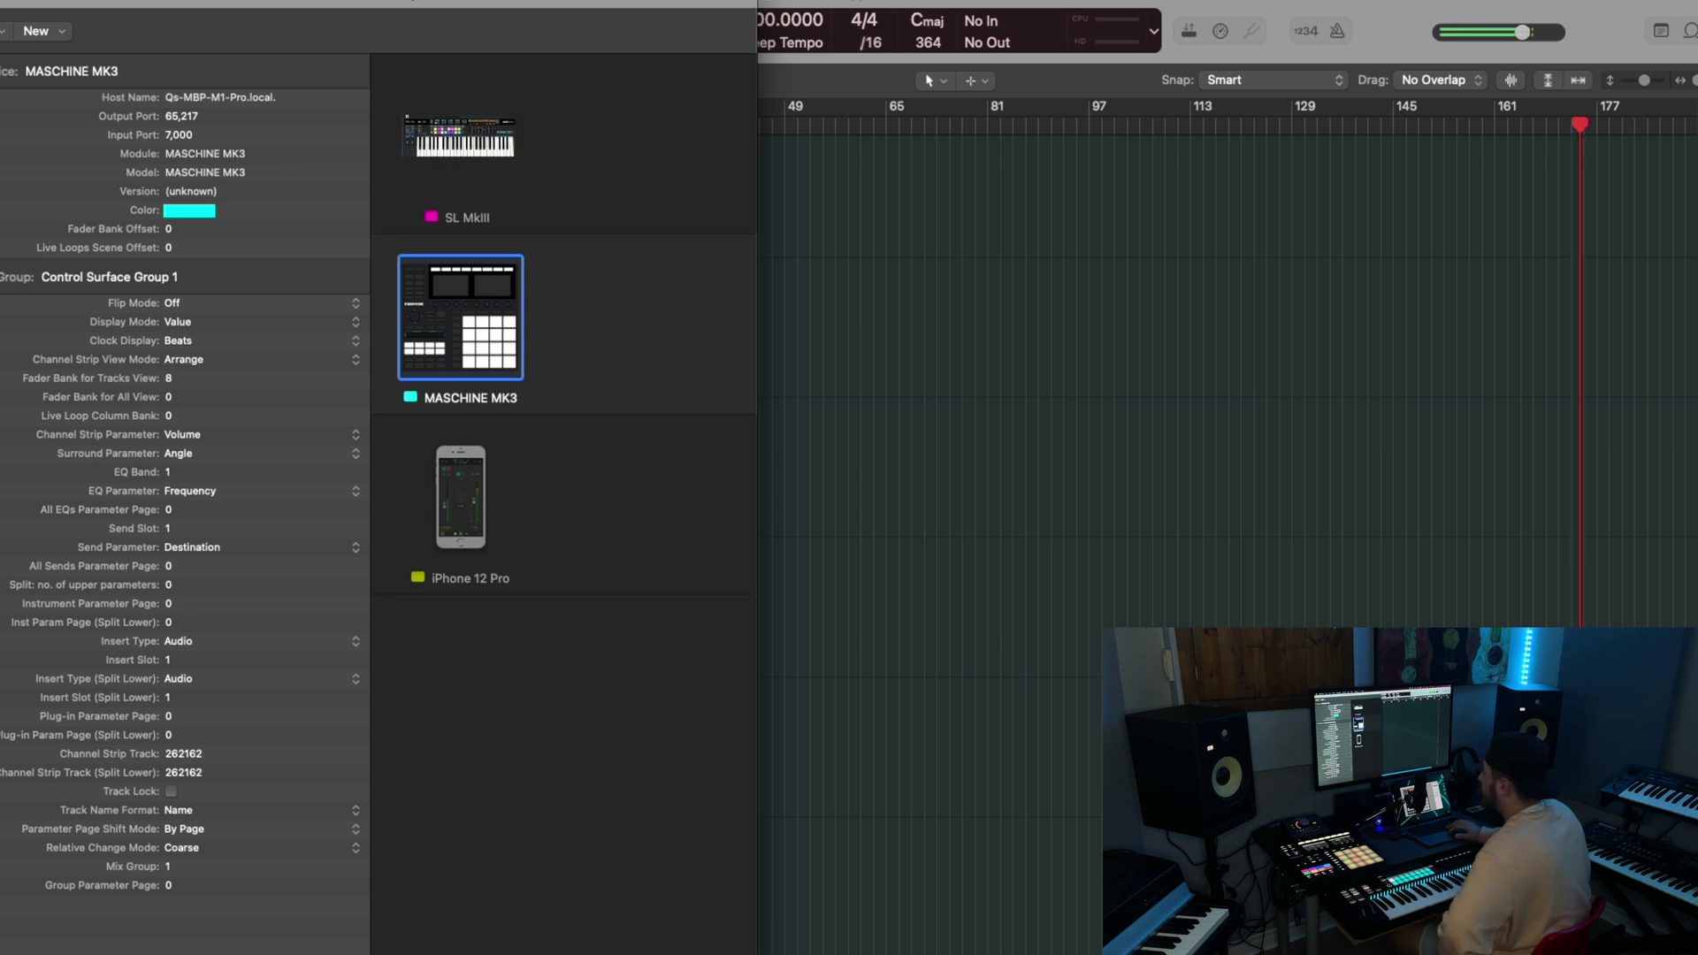
left_click_drag(202, 4, 386, 8)
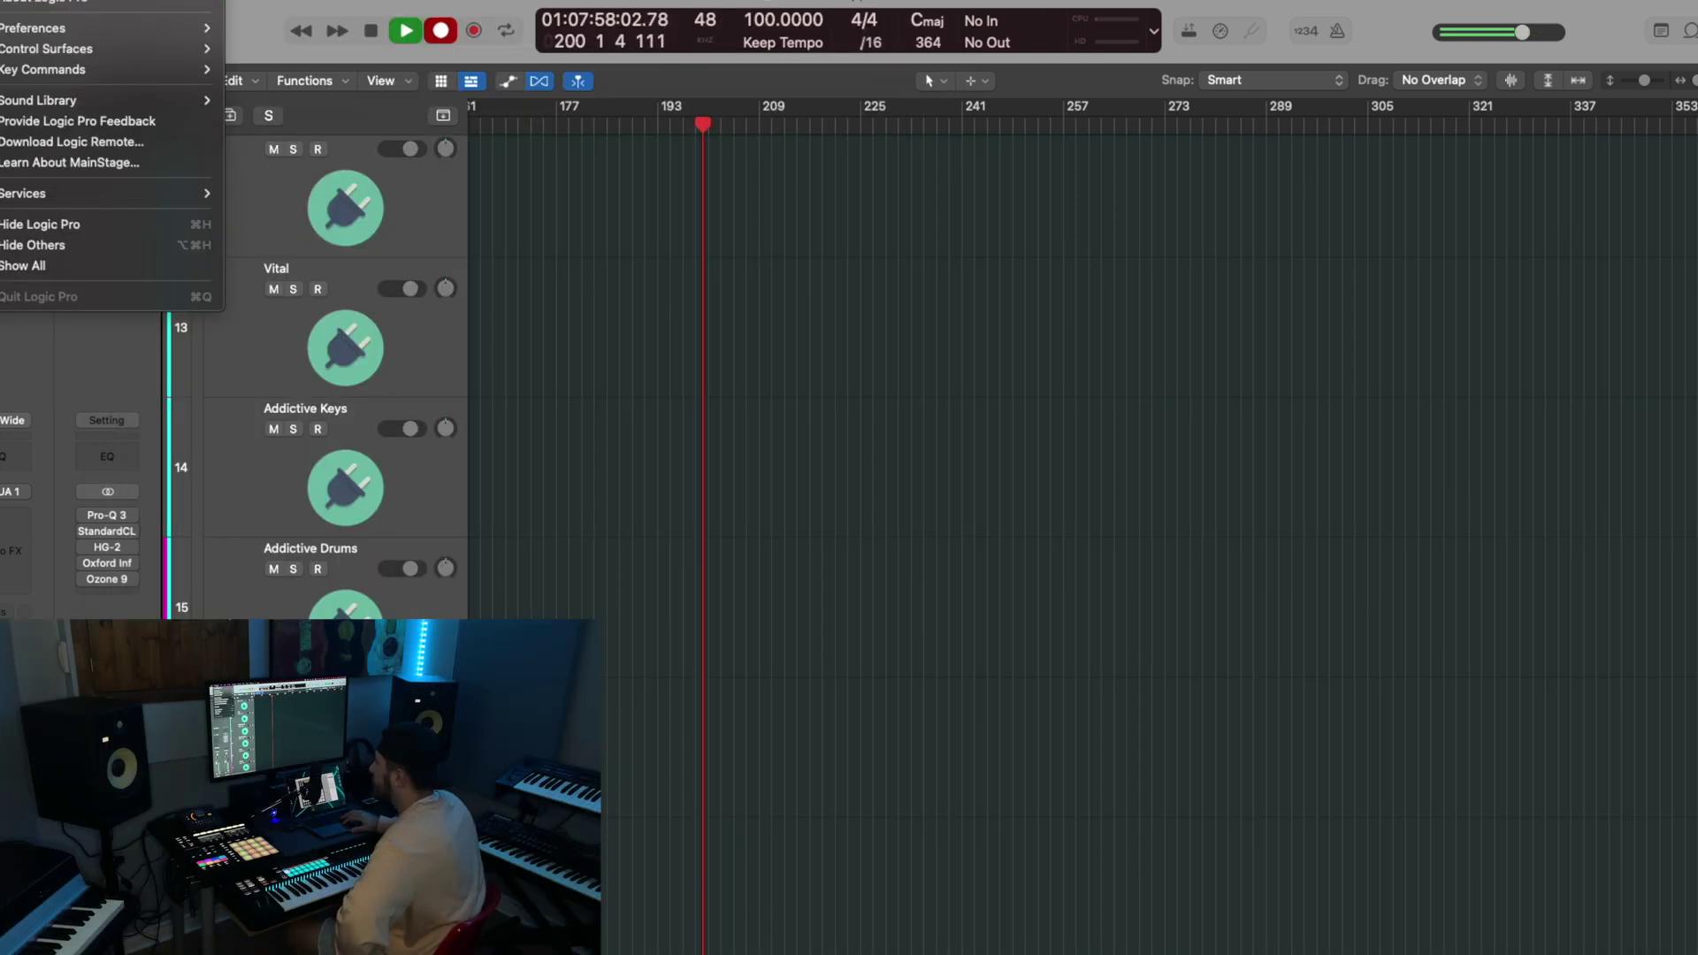
Step: Open the Key Commands editor and select the Play command from a 'play' search
mouse_move(54, 55)
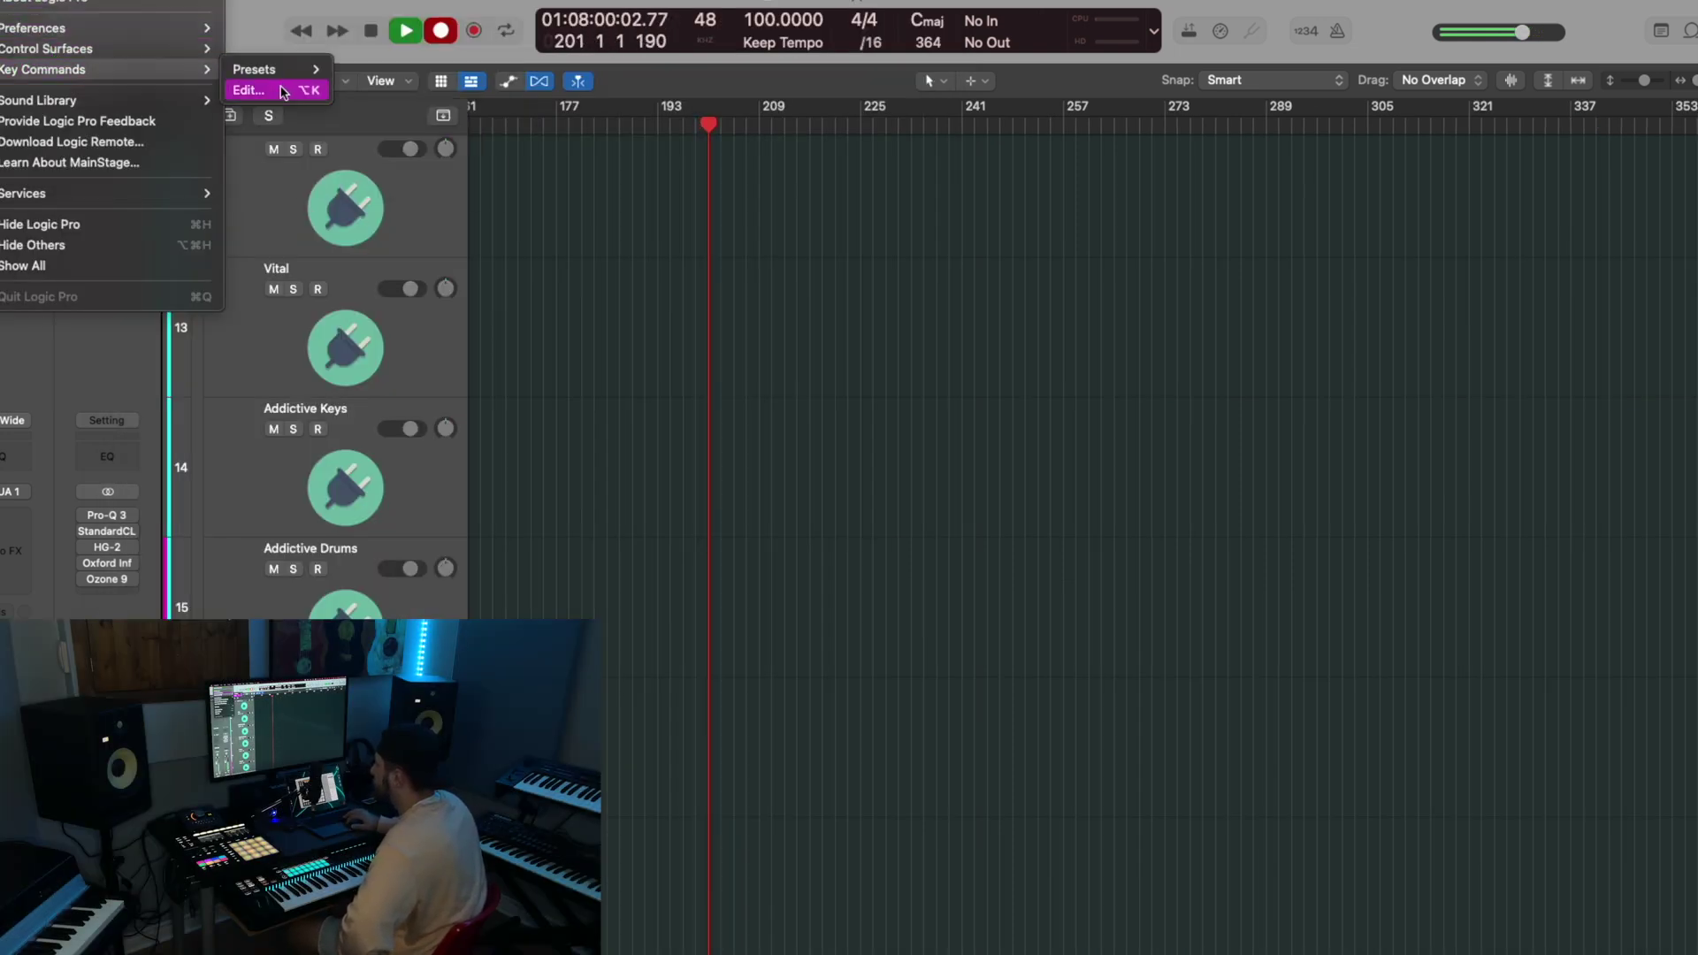
left_click(257, 87)
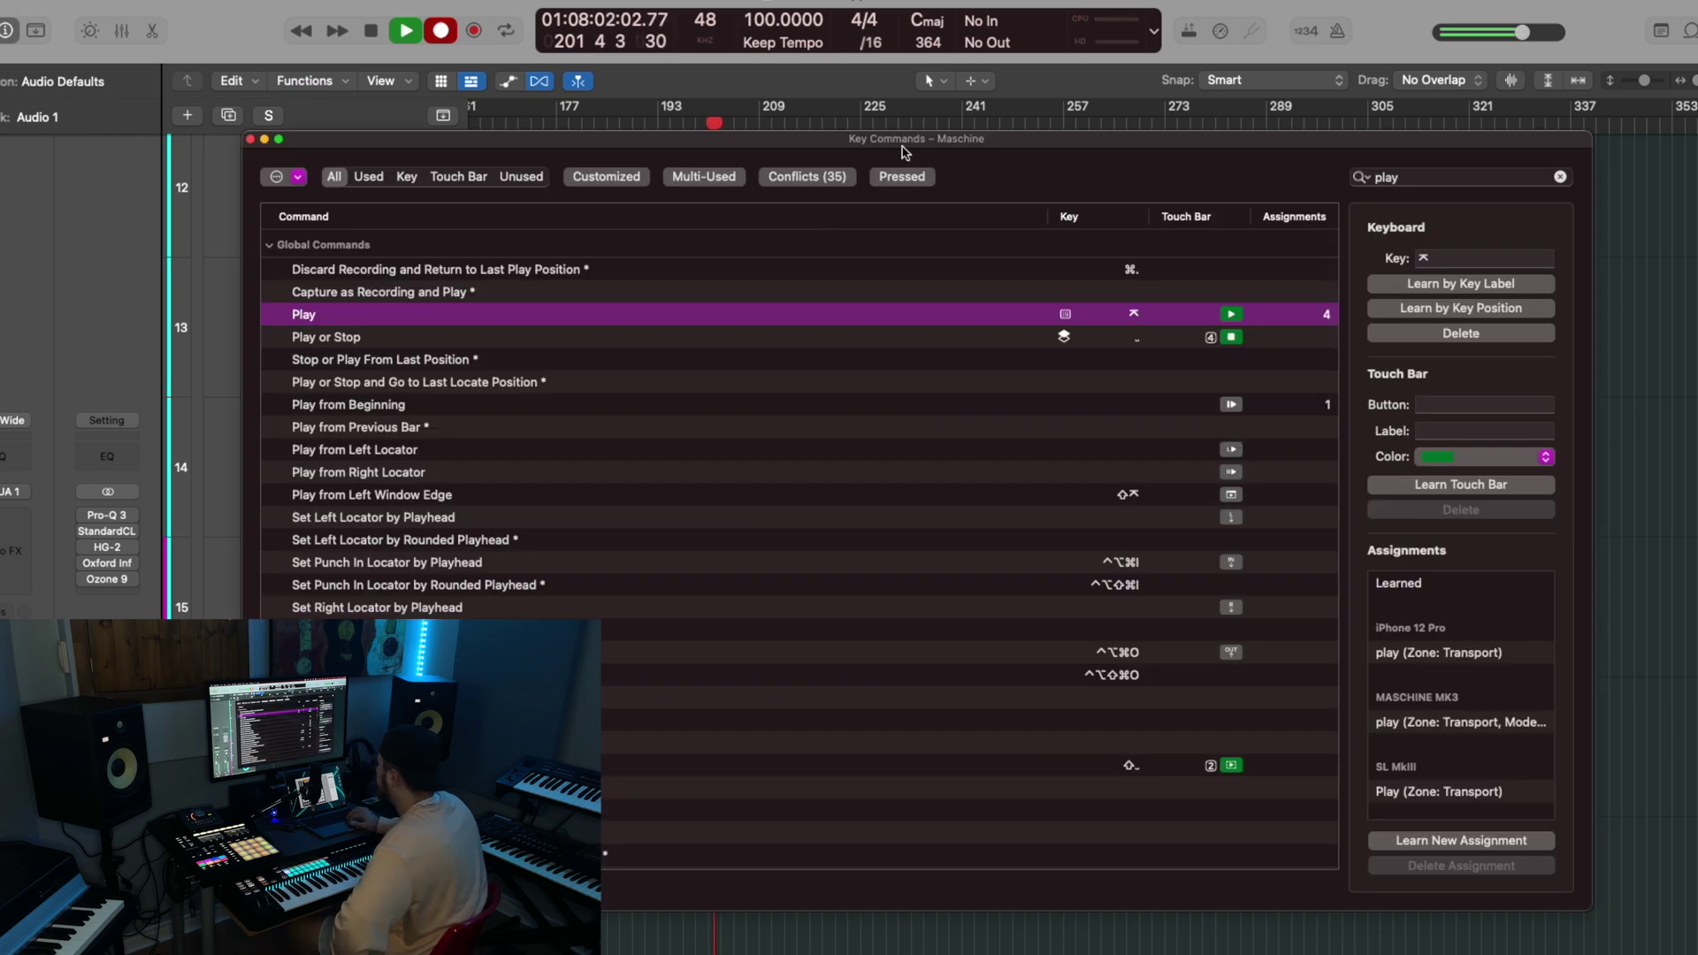
left_click_drag(903, 146, 843, 117)
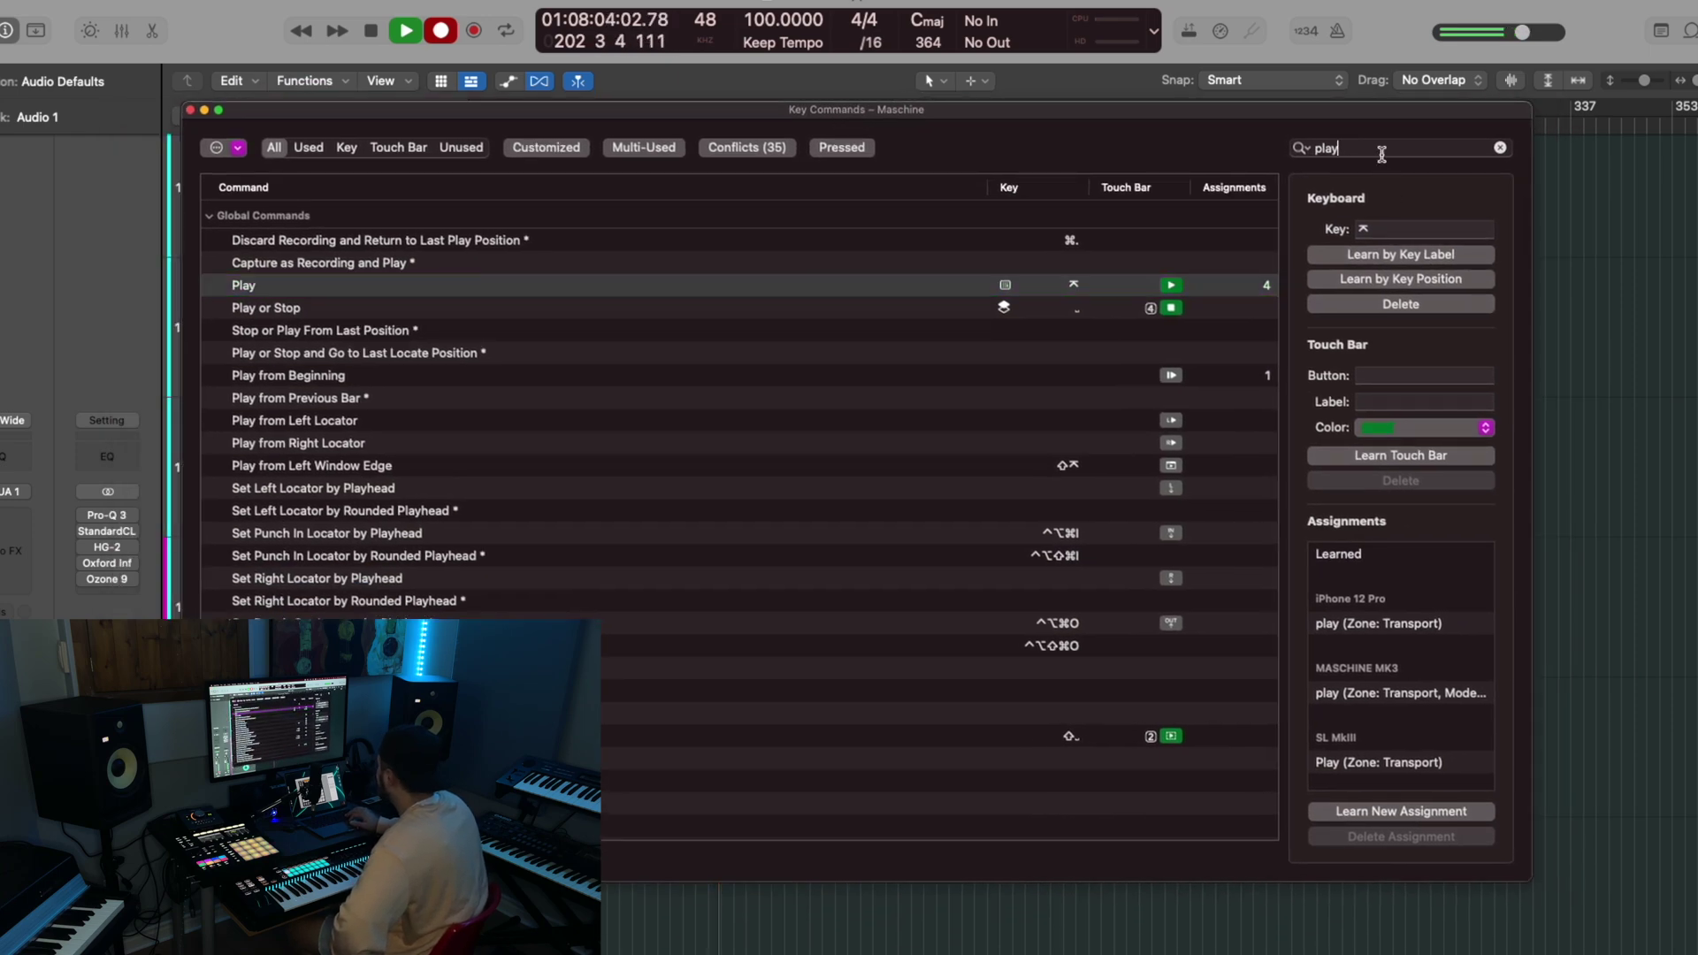
left_click(1339, 152)
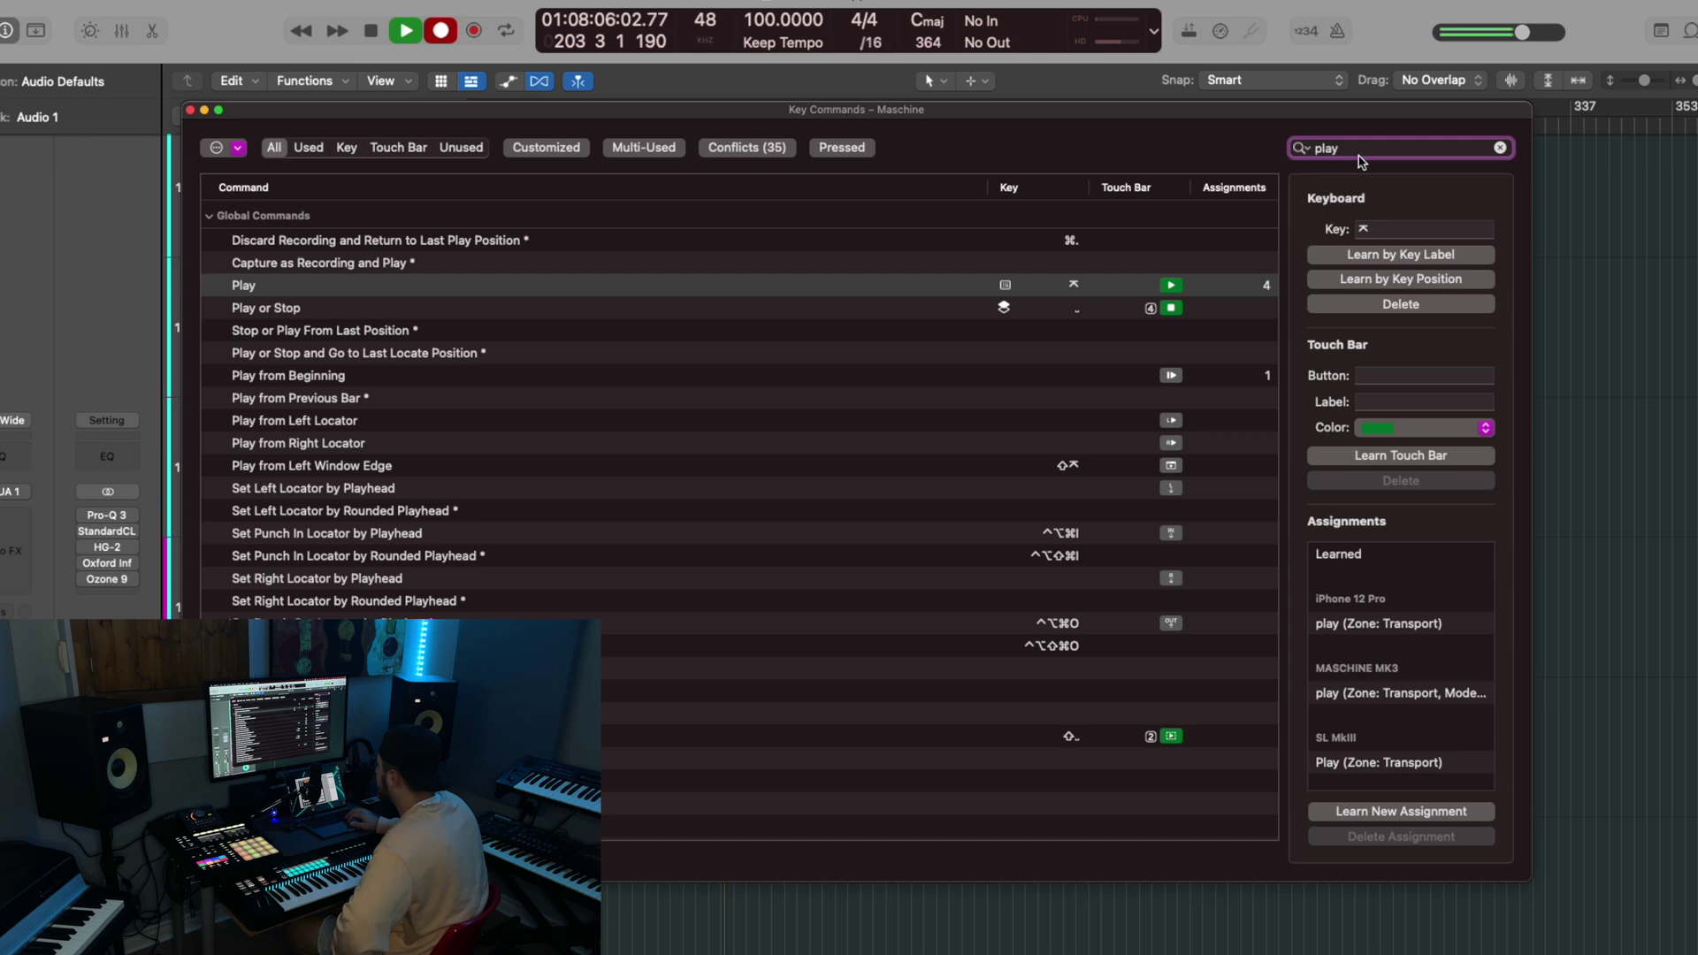
left_click(559, 292)
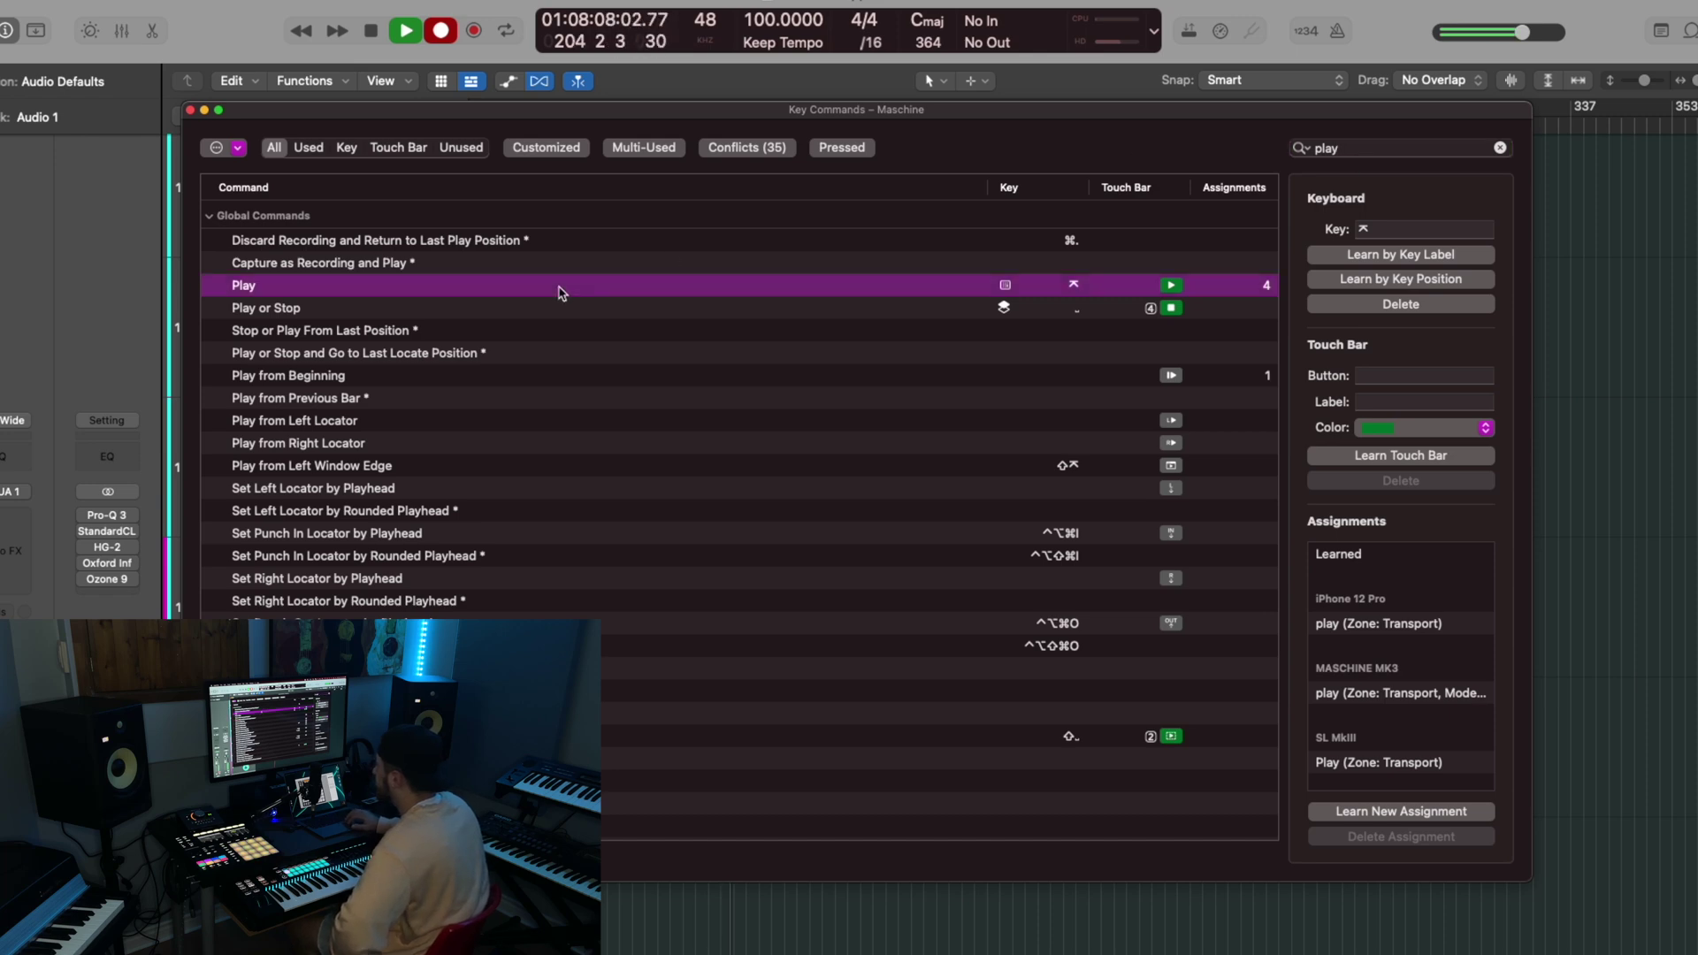
left_click(862, 285)
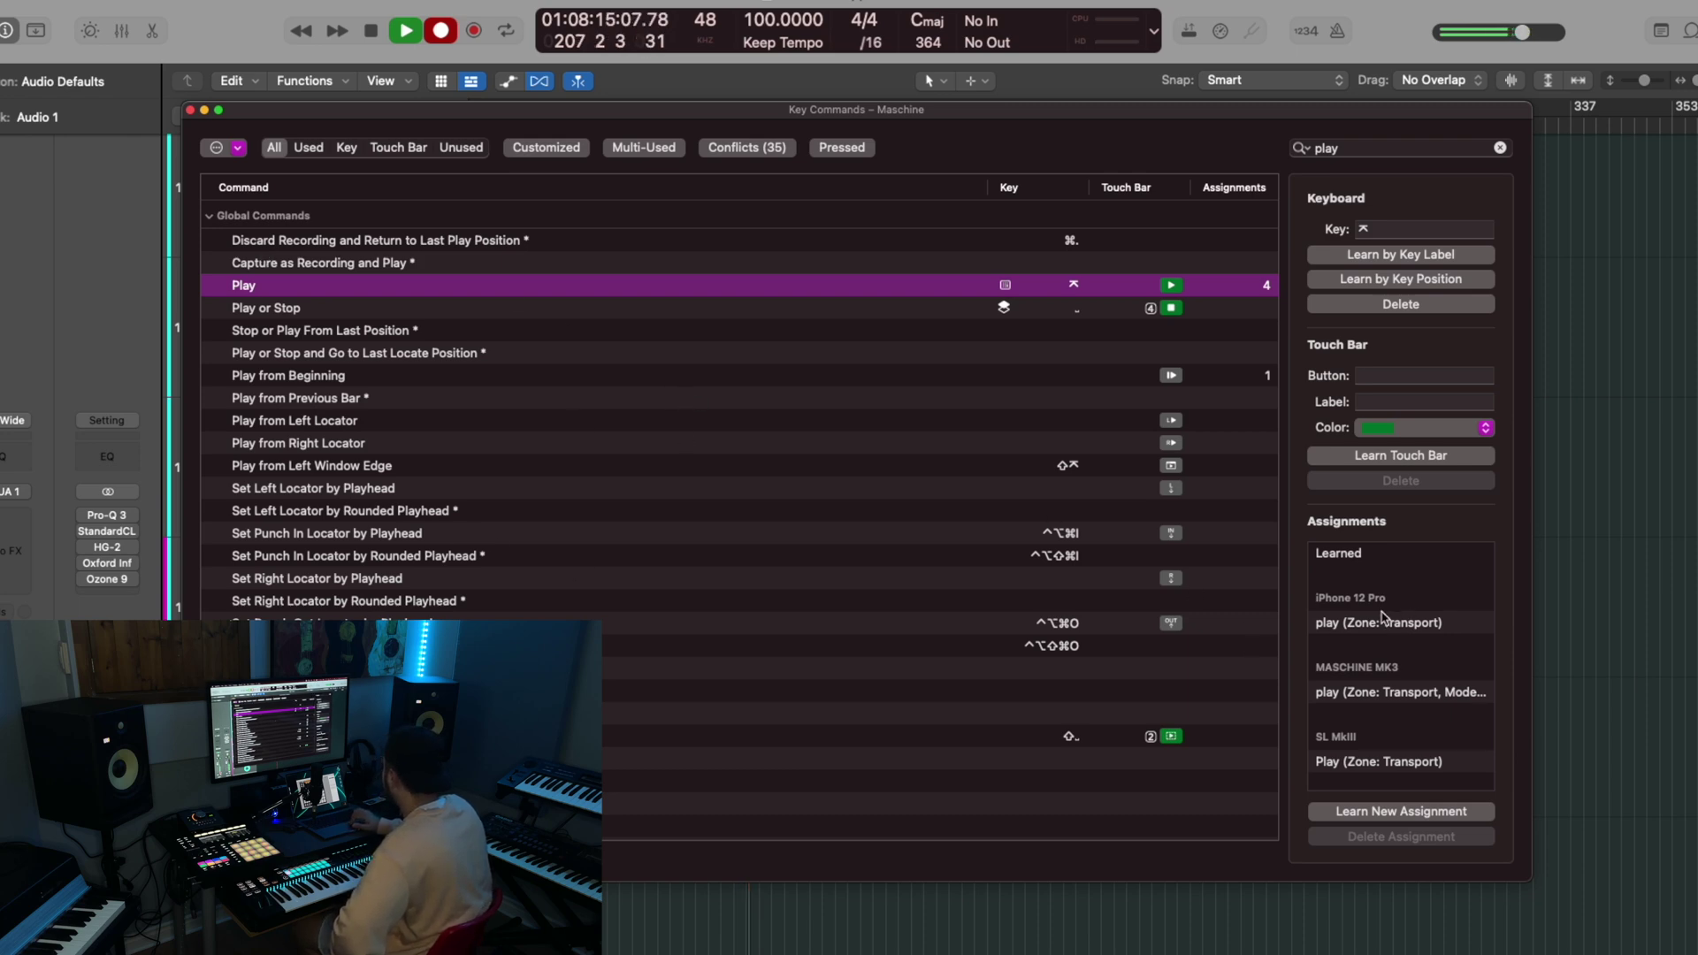
Step: Delete Play's old learned assignment, learn a new one from the hardware, then minimize
left_click(1363, 556)
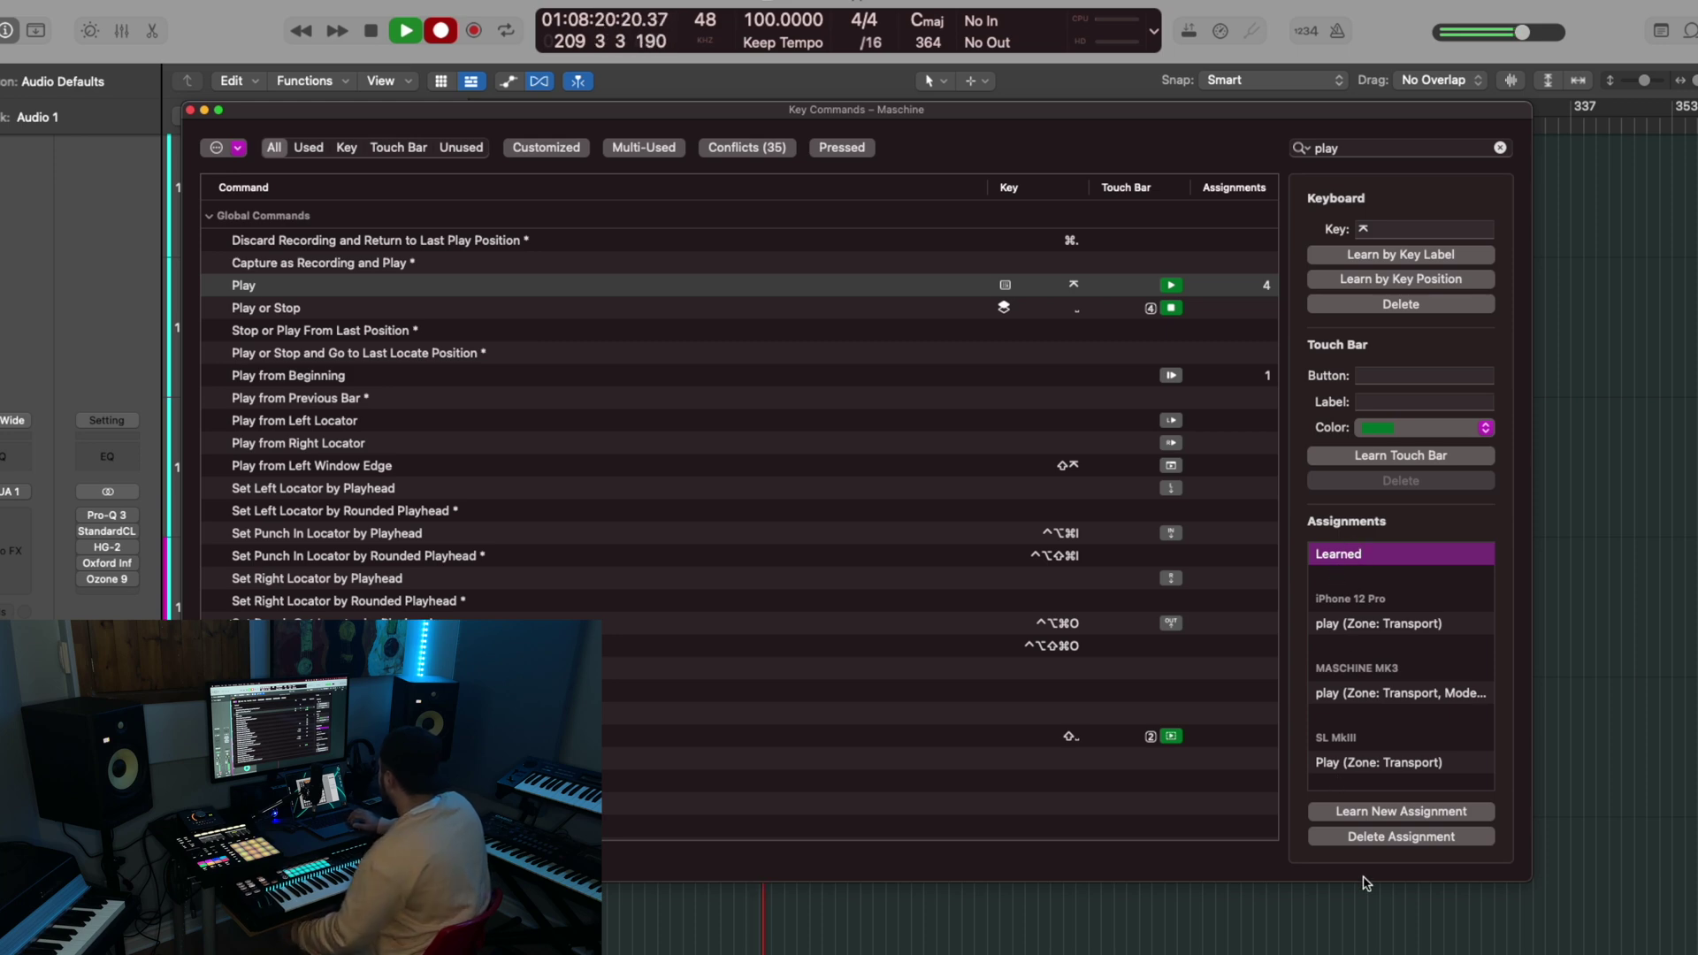
left_click(1374, 838)
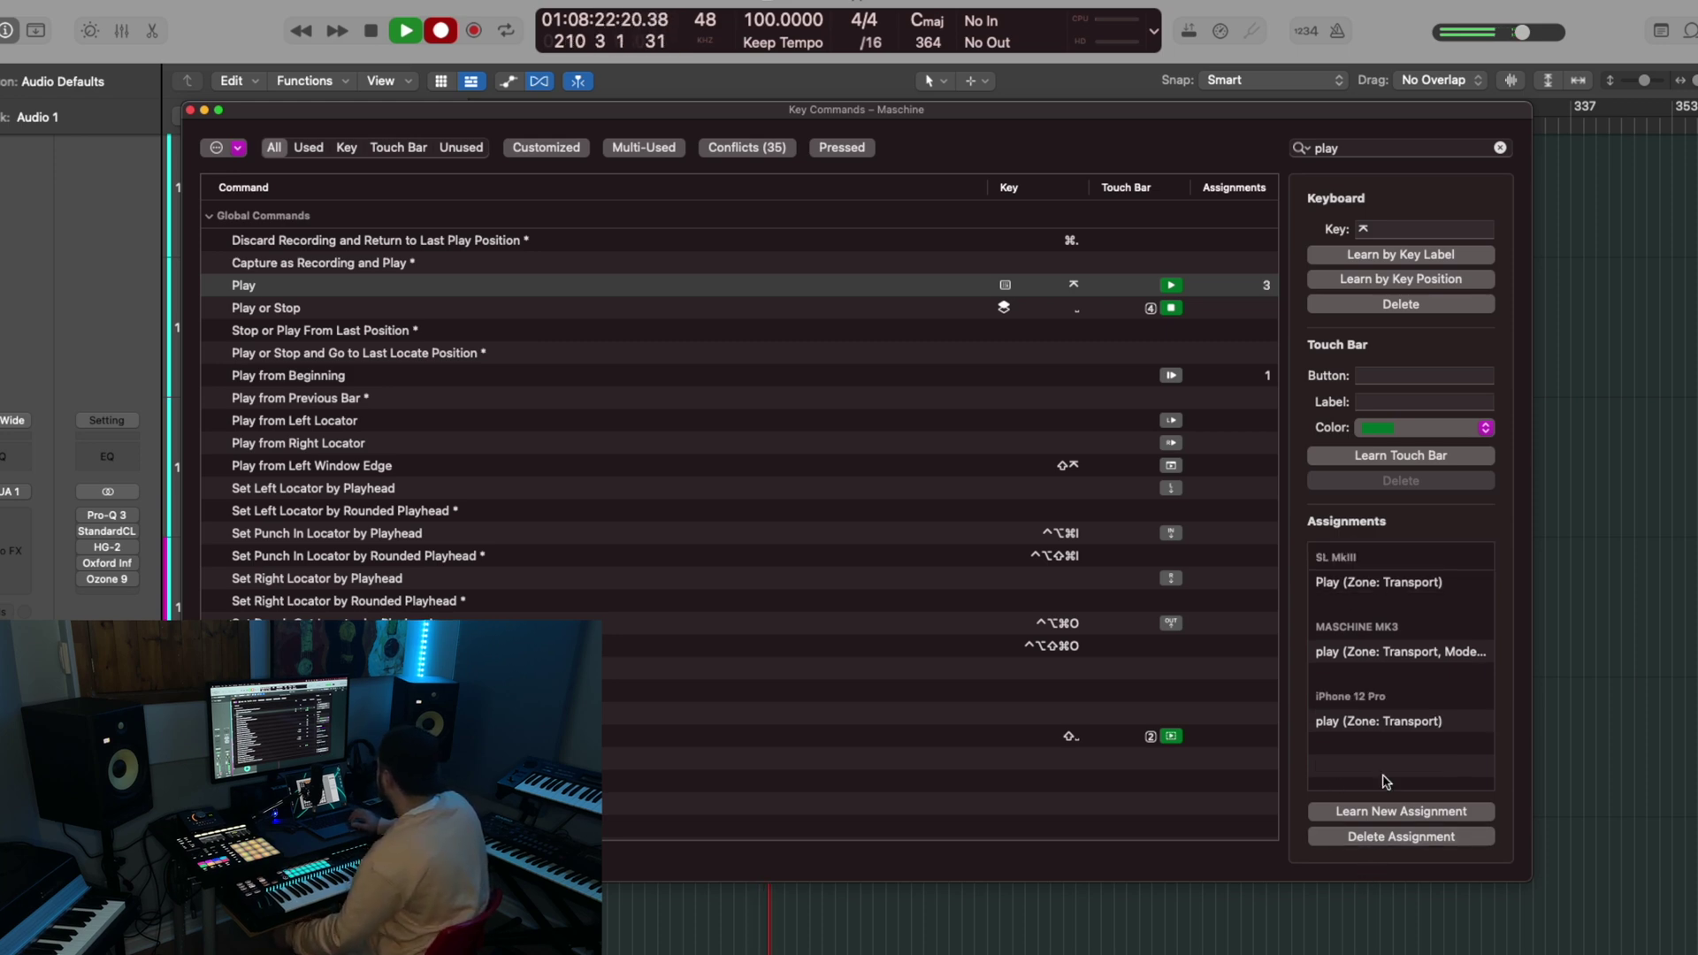
left_click(1342, 814)
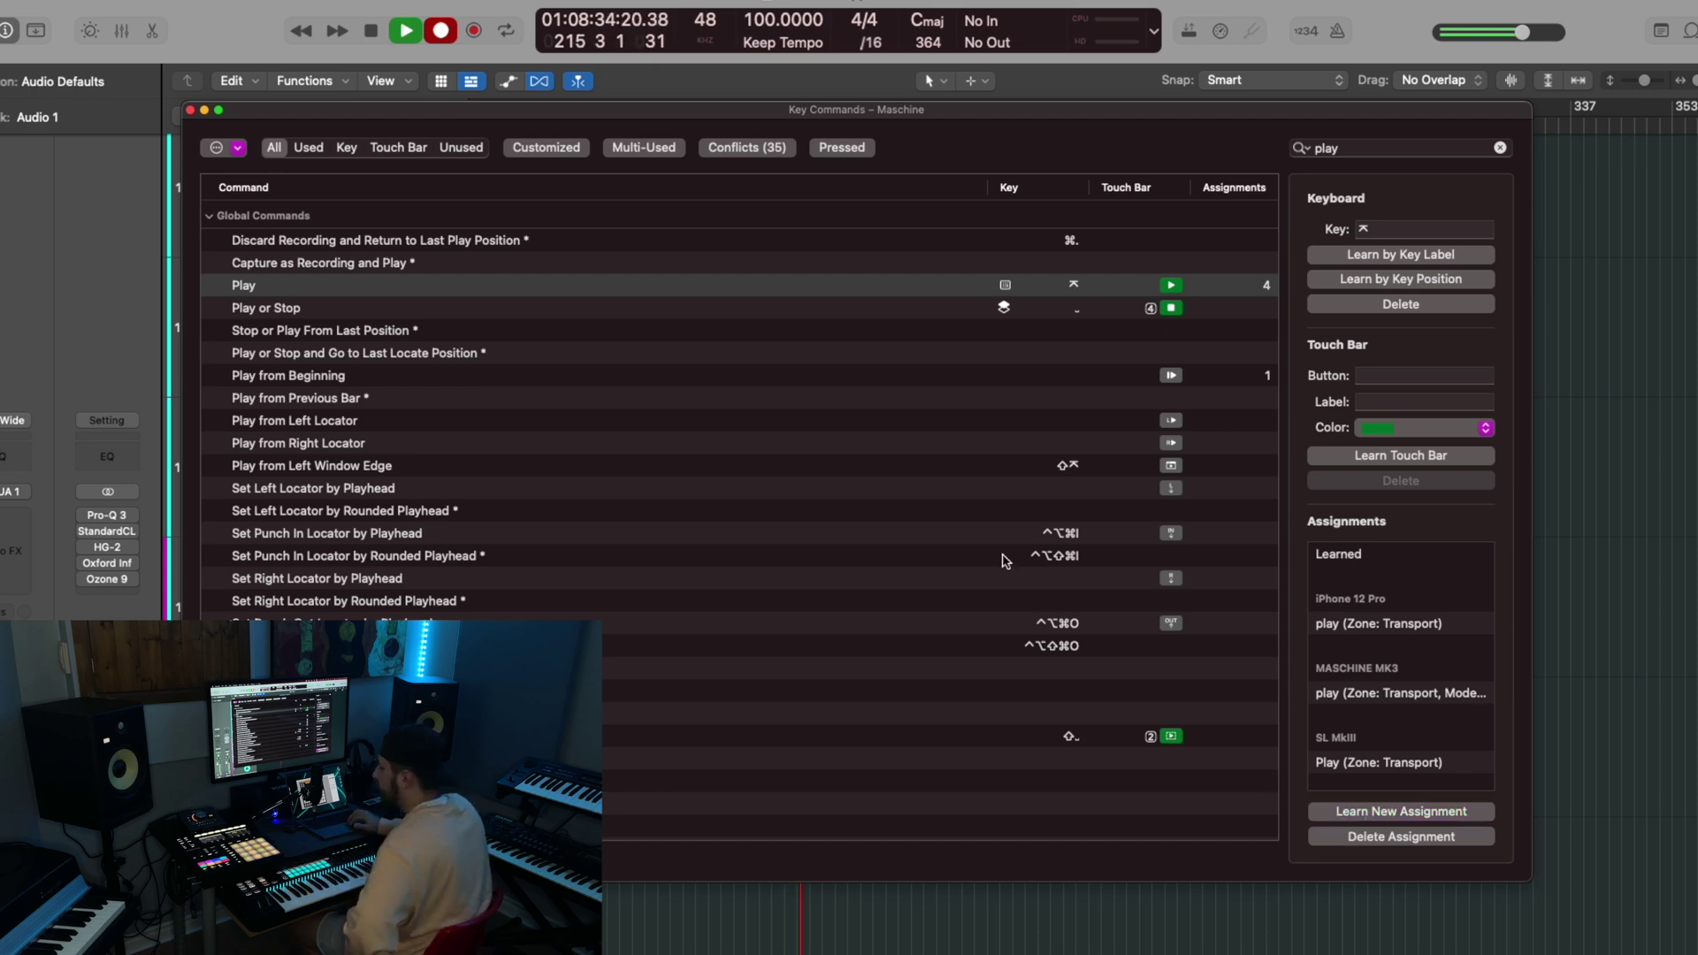
left_click(204, 110)
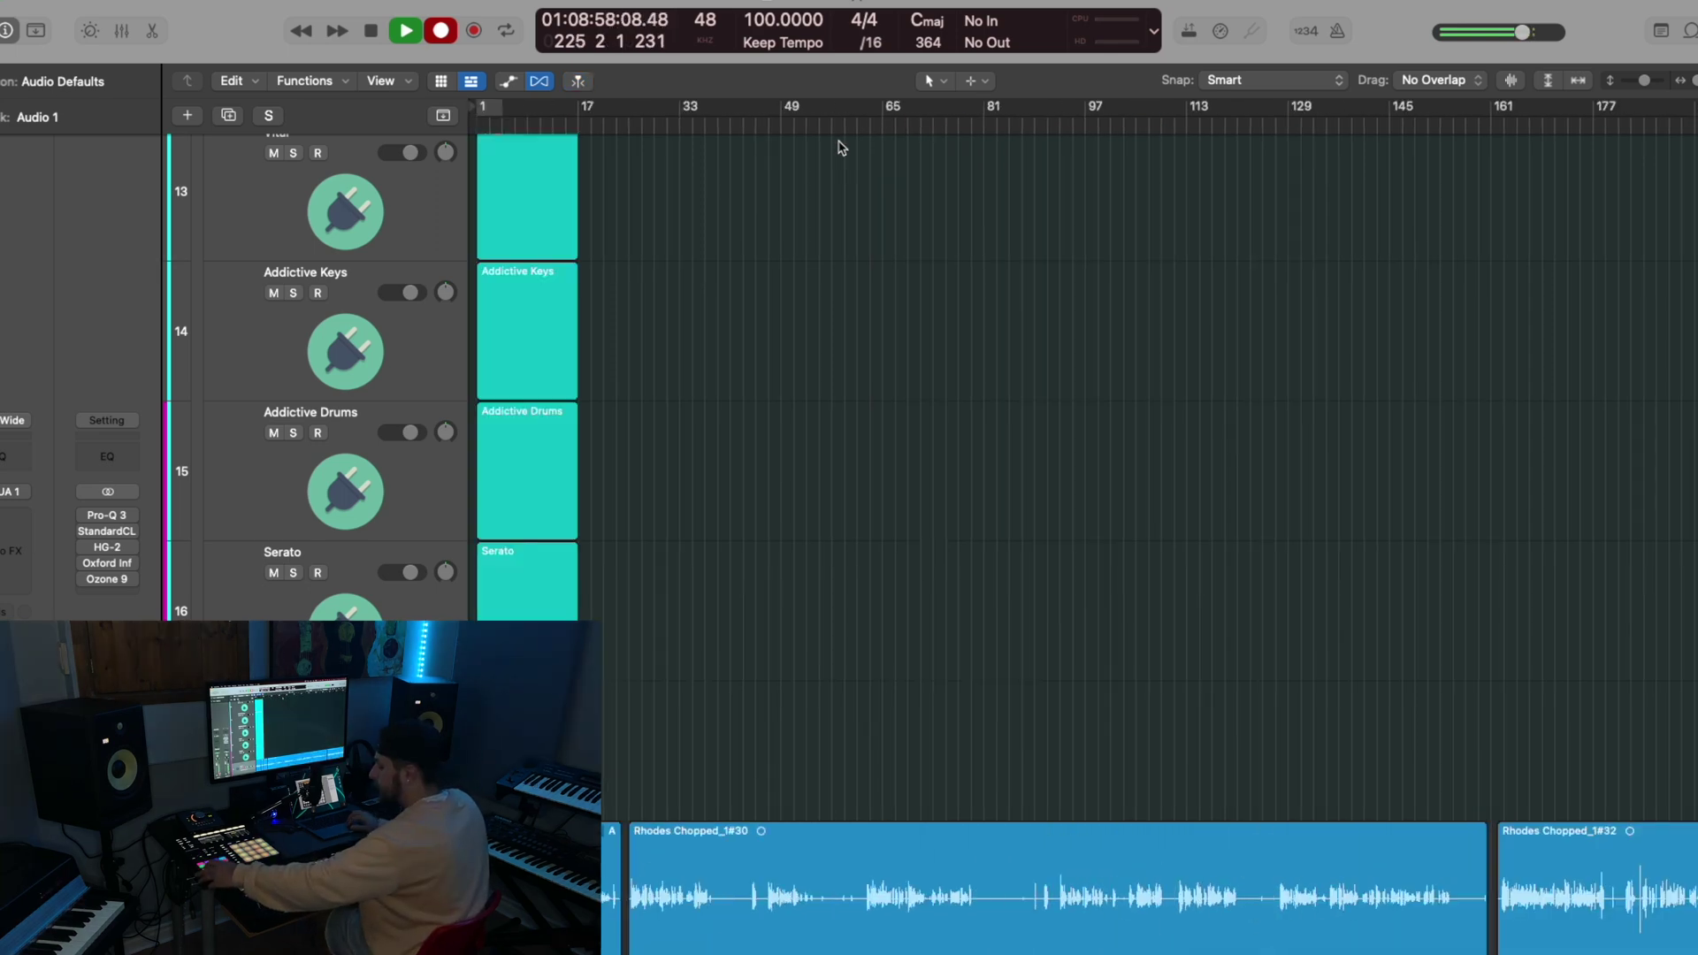
Step: Turn the metronome click on and leave the count-in off
key("k")
key("k")
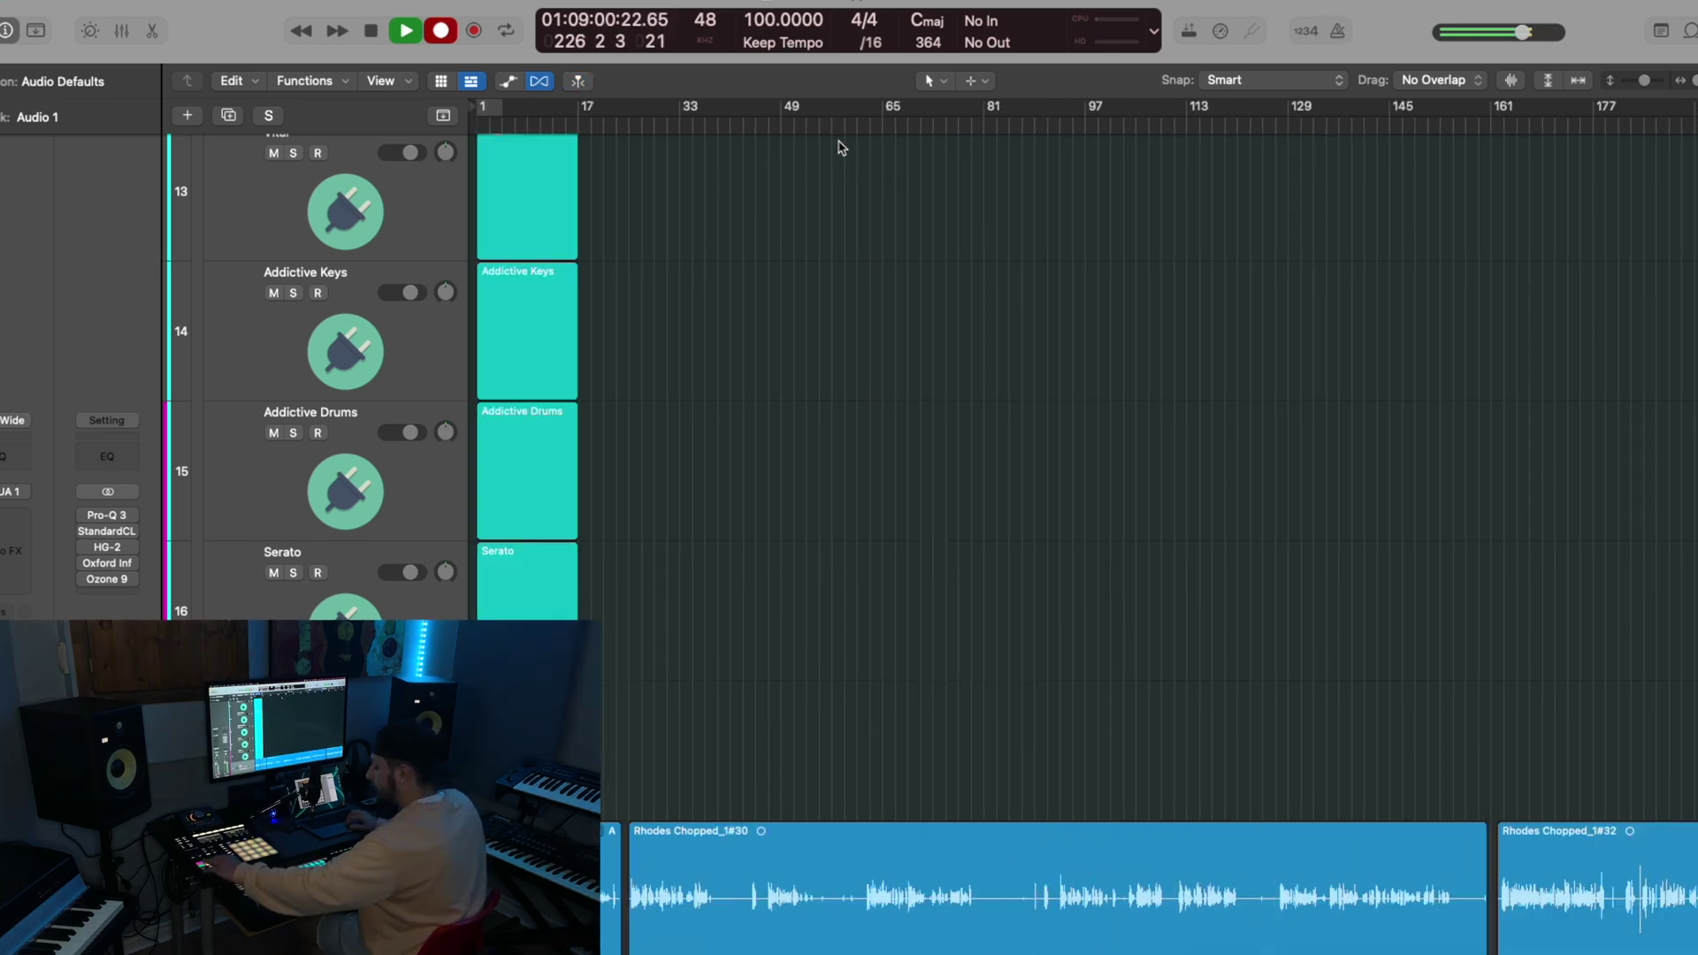
key("shift+k")
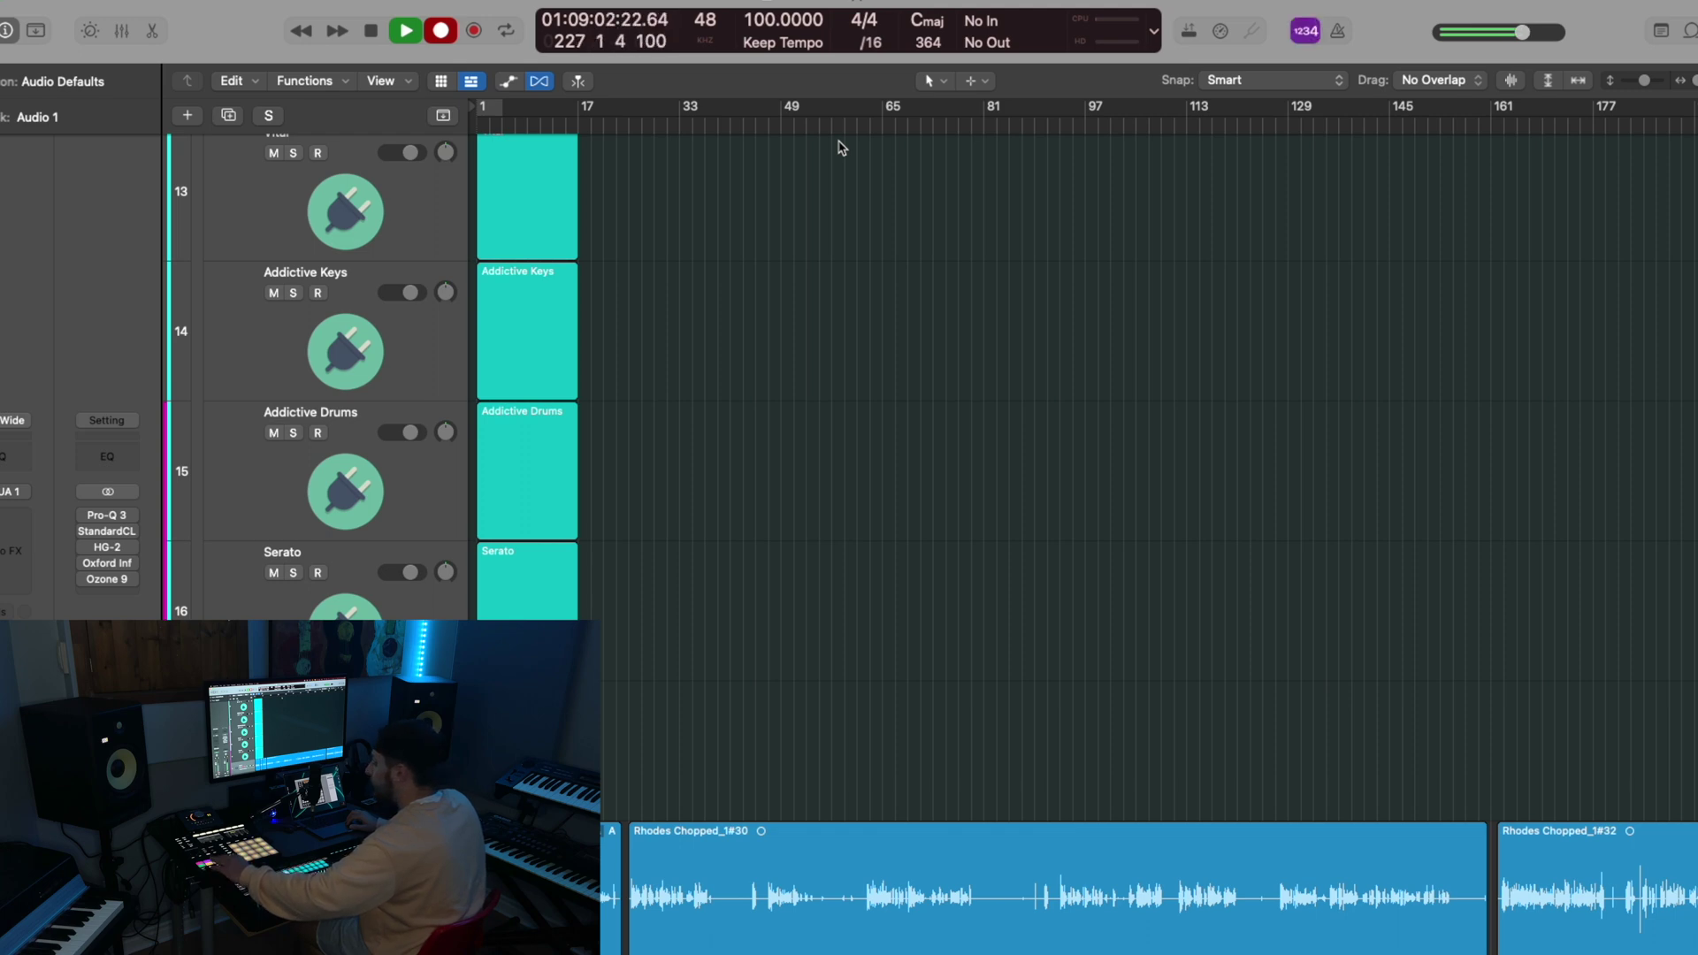
key("shift+k")
Step: Switch the left-click tool from Pointer to Pencil and confirm it is active
left_click(931, 83)
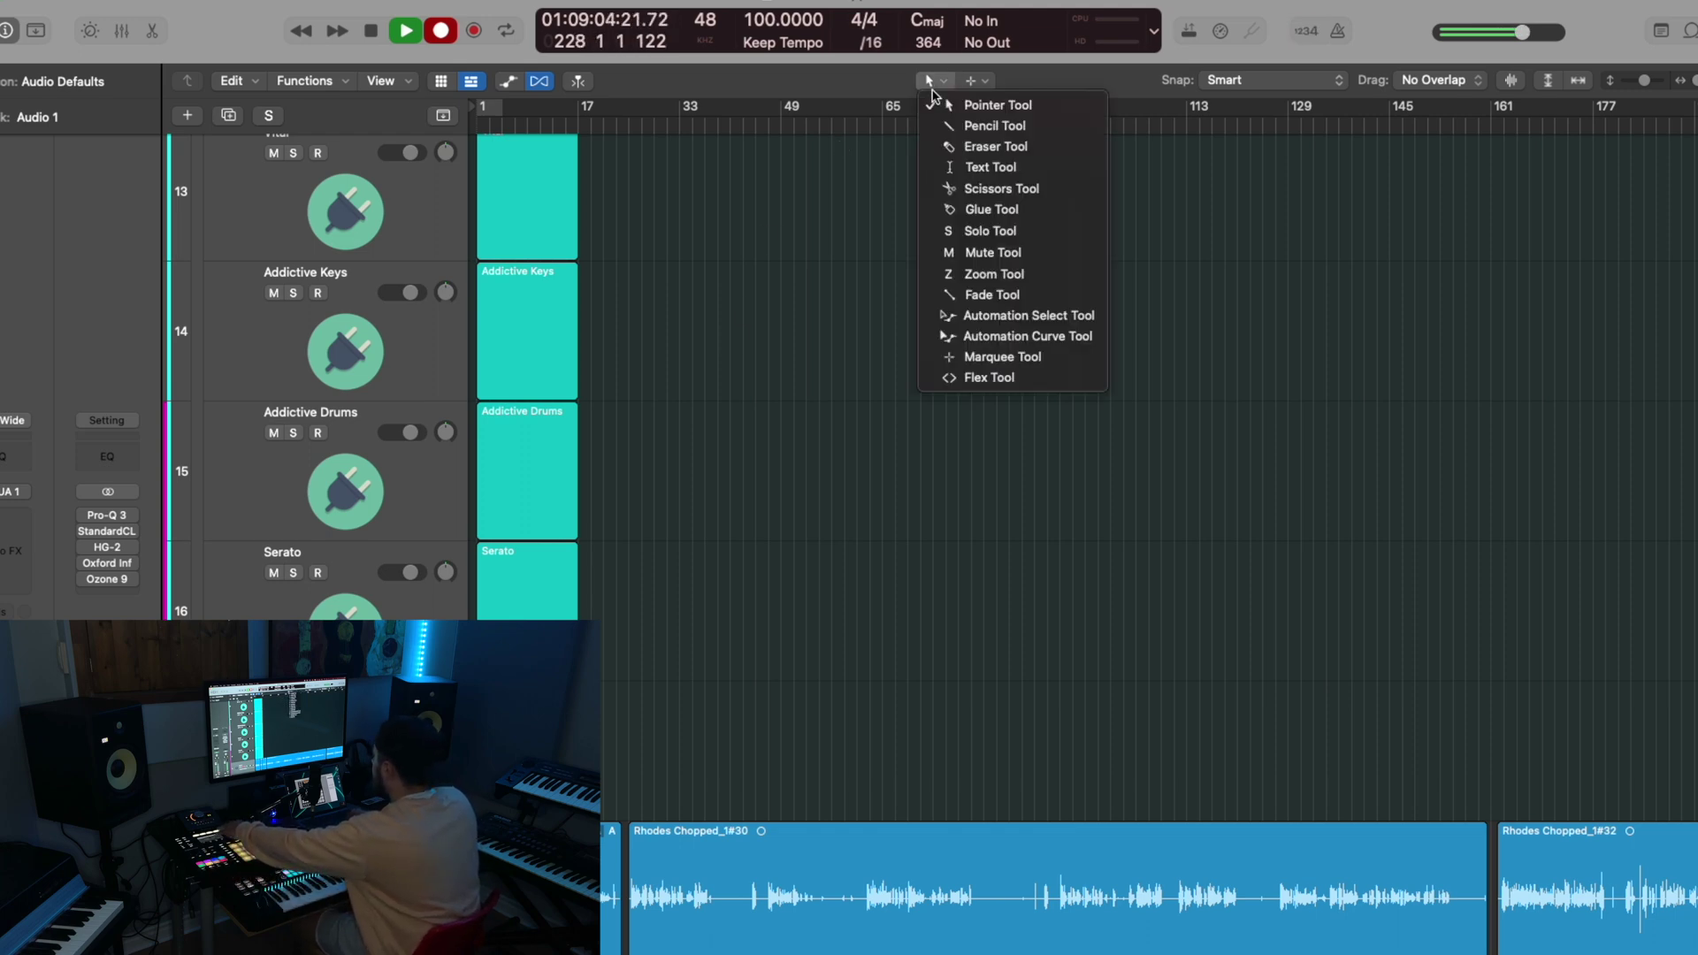
left_click(945, 86)
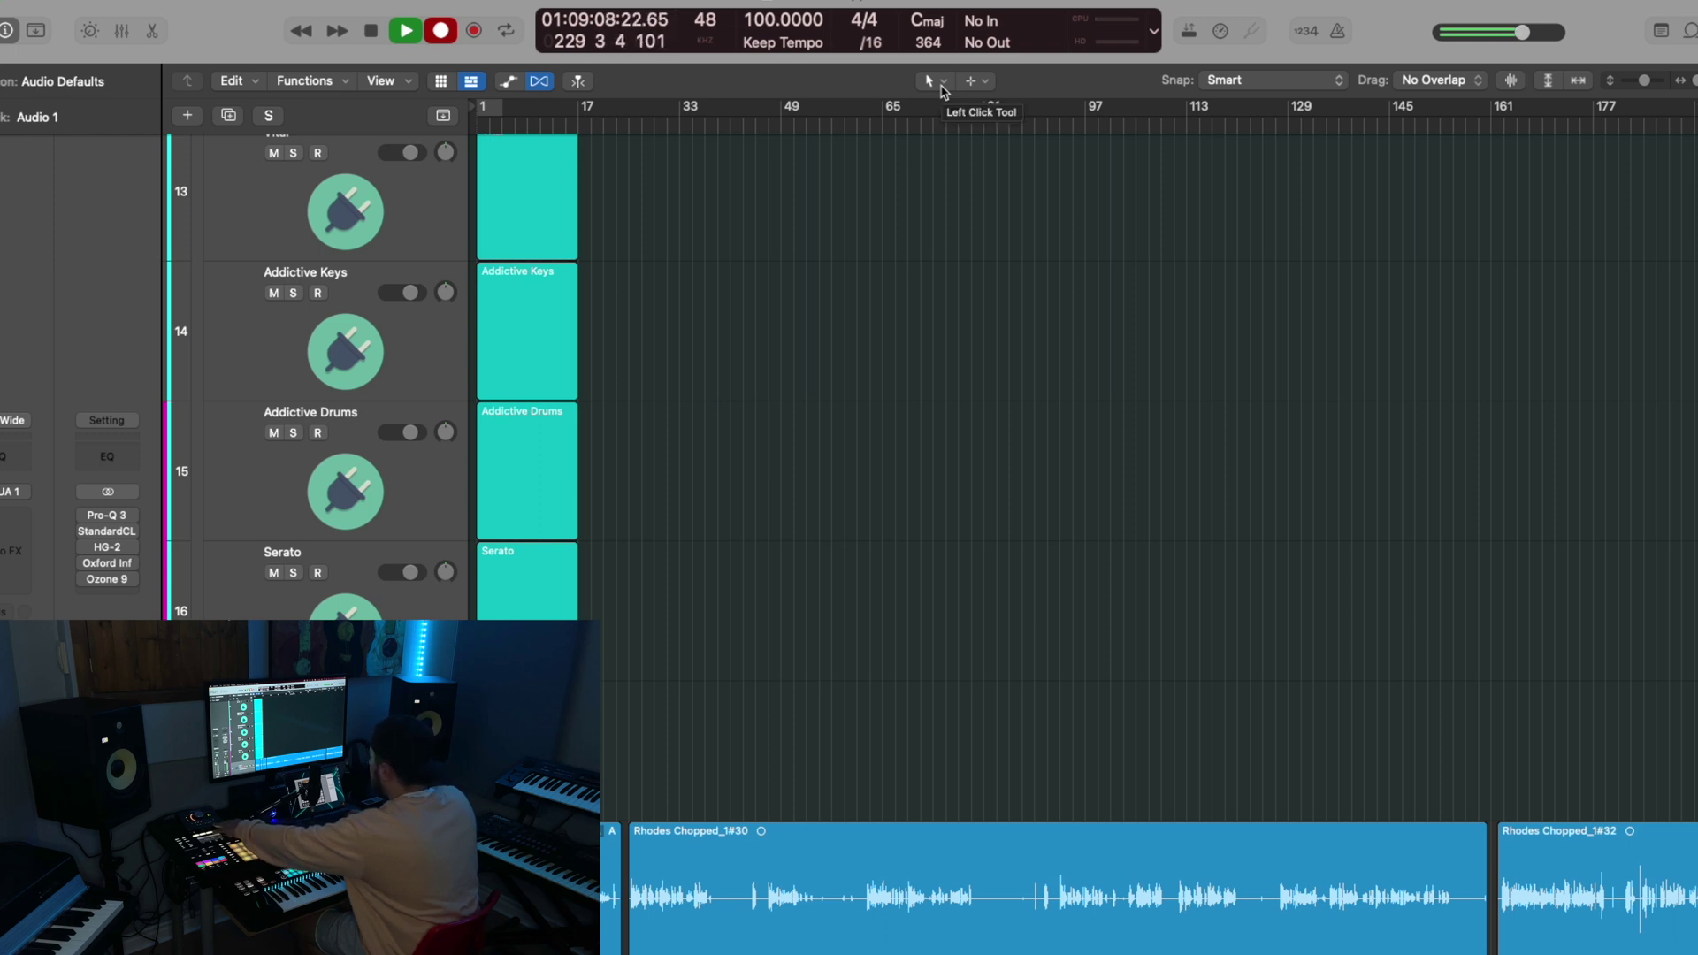
key("t")
key("p")
left_click(944, 86)
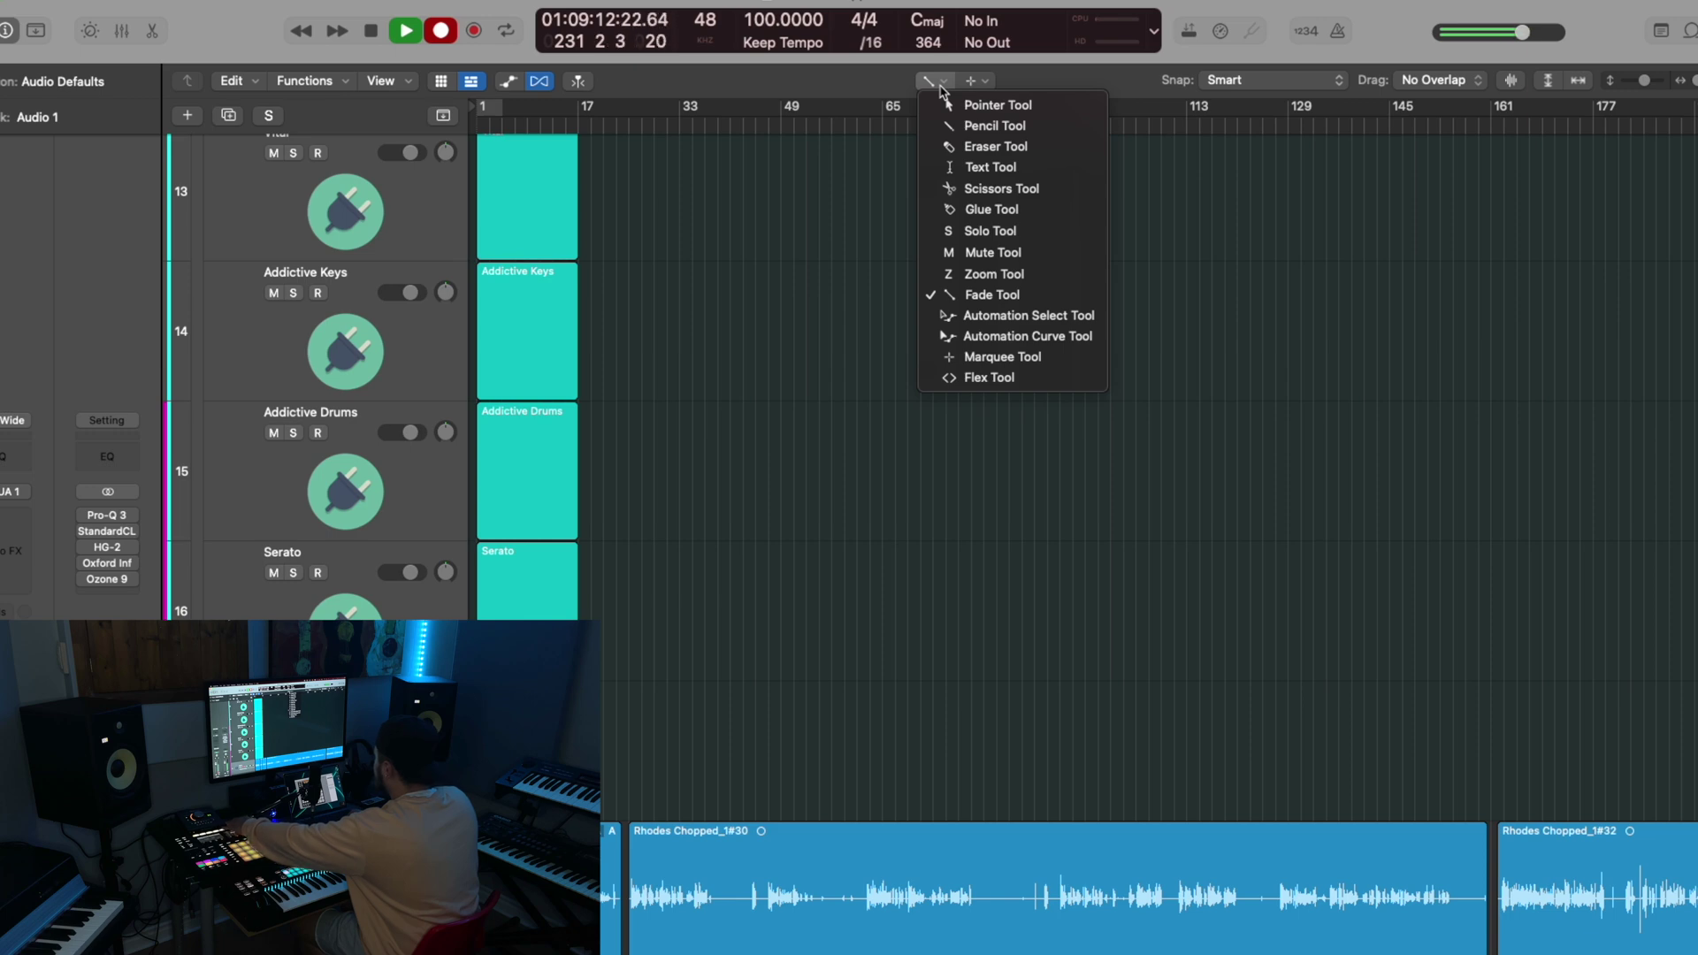
left_click(852, 209)
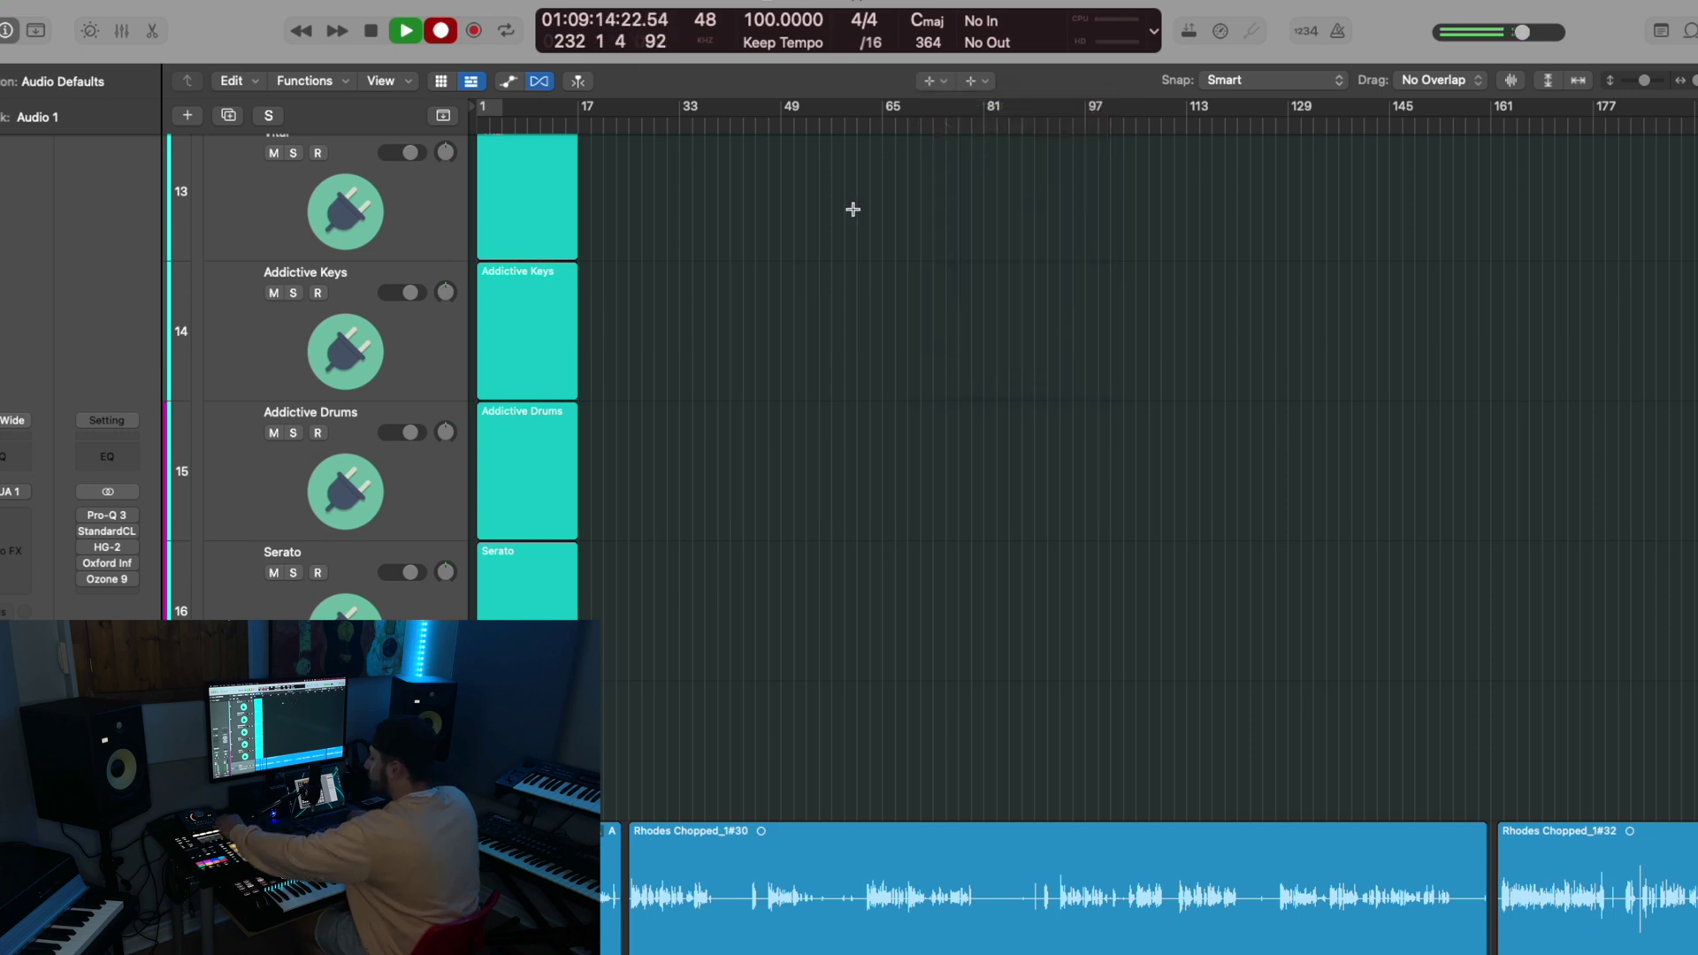
Step: Show the automation lanes, then switch the tracks to Flex view while recording
key("a")
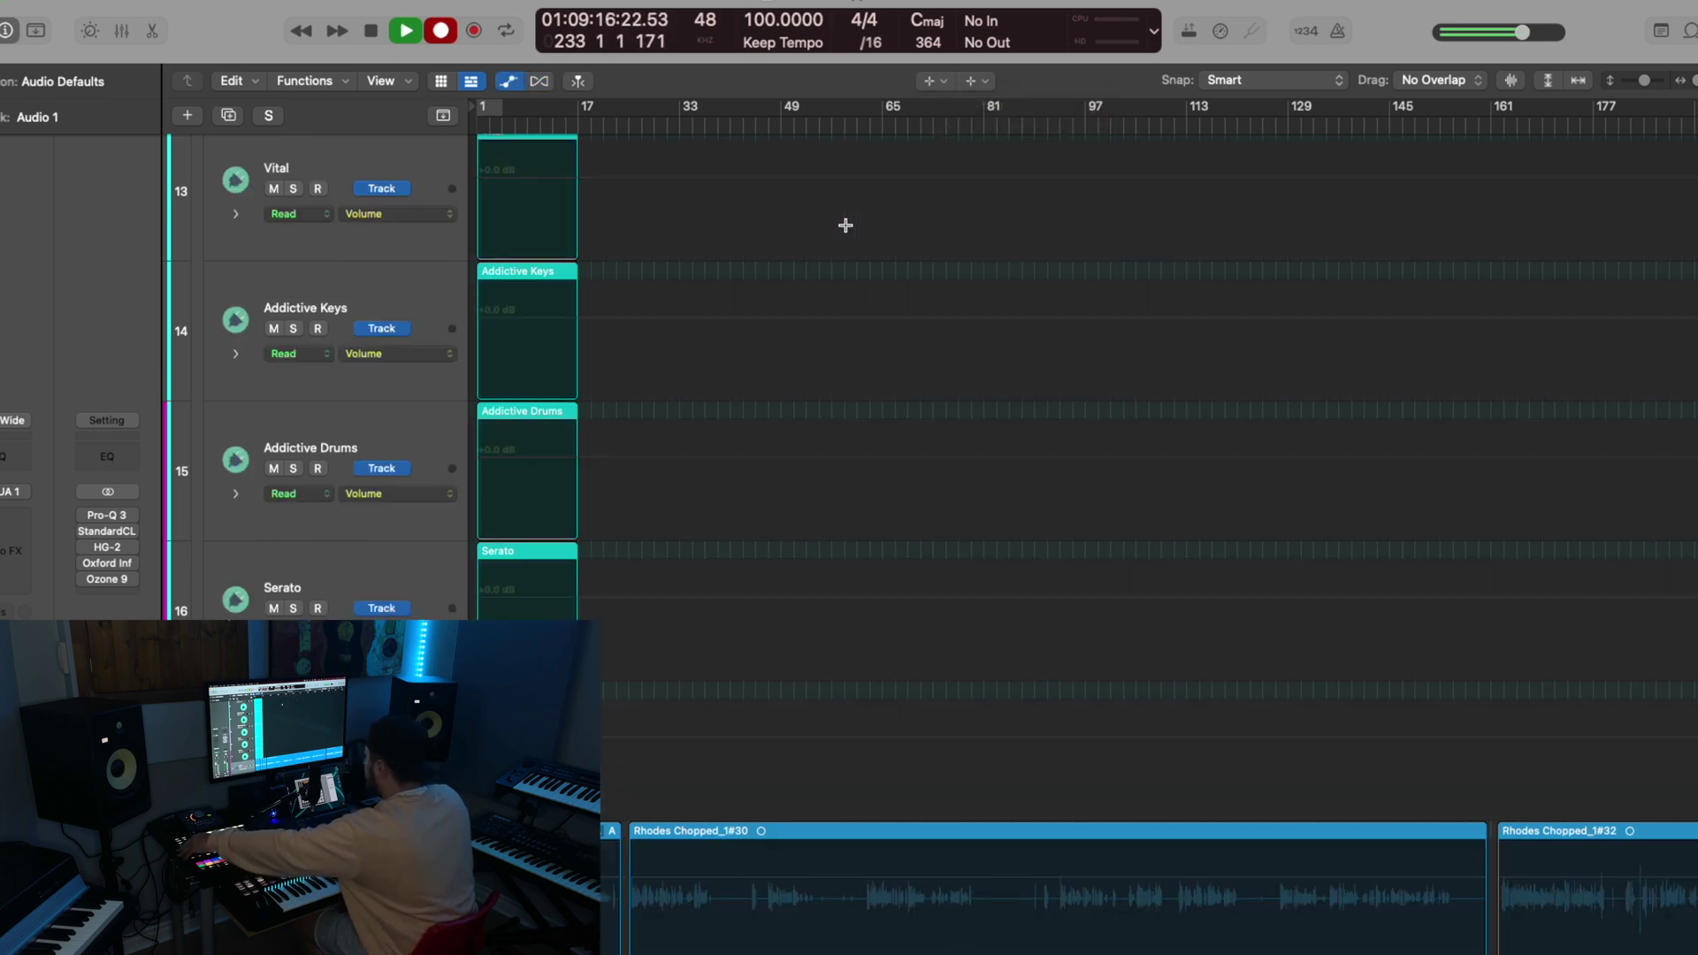
key("super+f")
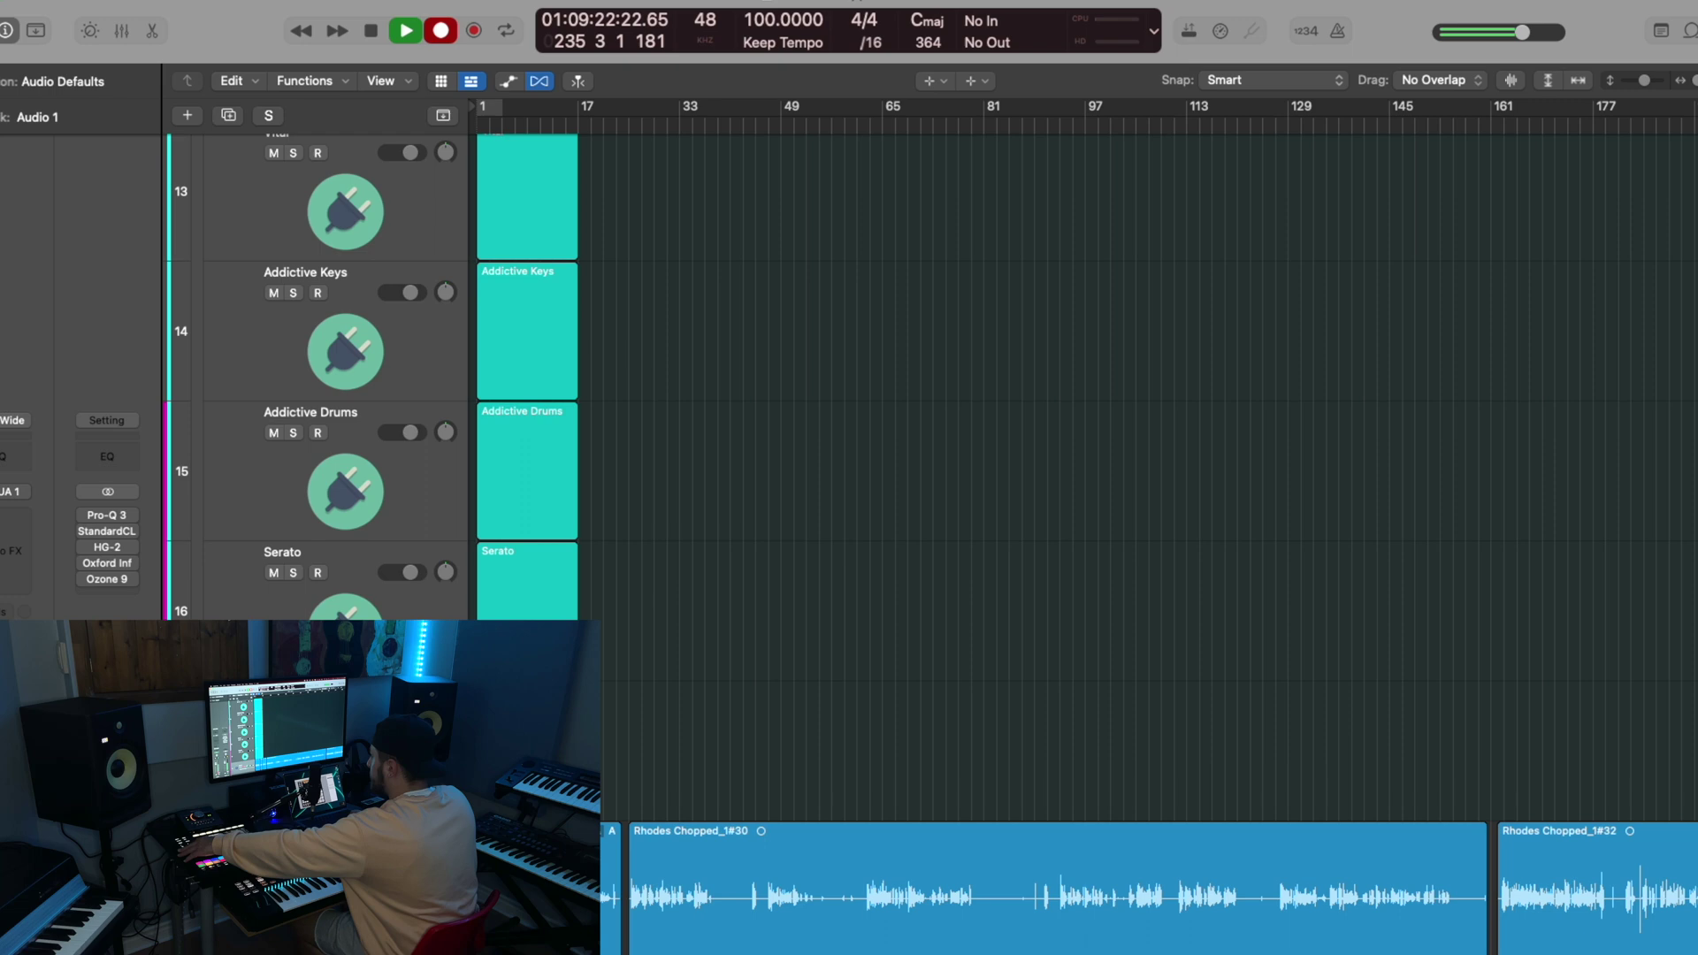
scroll(973, 442, "down", 2)
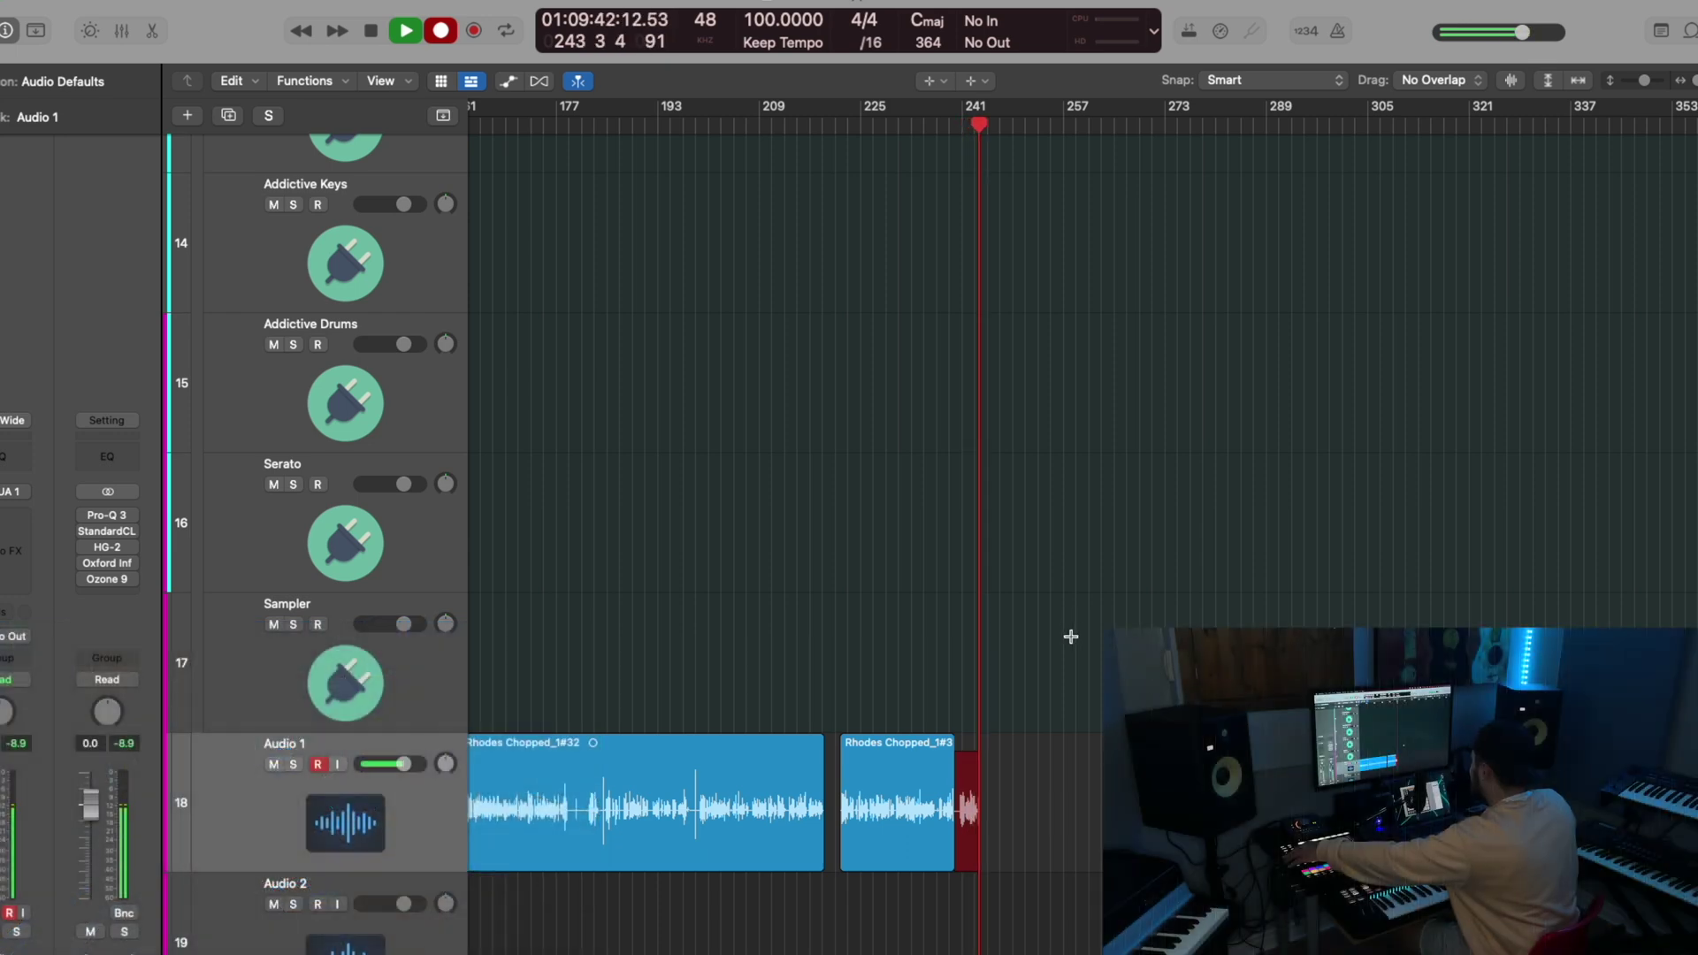
Step: Open Logic Pro's audio Preferences window from the controller, raise it, then close it
key("super+comma")
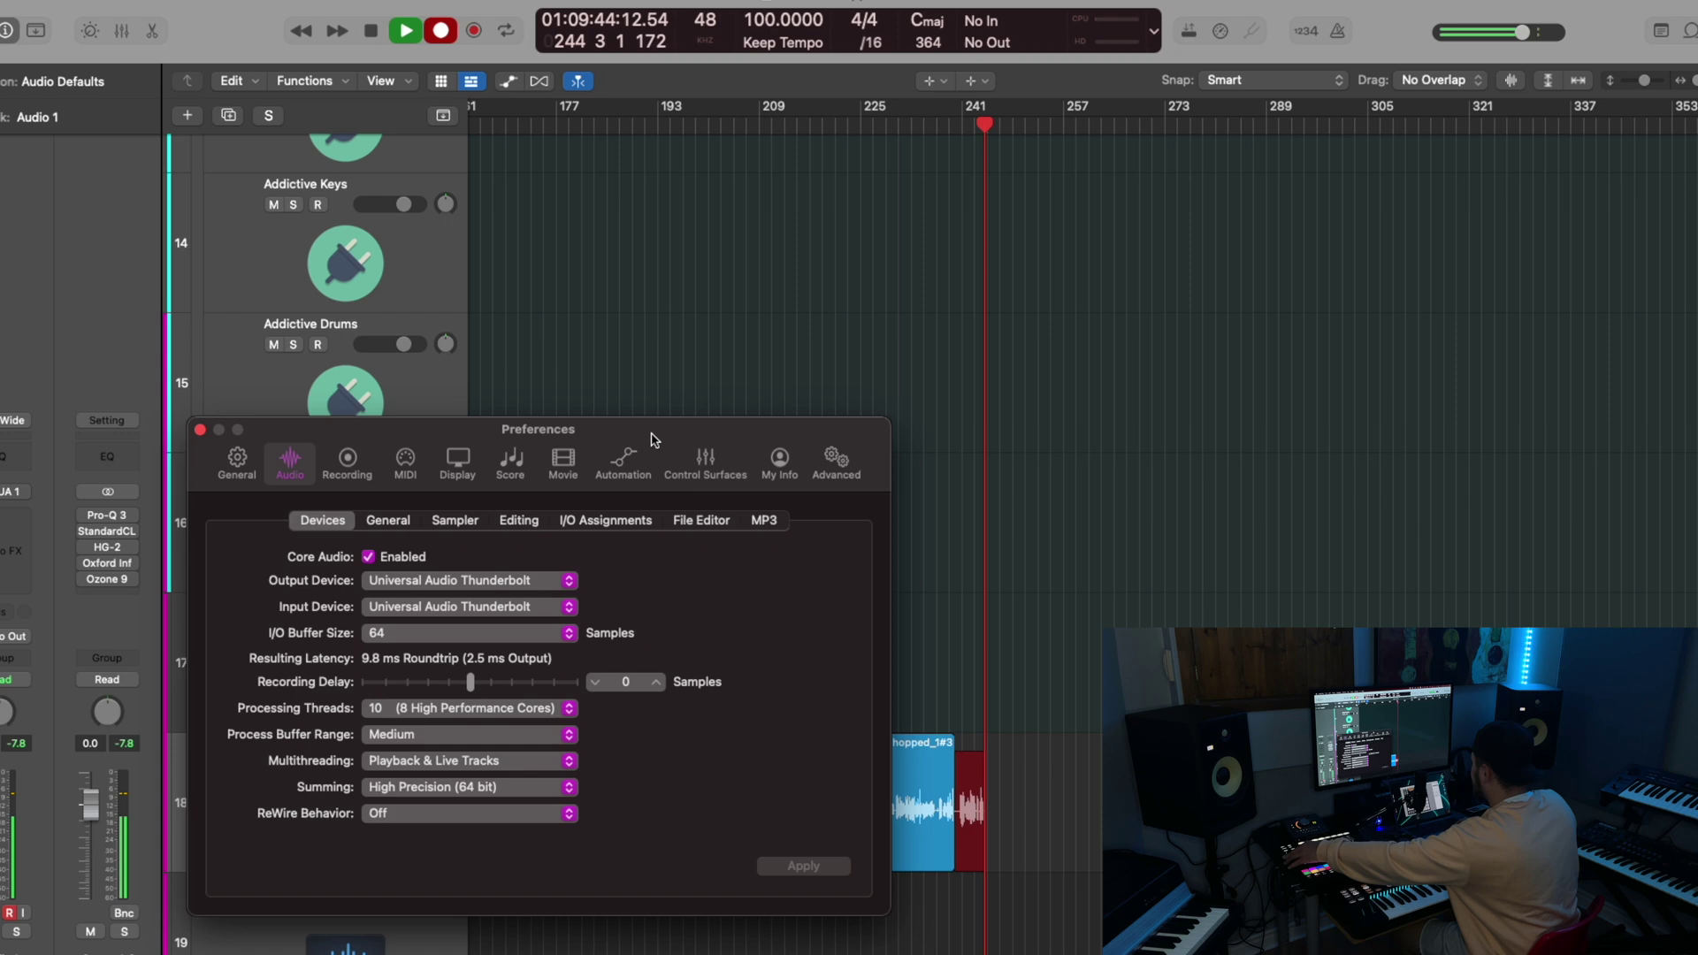
left_click_drag(652, 429, 652, 309)
left_click(200, 309)
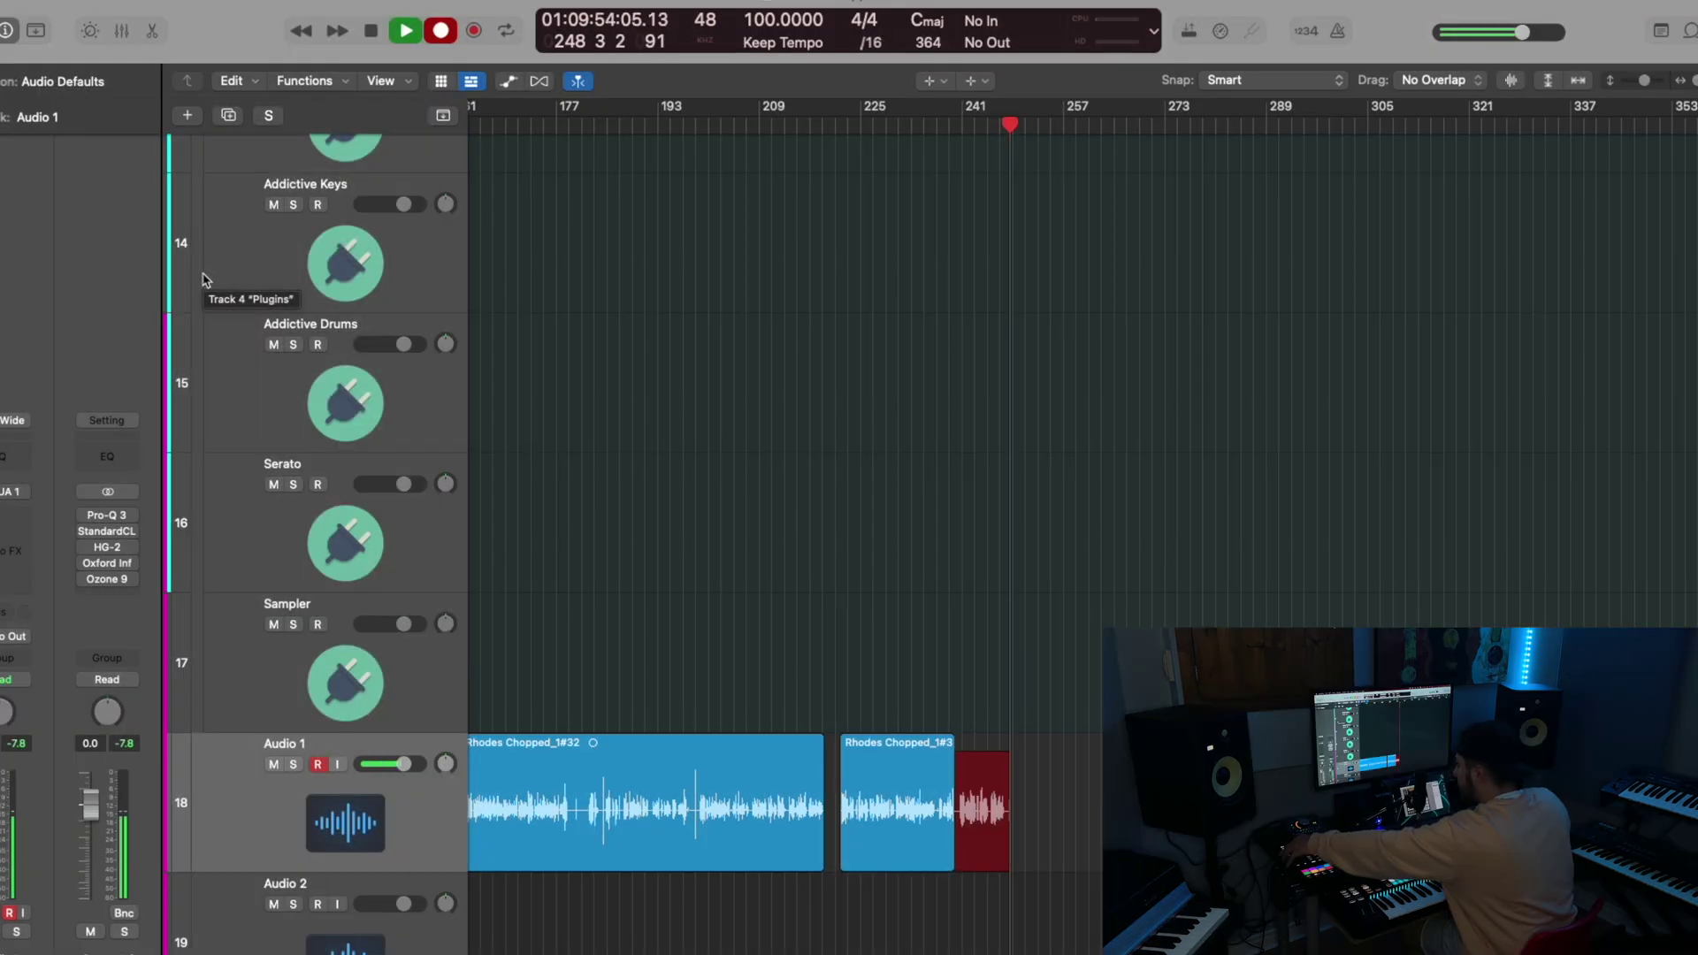
Step: Toggle the Browser (F), Piano Roll (P) and Mixer (X), then select Audio 1's regions and arm Sampler
key("f")
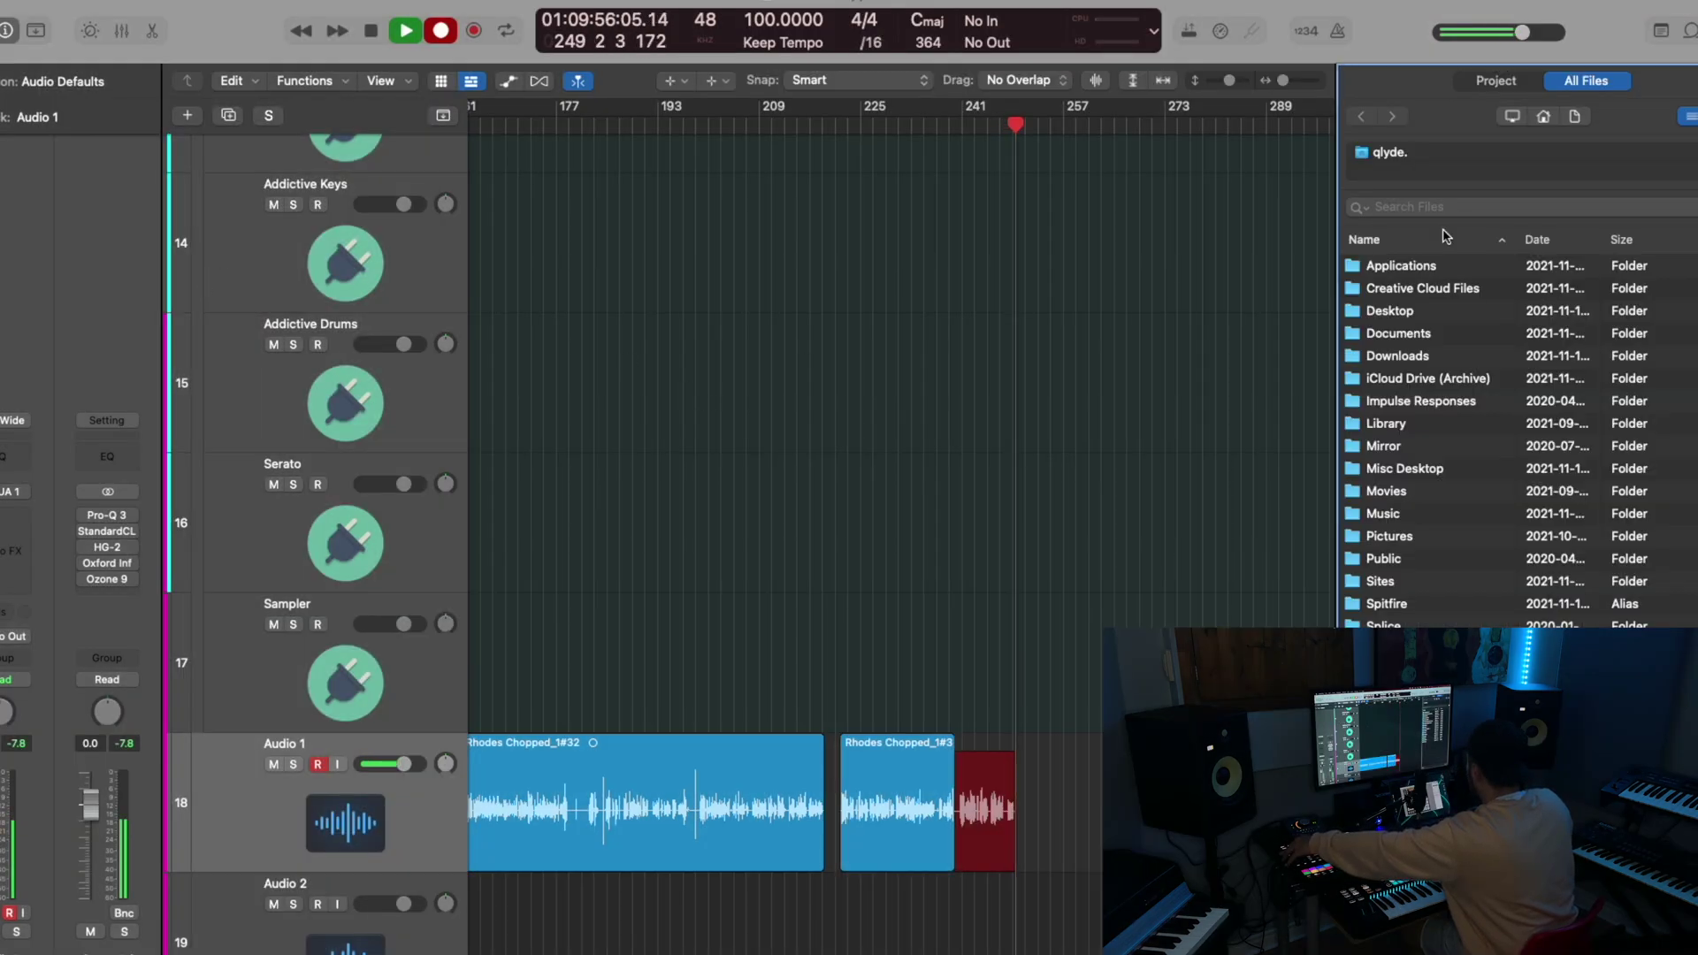
key("f")
key("p")
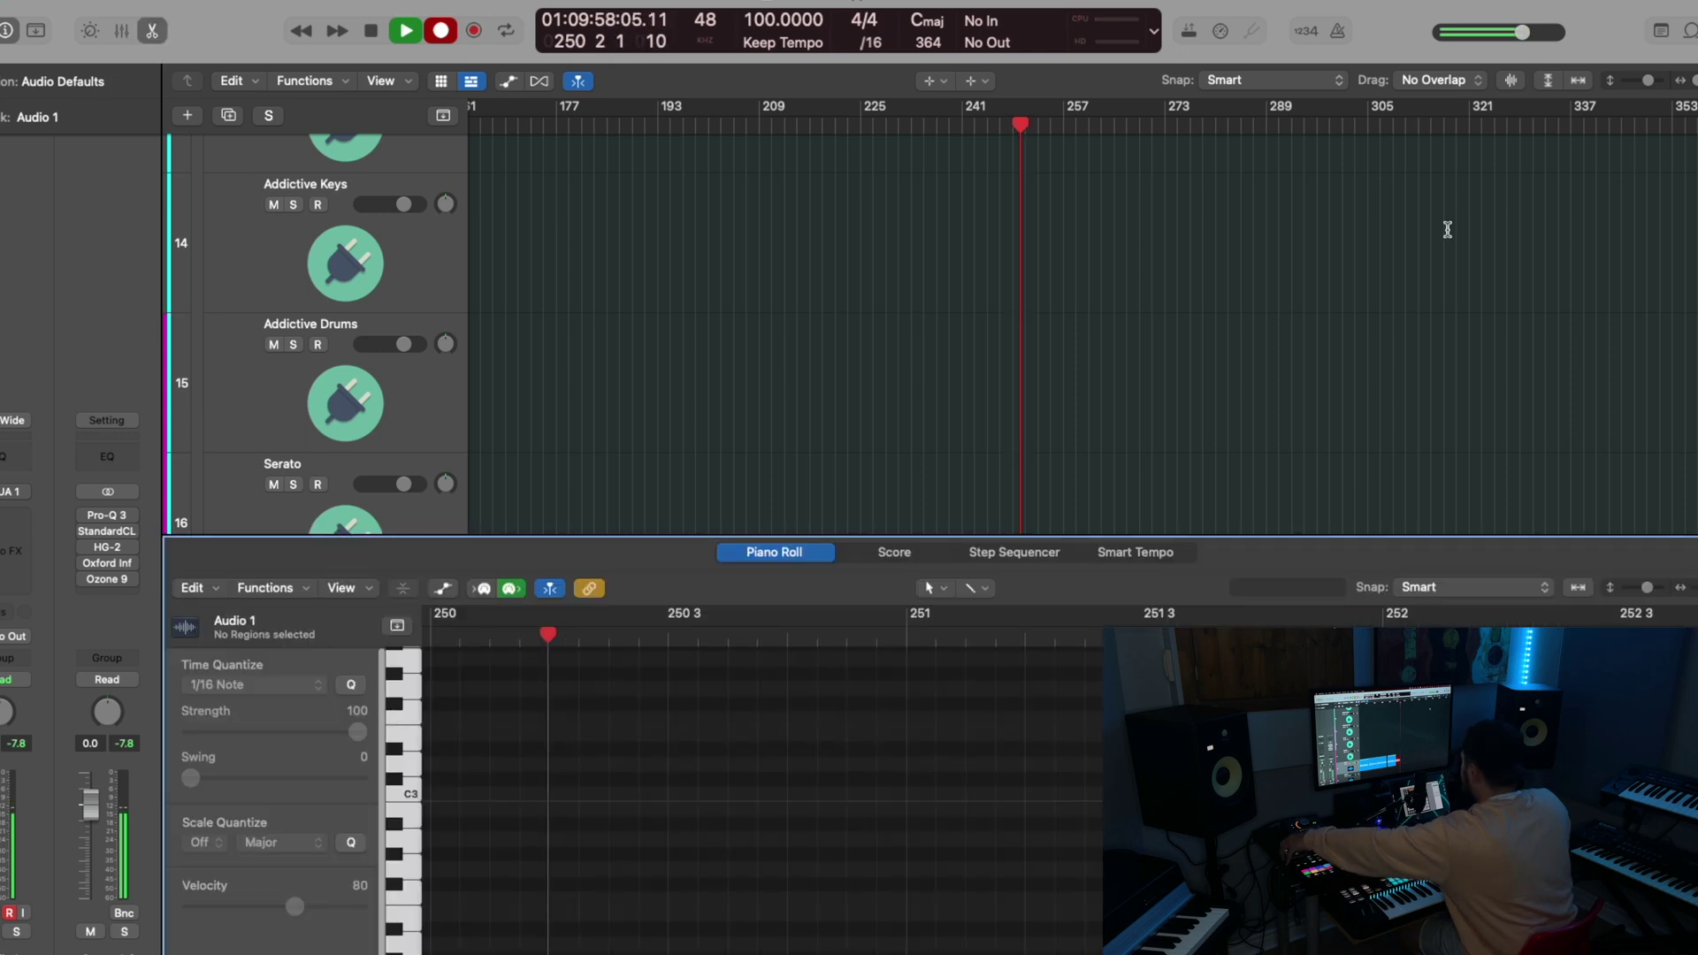
key("p")
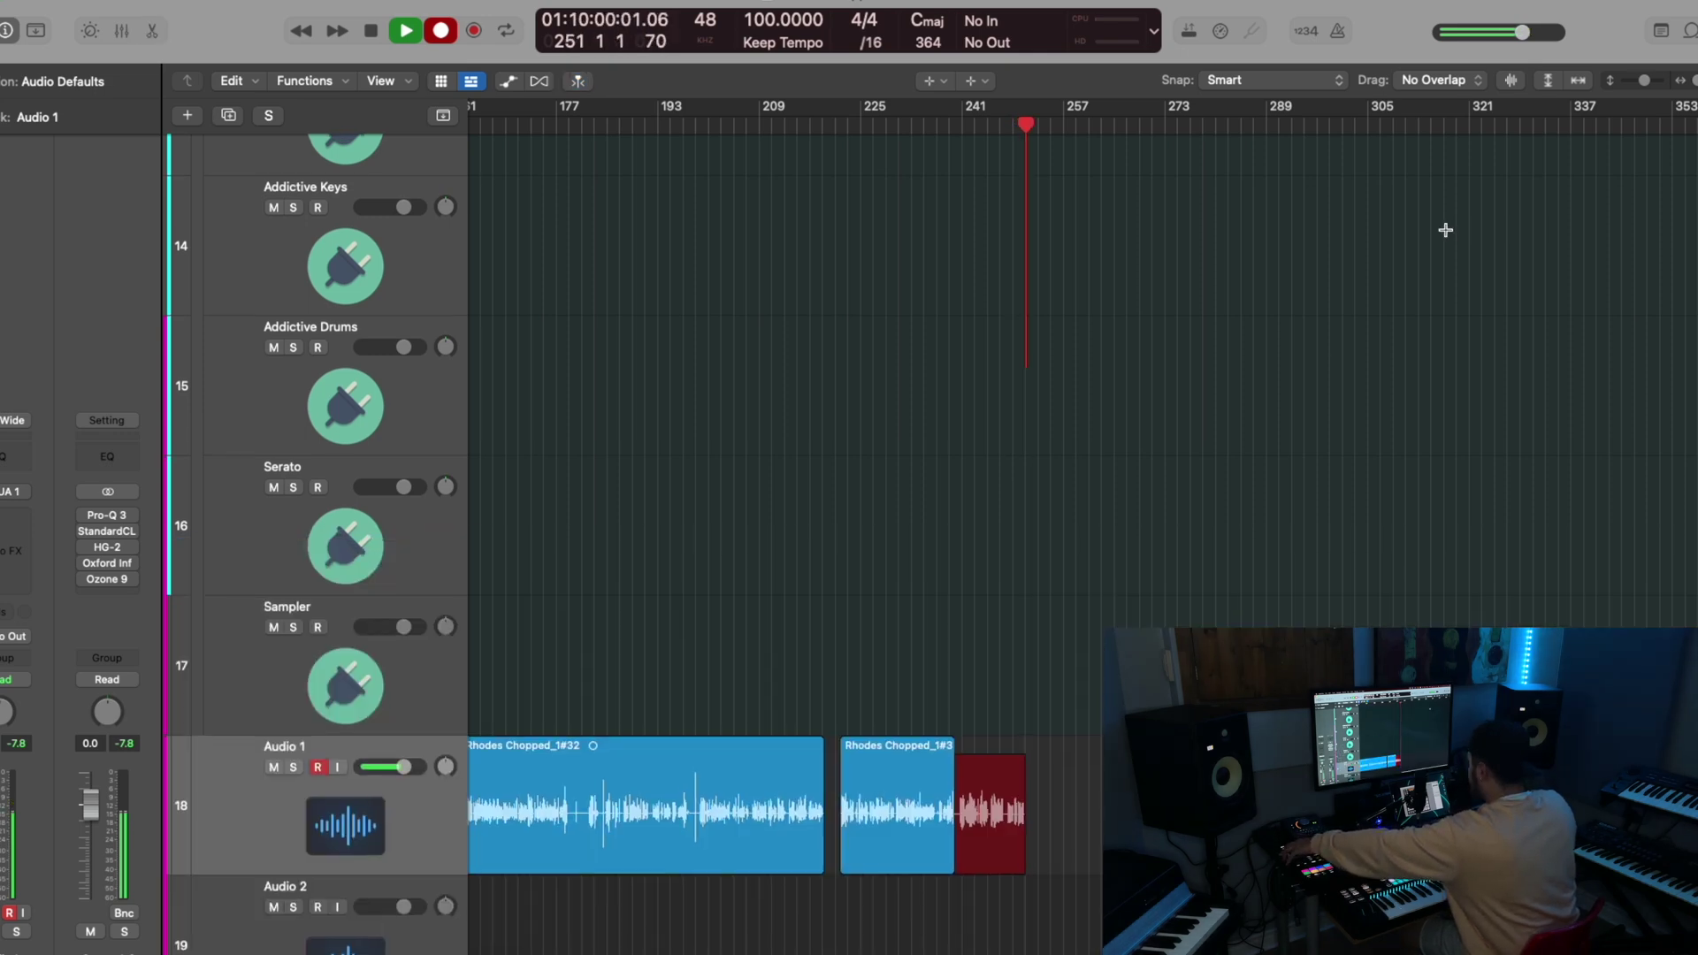
key("x")
key("x")
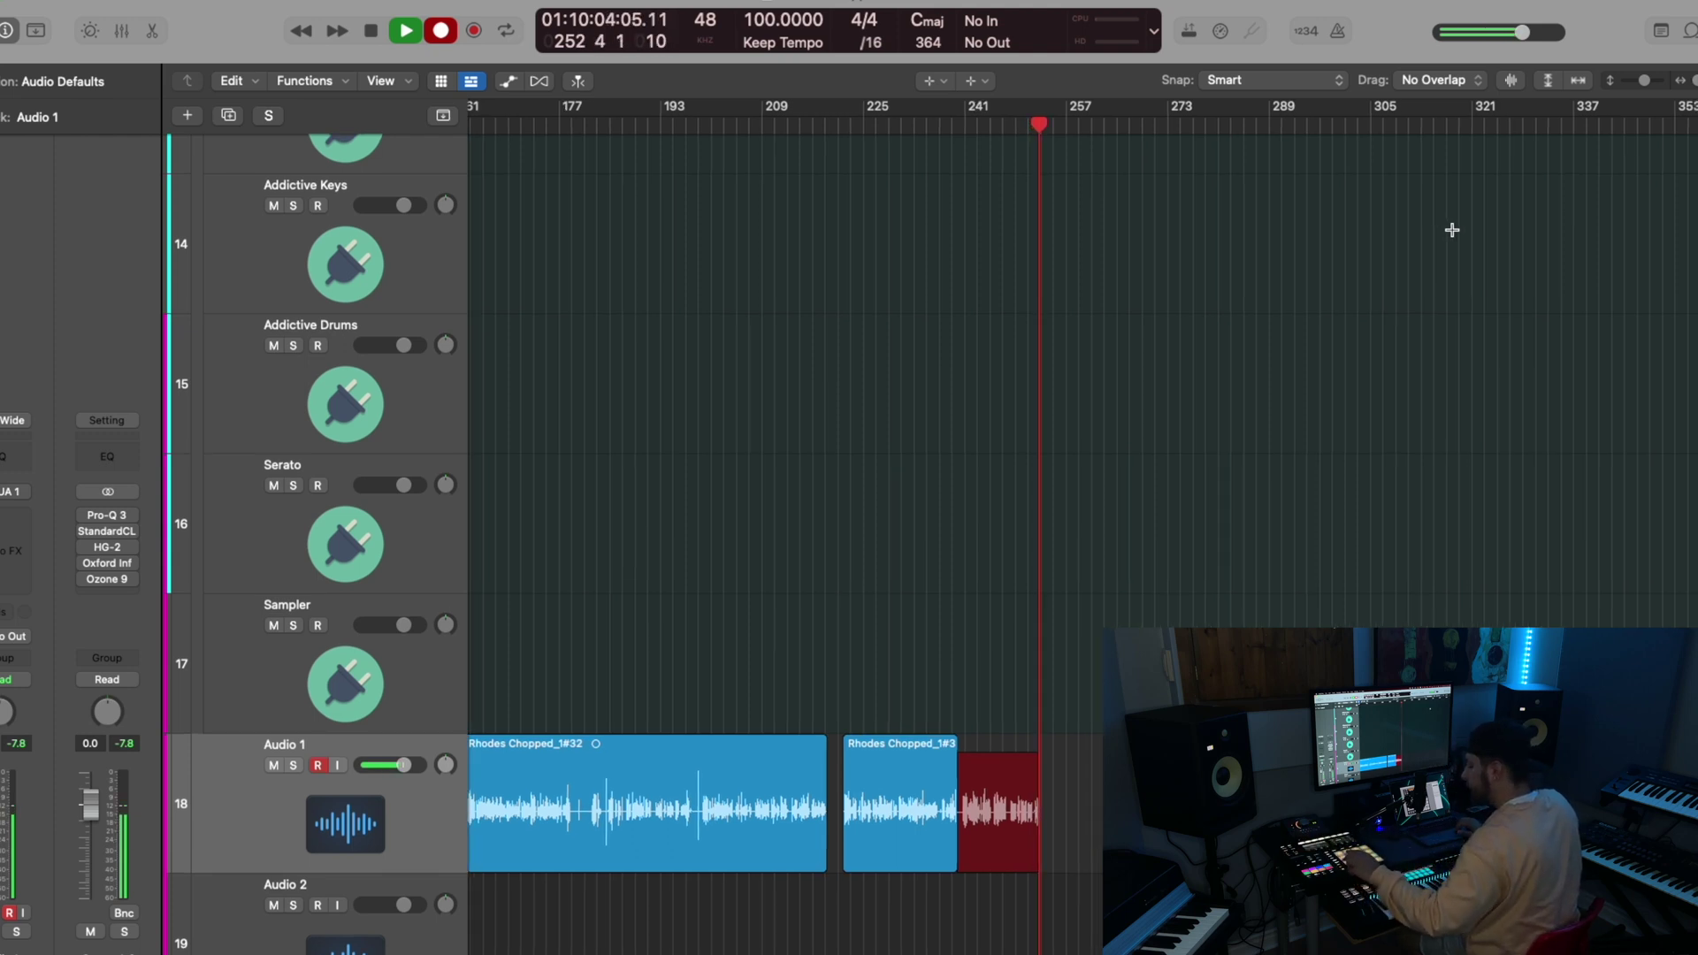
left_click(336, 864)
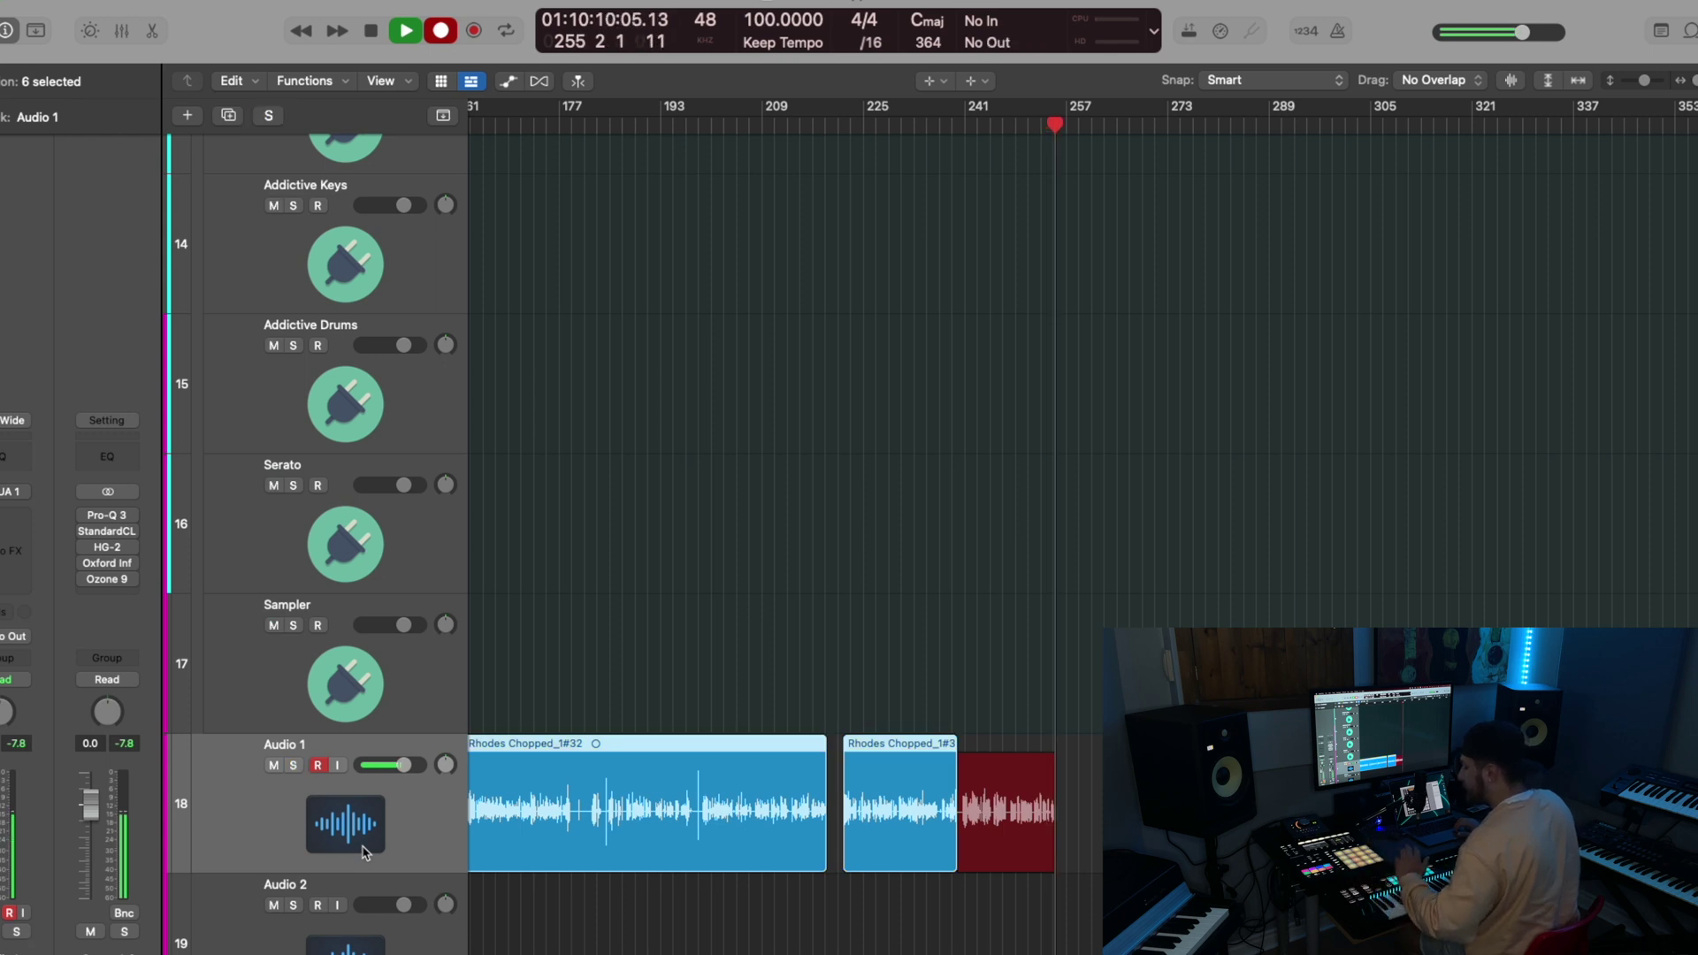
left_click(393, 607)
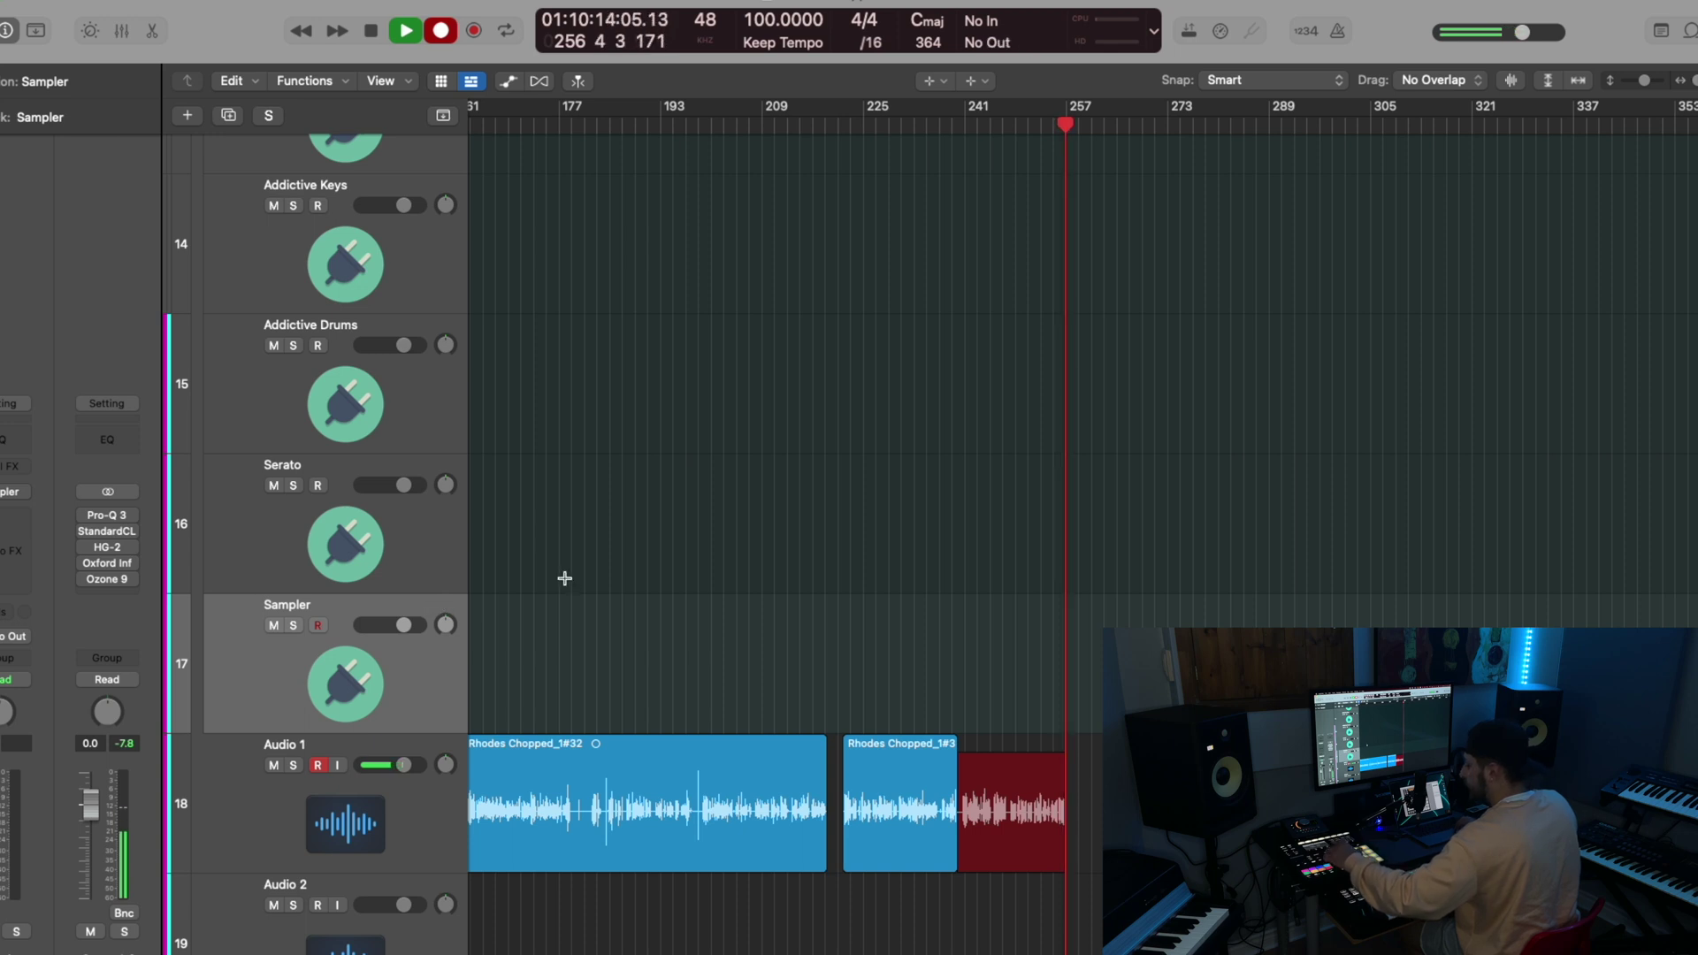
Step: Open the Step Sequencer for the Sampler track, then close it again
key("e")
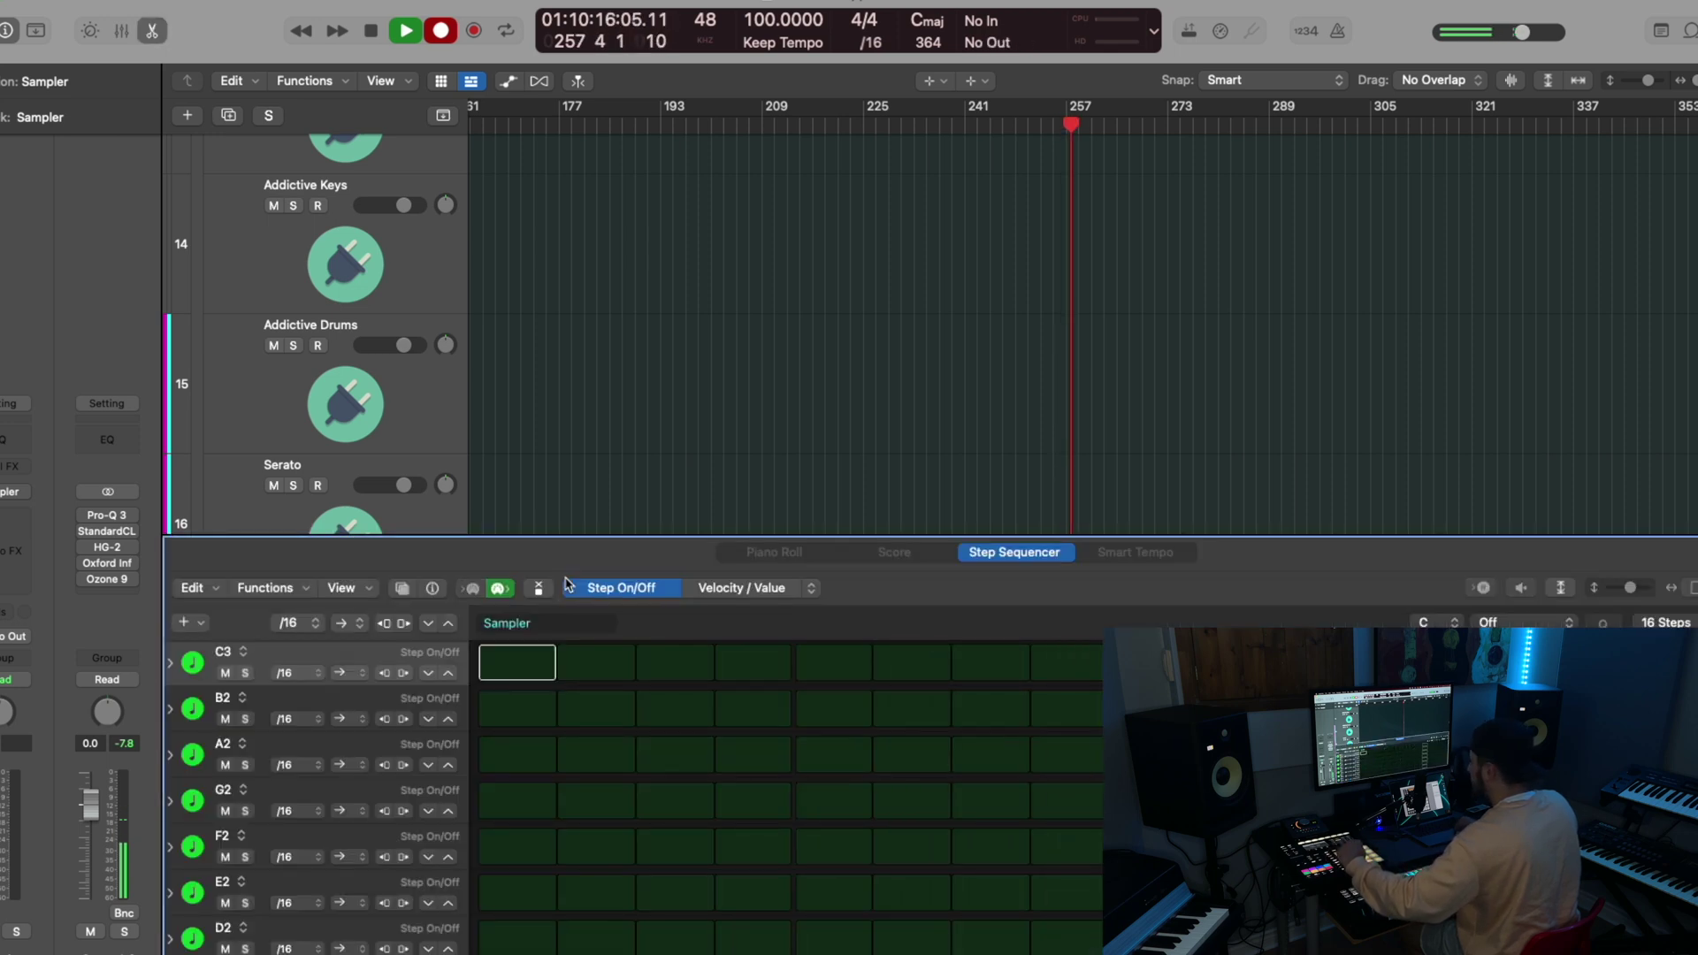
left_click(731, 383)
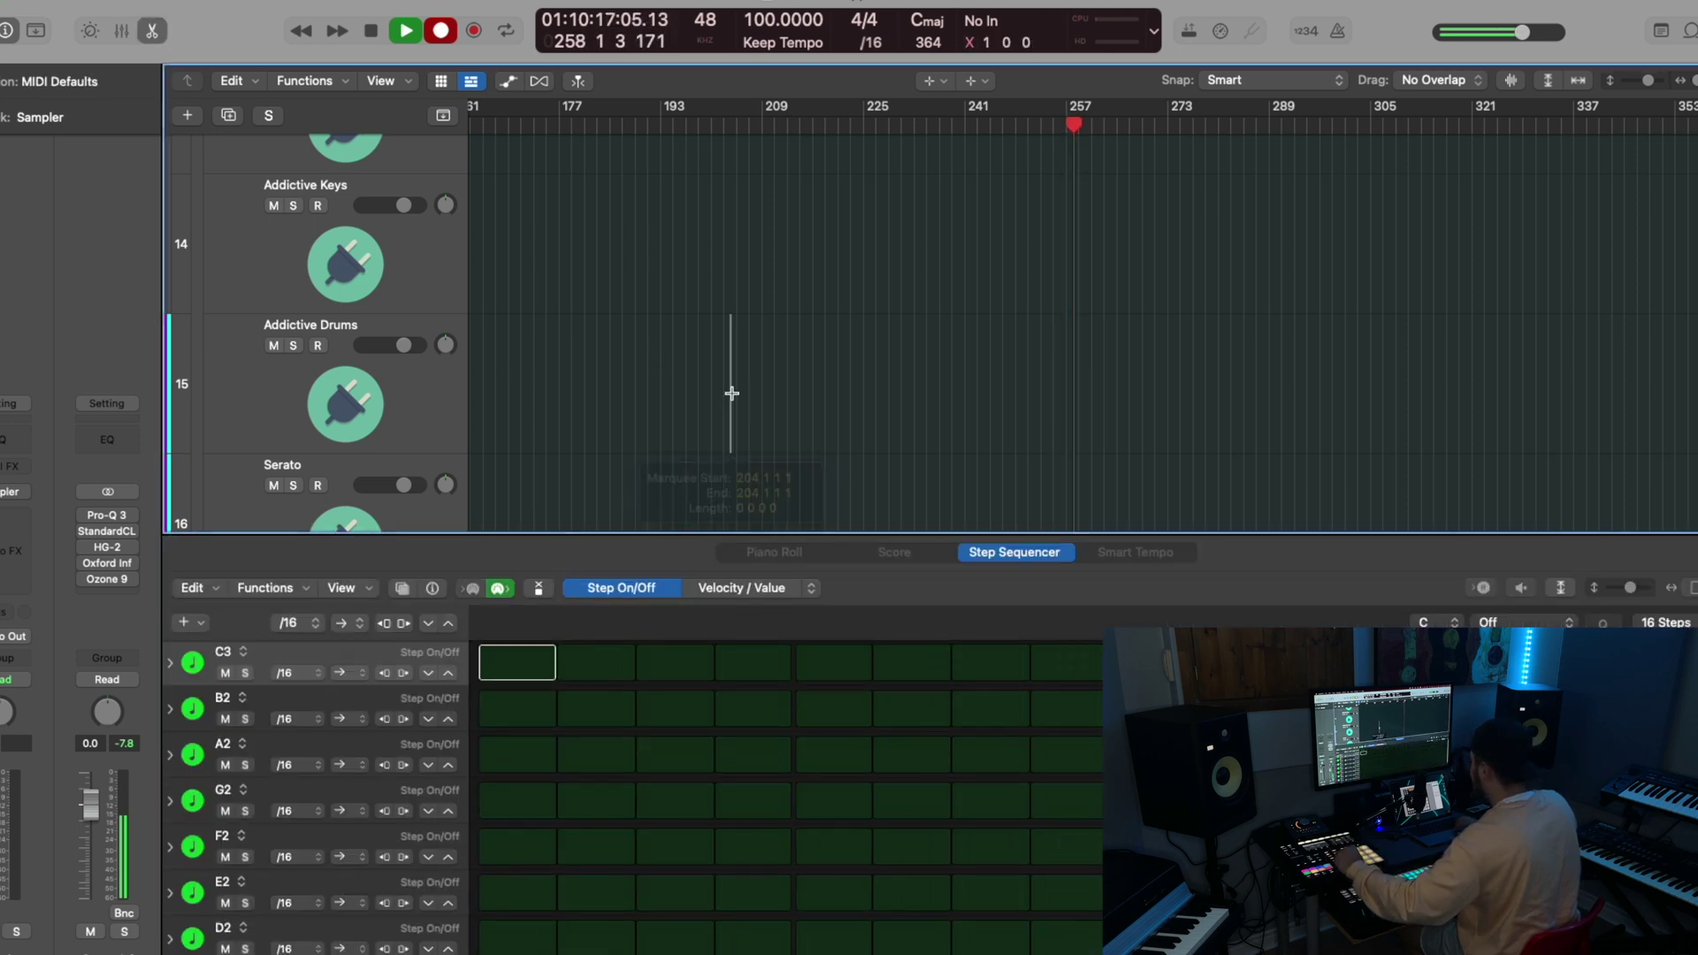
left_click(152, 32)
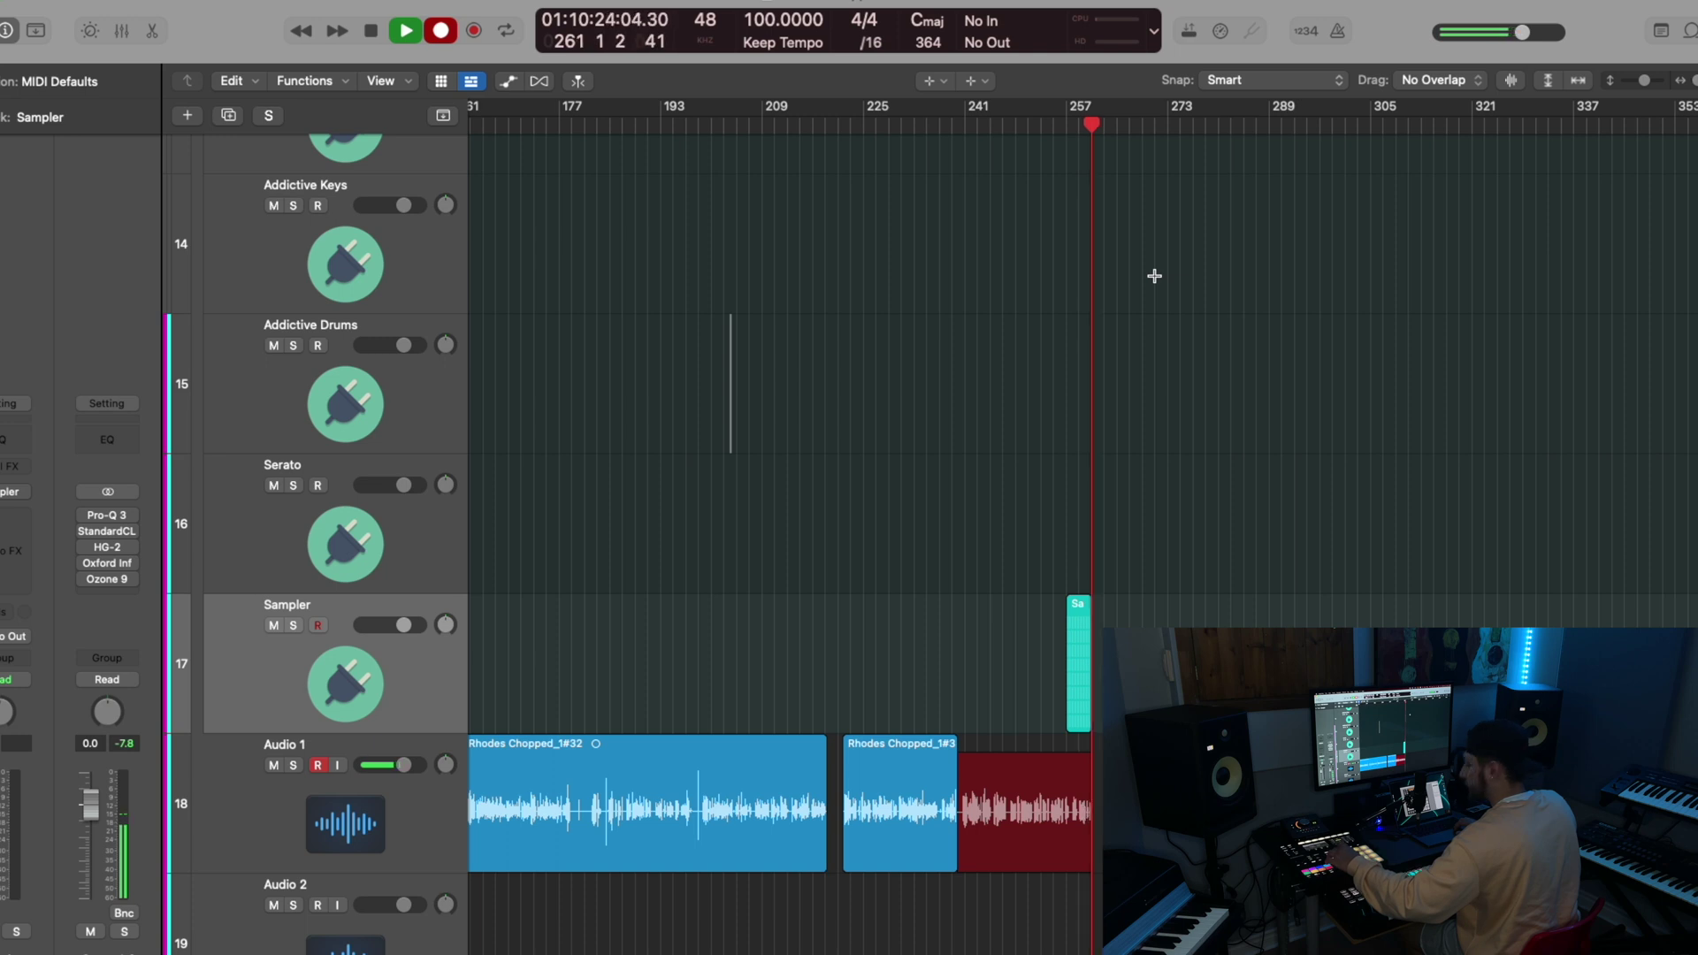
Step: Marquee-select and delete the thin stray region on the Addictive Drums track
key("Left")
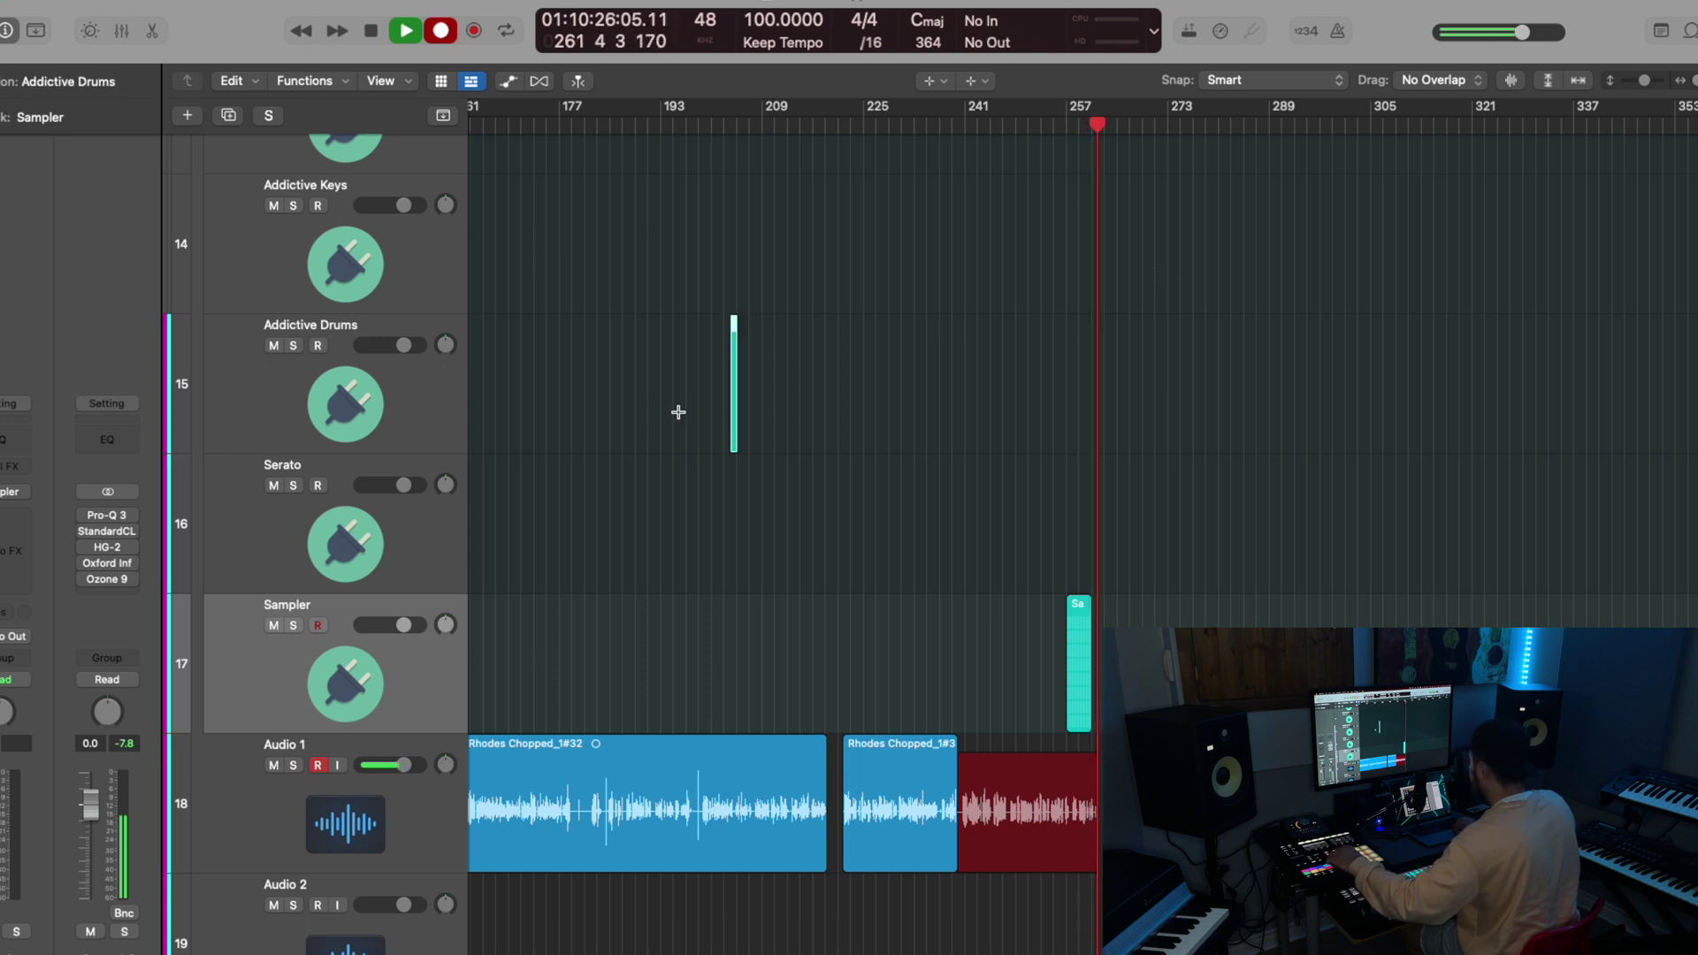
left_click_drag(768, 363, 699, 364)
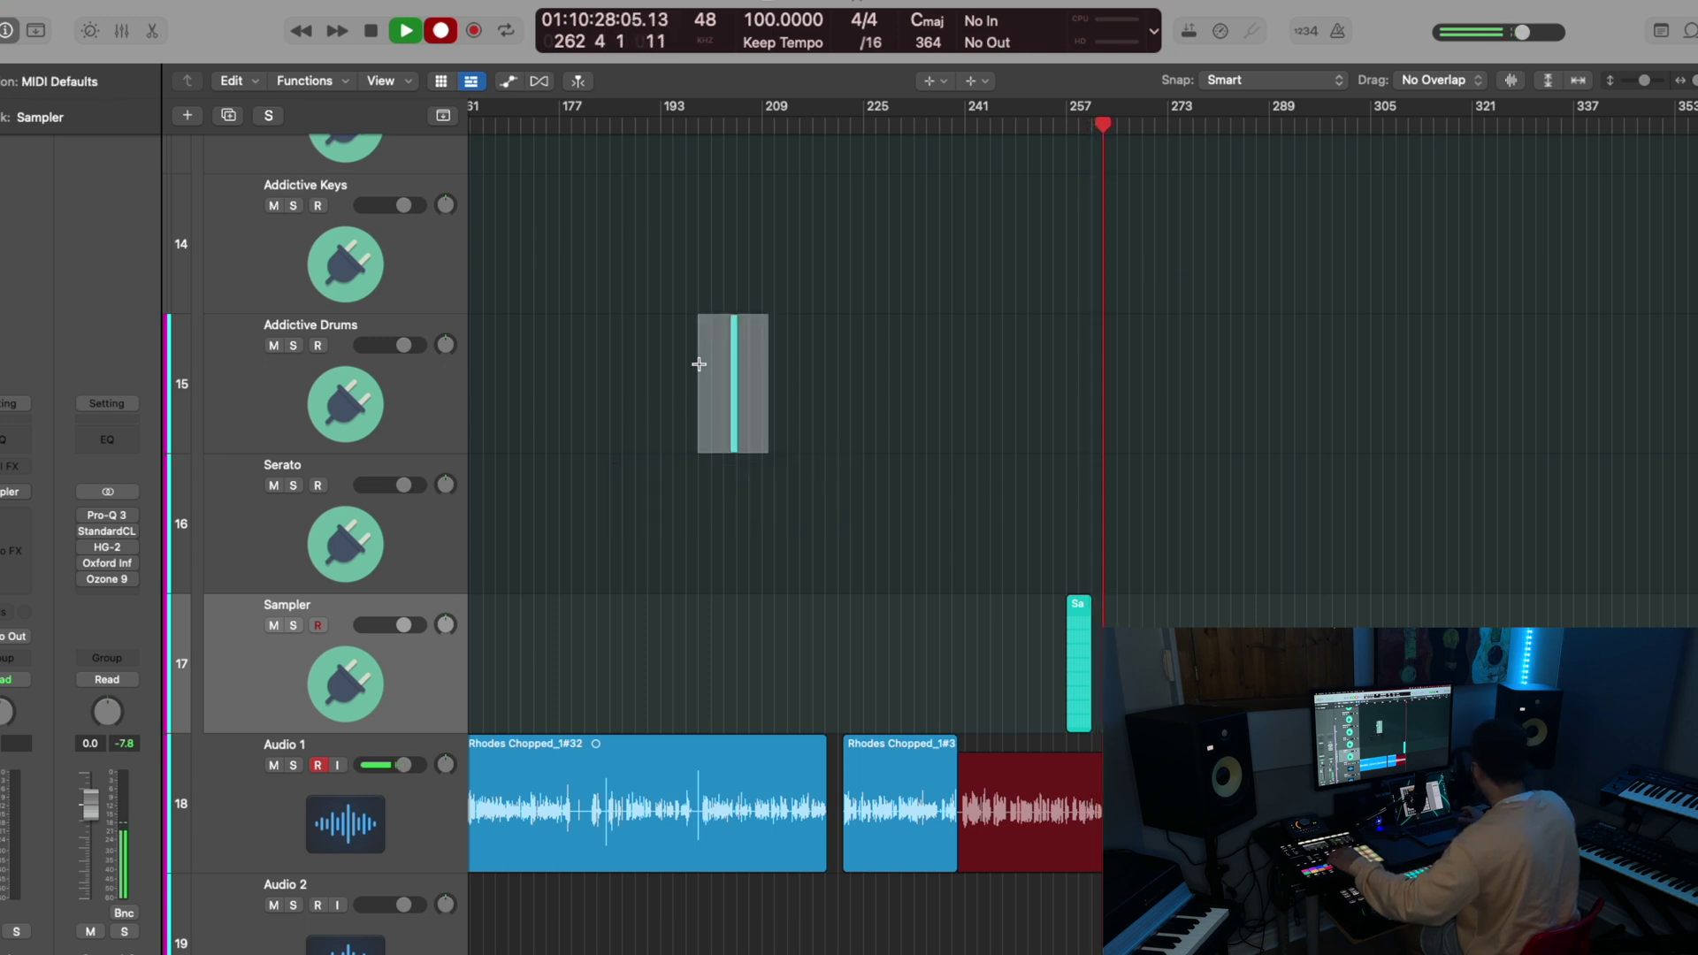
key("Delete")
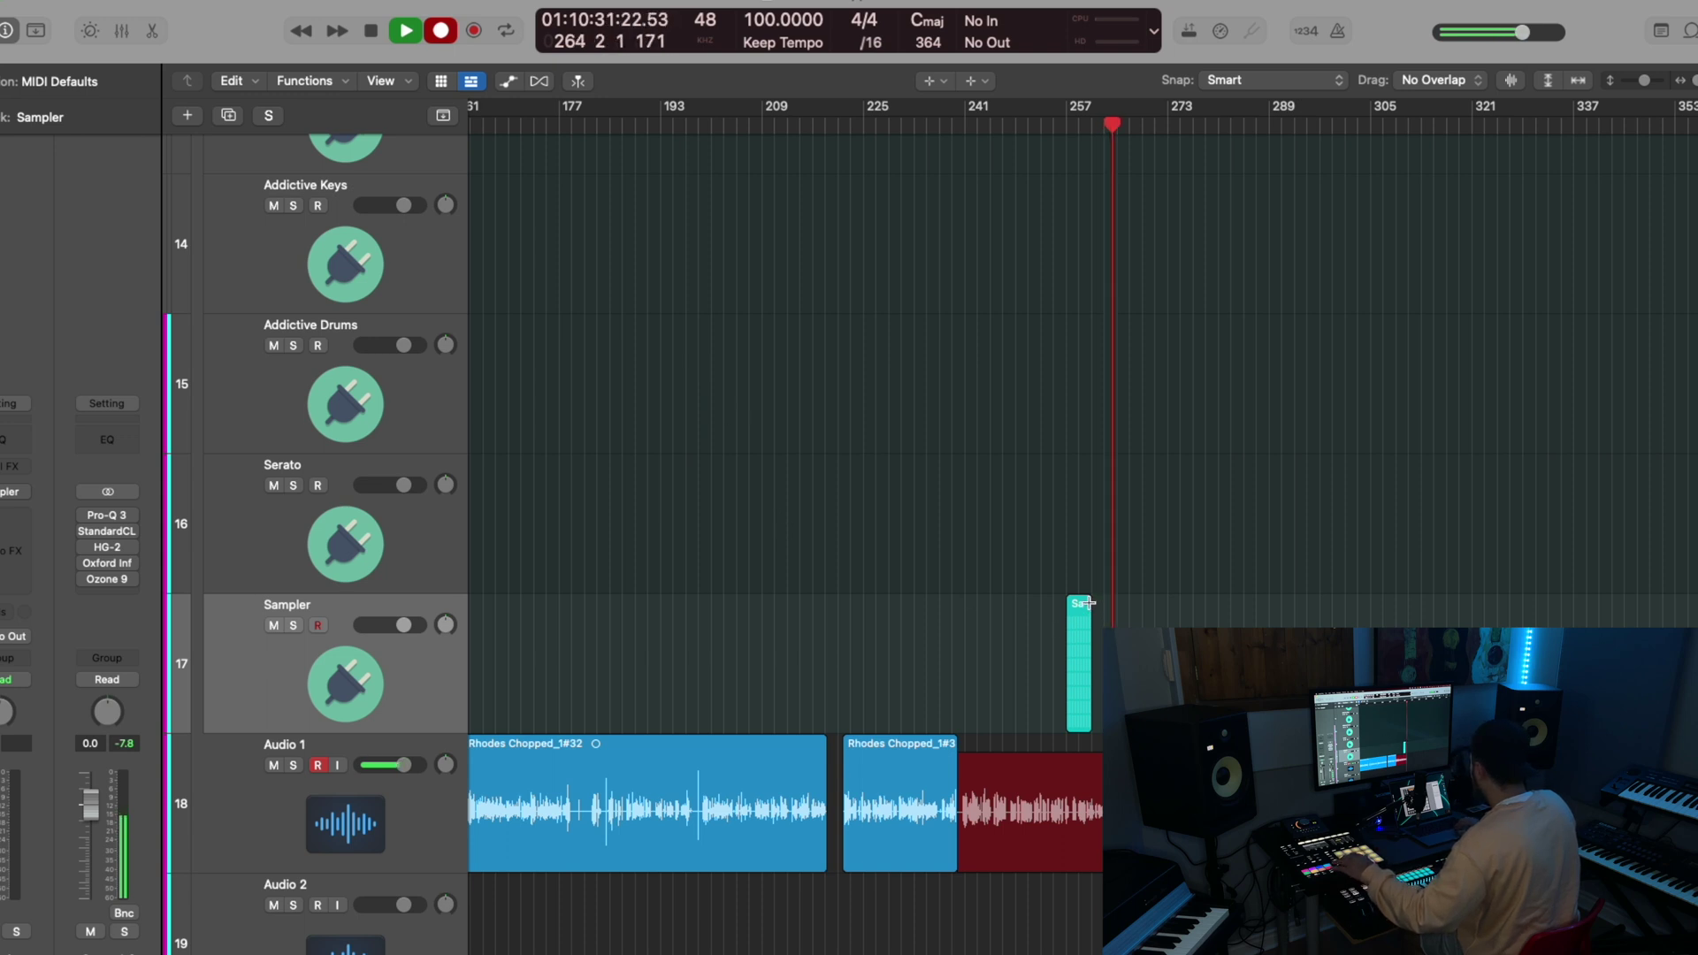
Step: With the Pointer tool, select the short Sampler region and repeat it six times
left_click(1009, 616)
key("t")
key("t")
left_click(1079, 613)
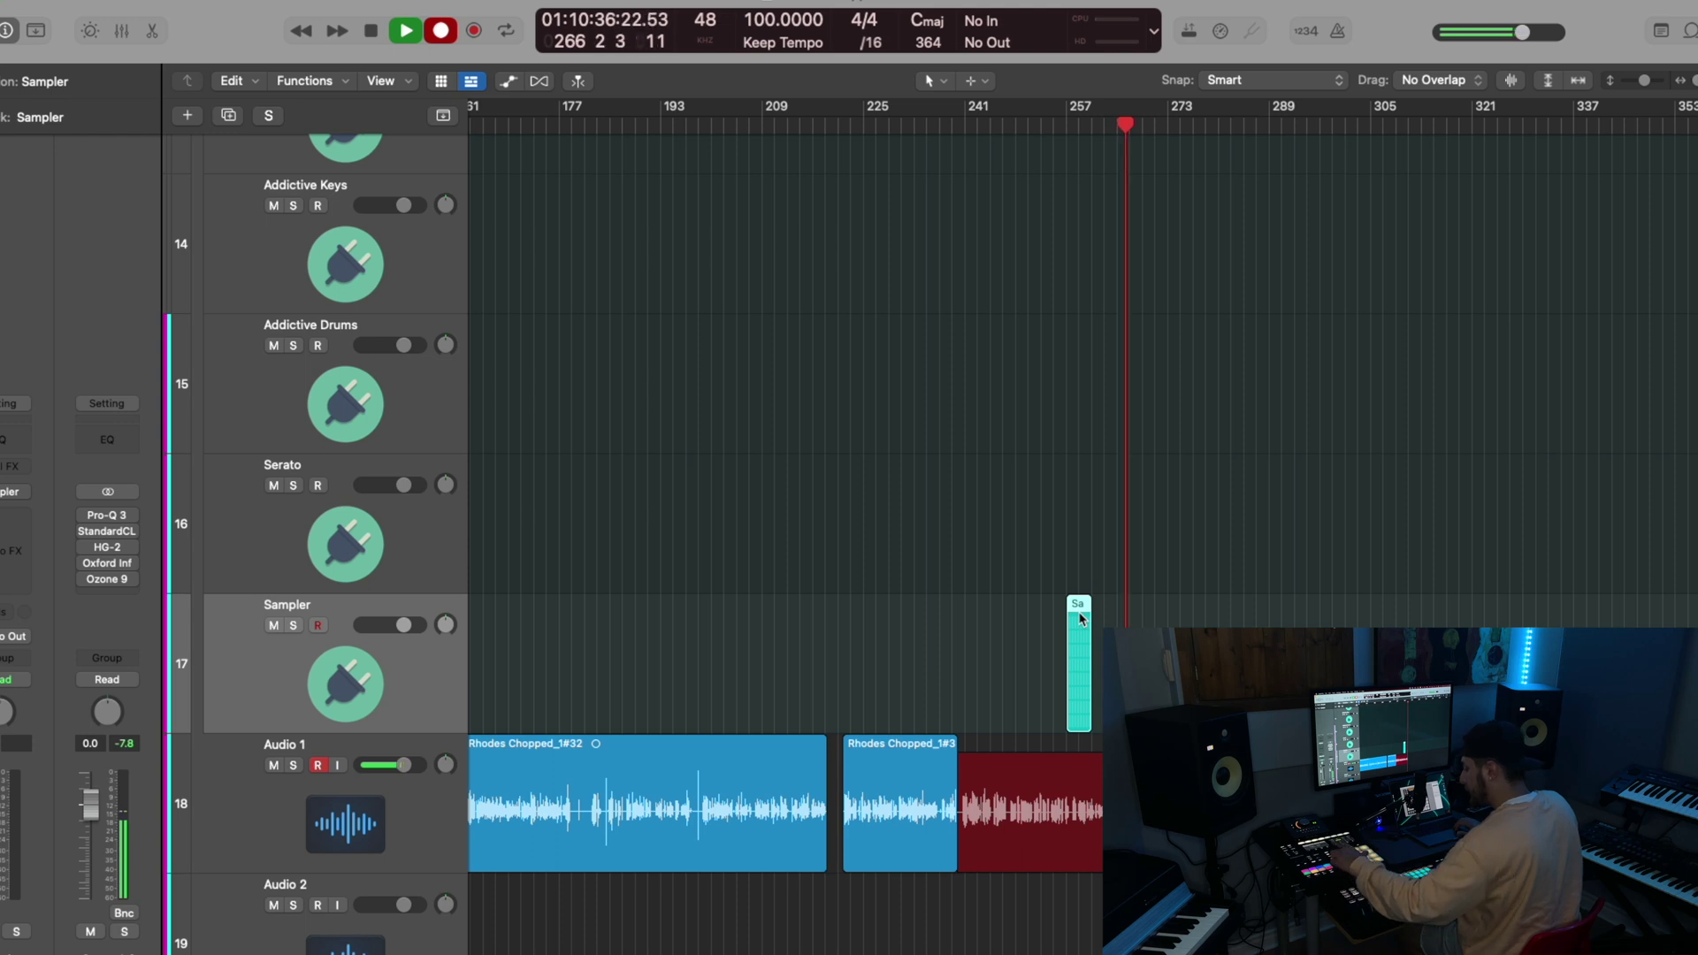
key("super+r")
key("super+r")
key("super+r")
key("super+r")
key("super+r")
key("super+r")
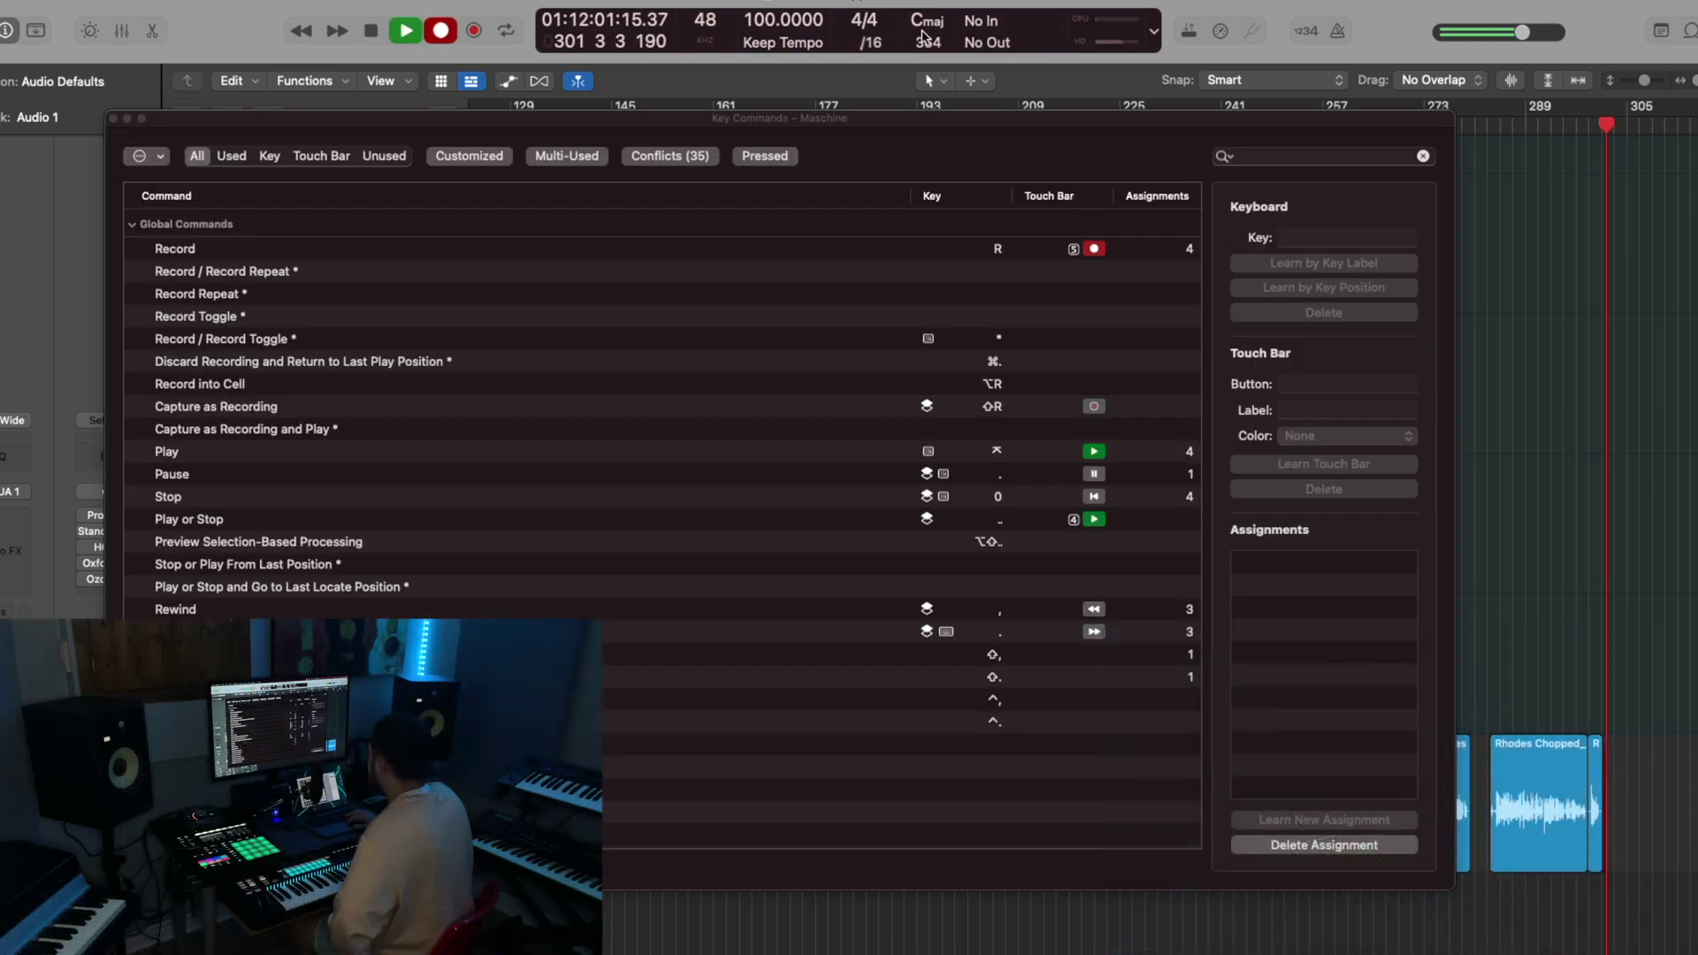
Step: Look up Convert Regions to New Sampler Track and Set Pointer Tool in Key Commands
left_click(1323, 159)
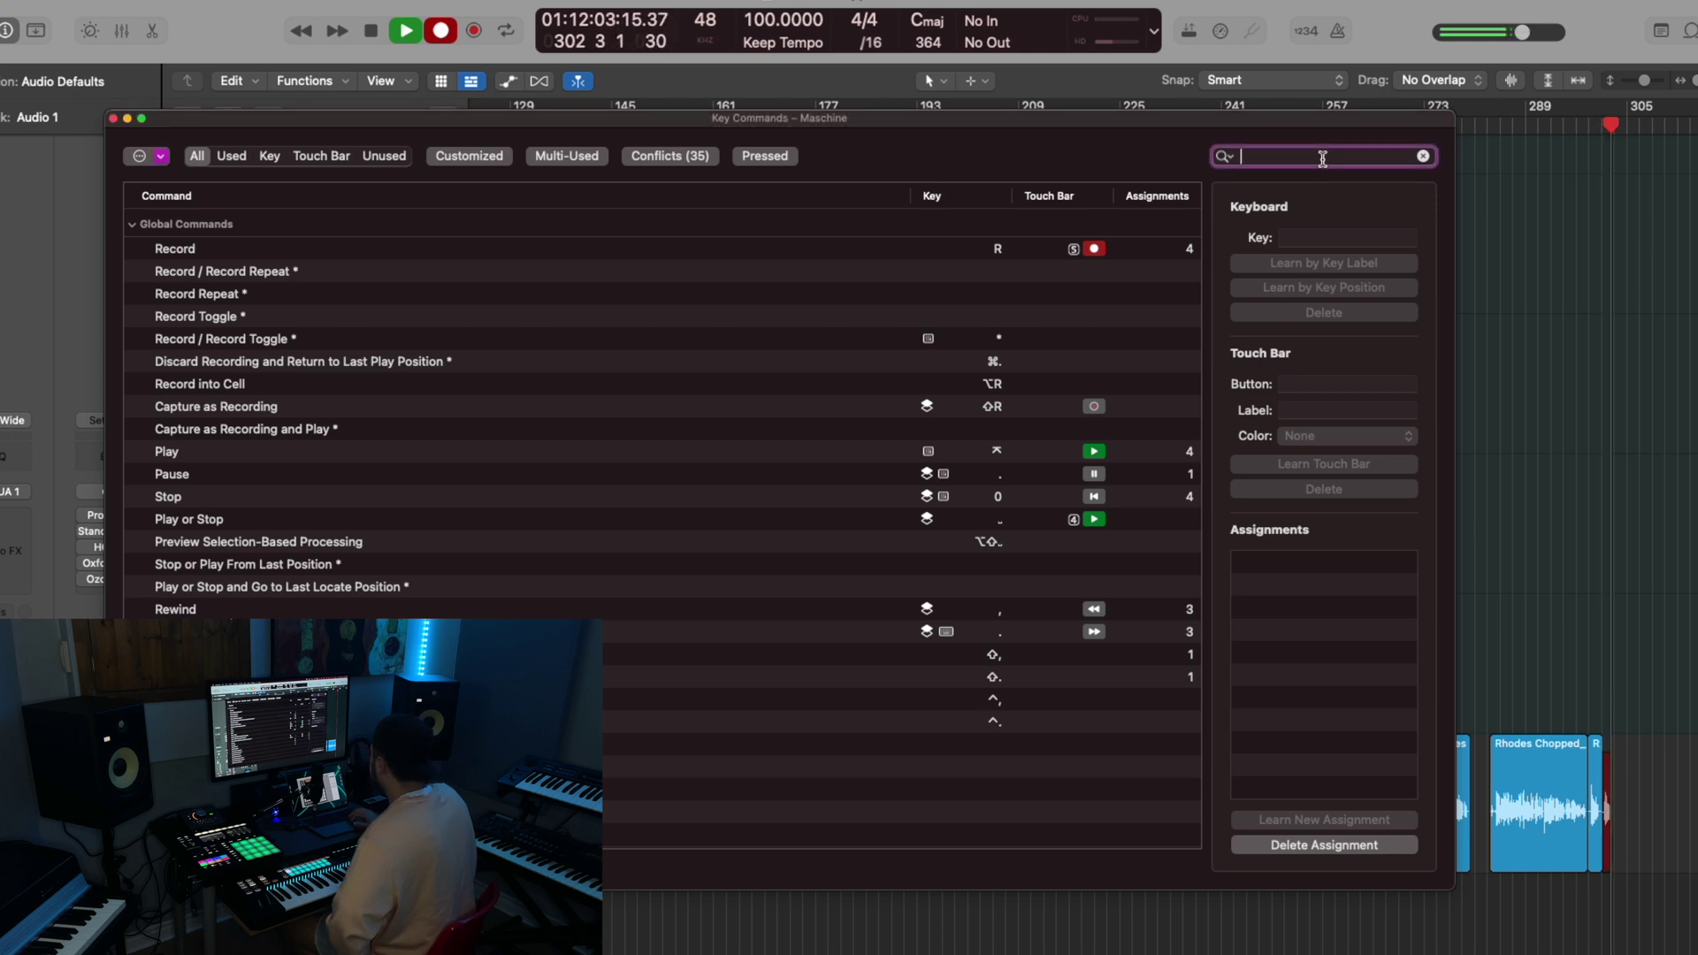
type("Sampler")
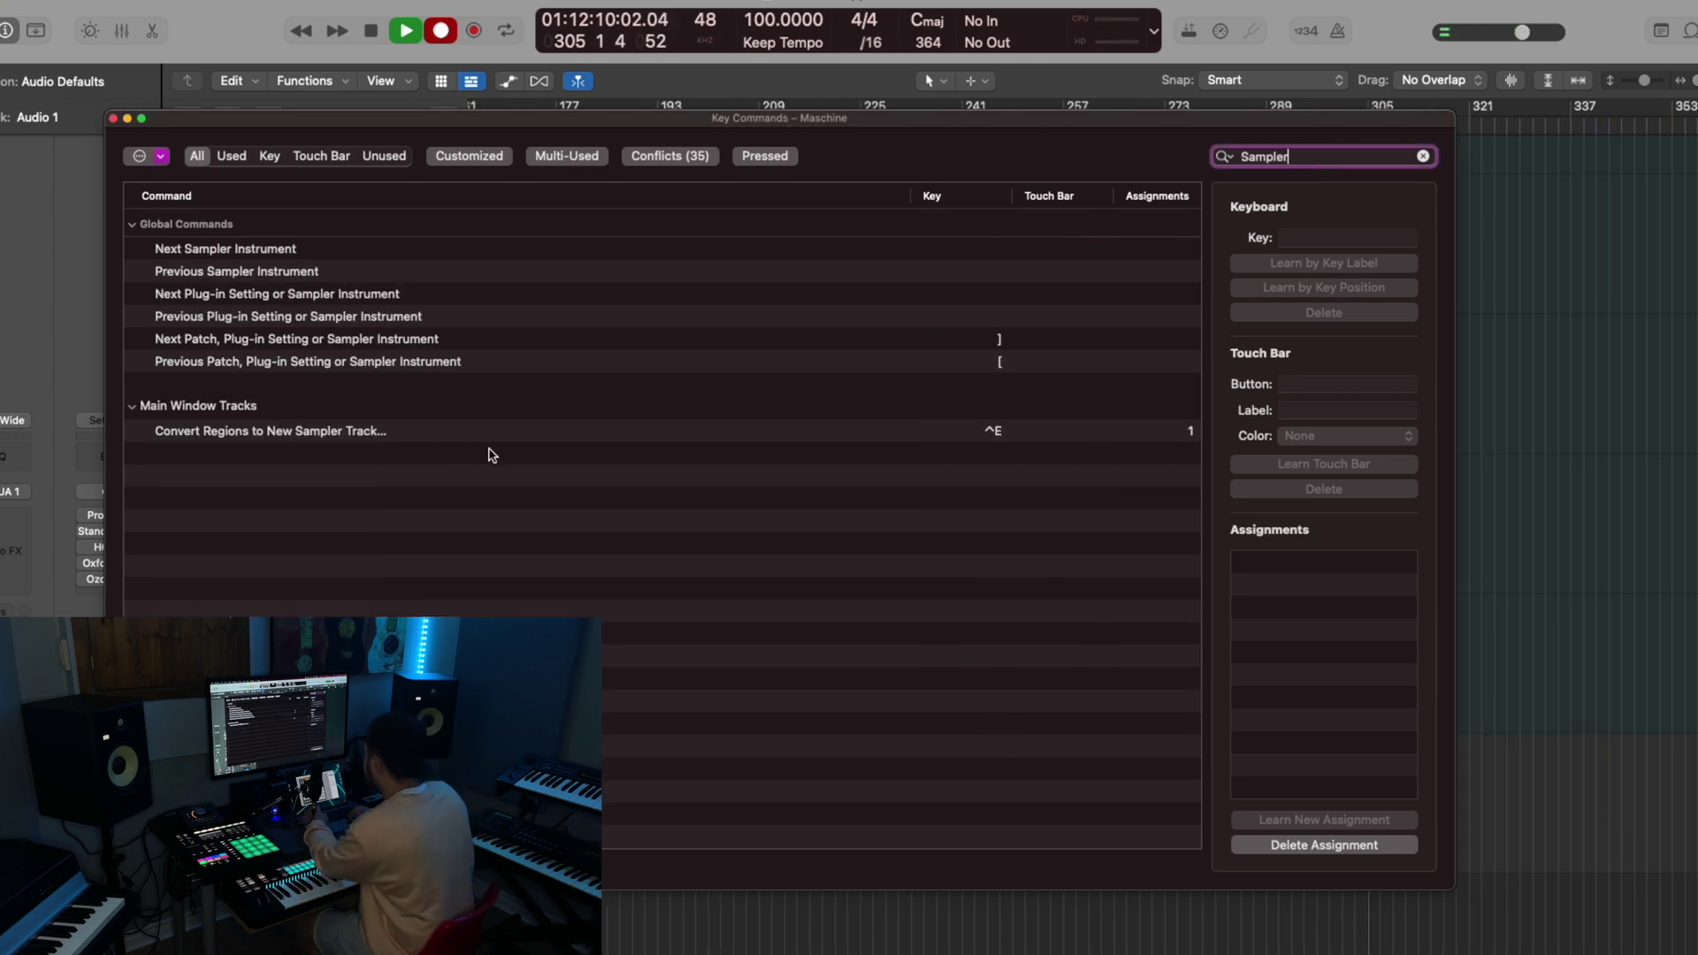
left_click(310, 432)
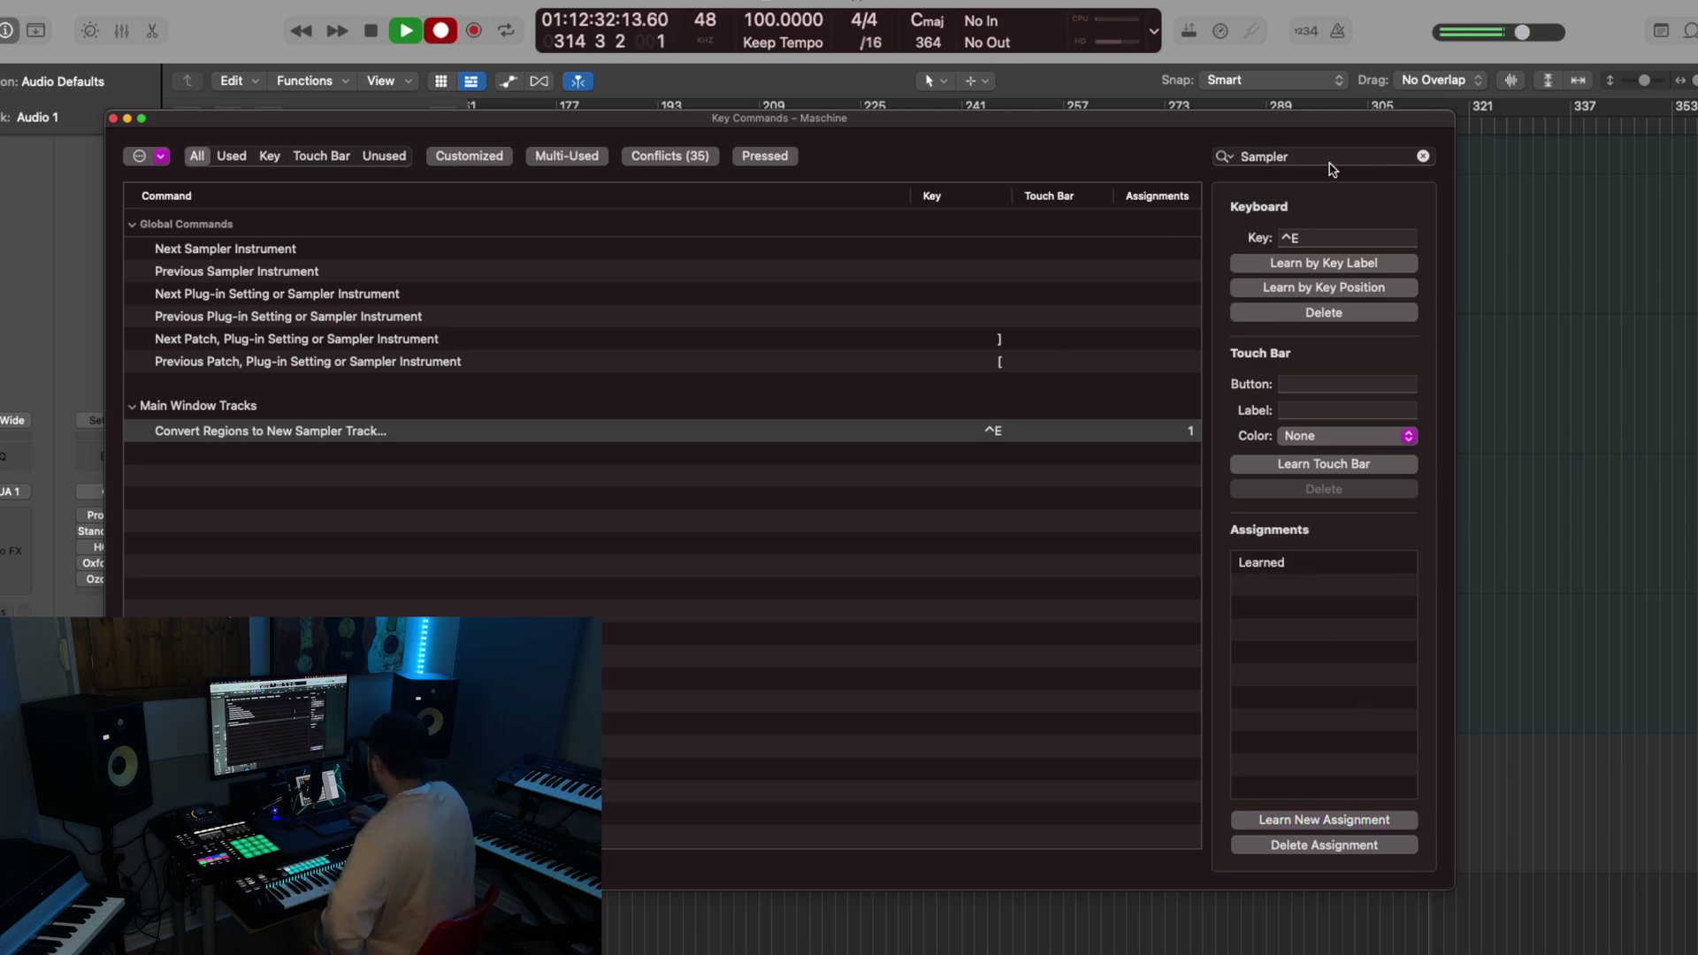
left_click(1423, 158)
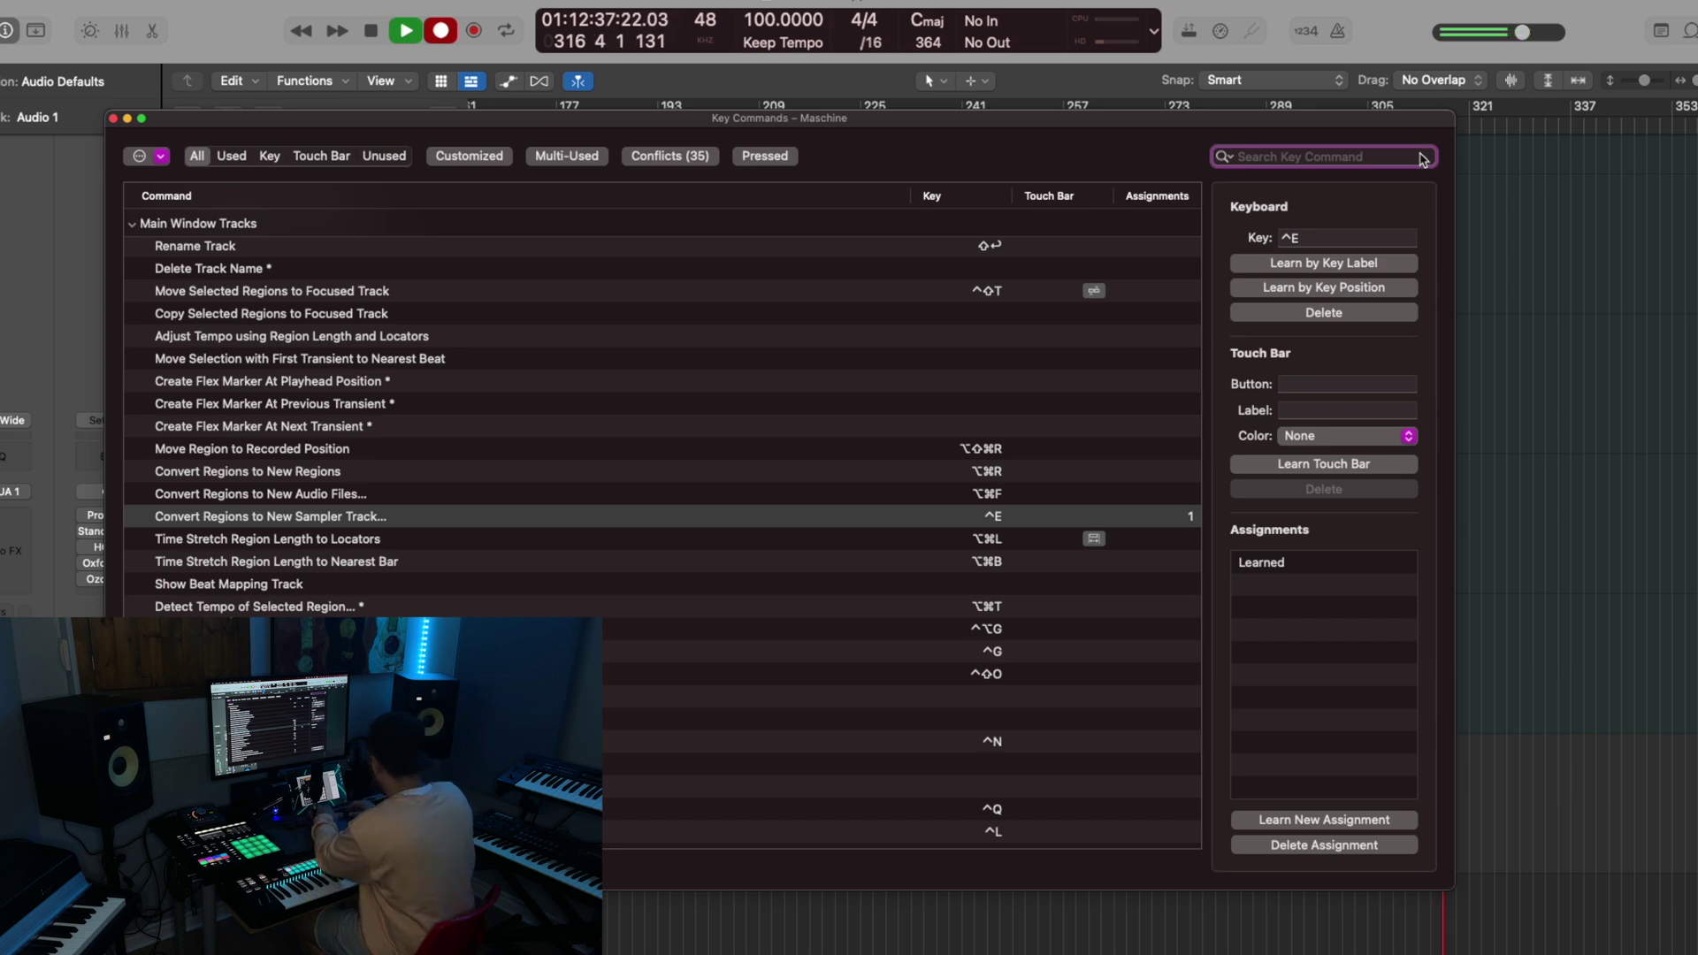
type("pointer")
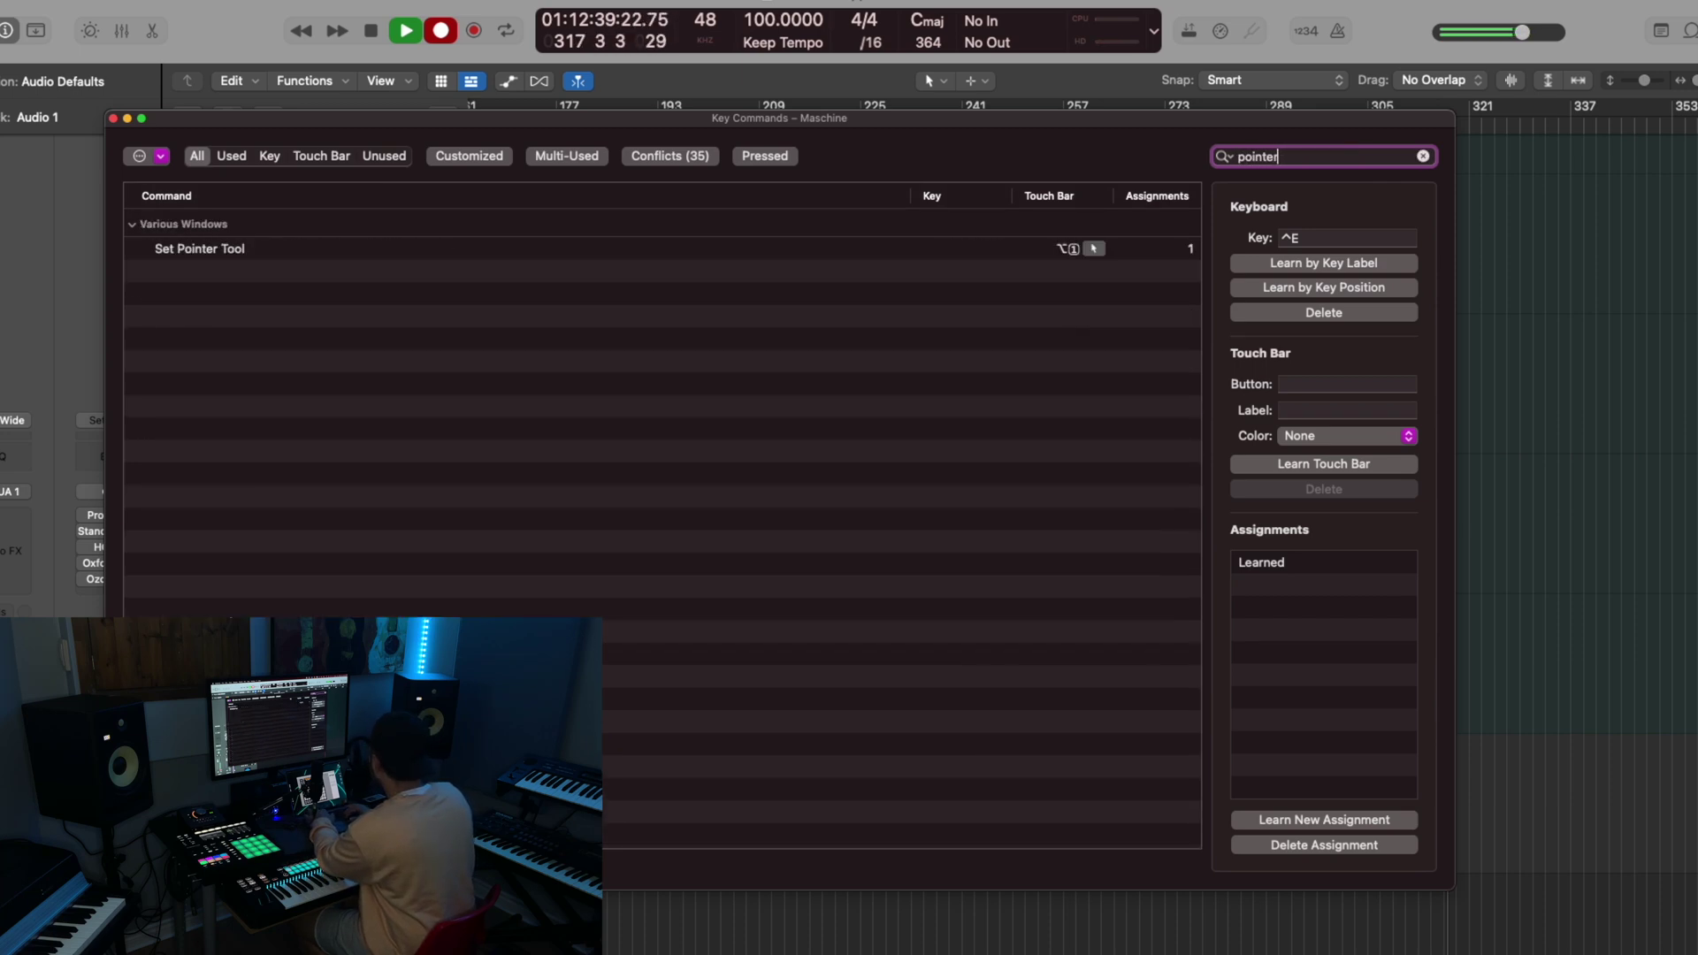
left_click(486, 260)
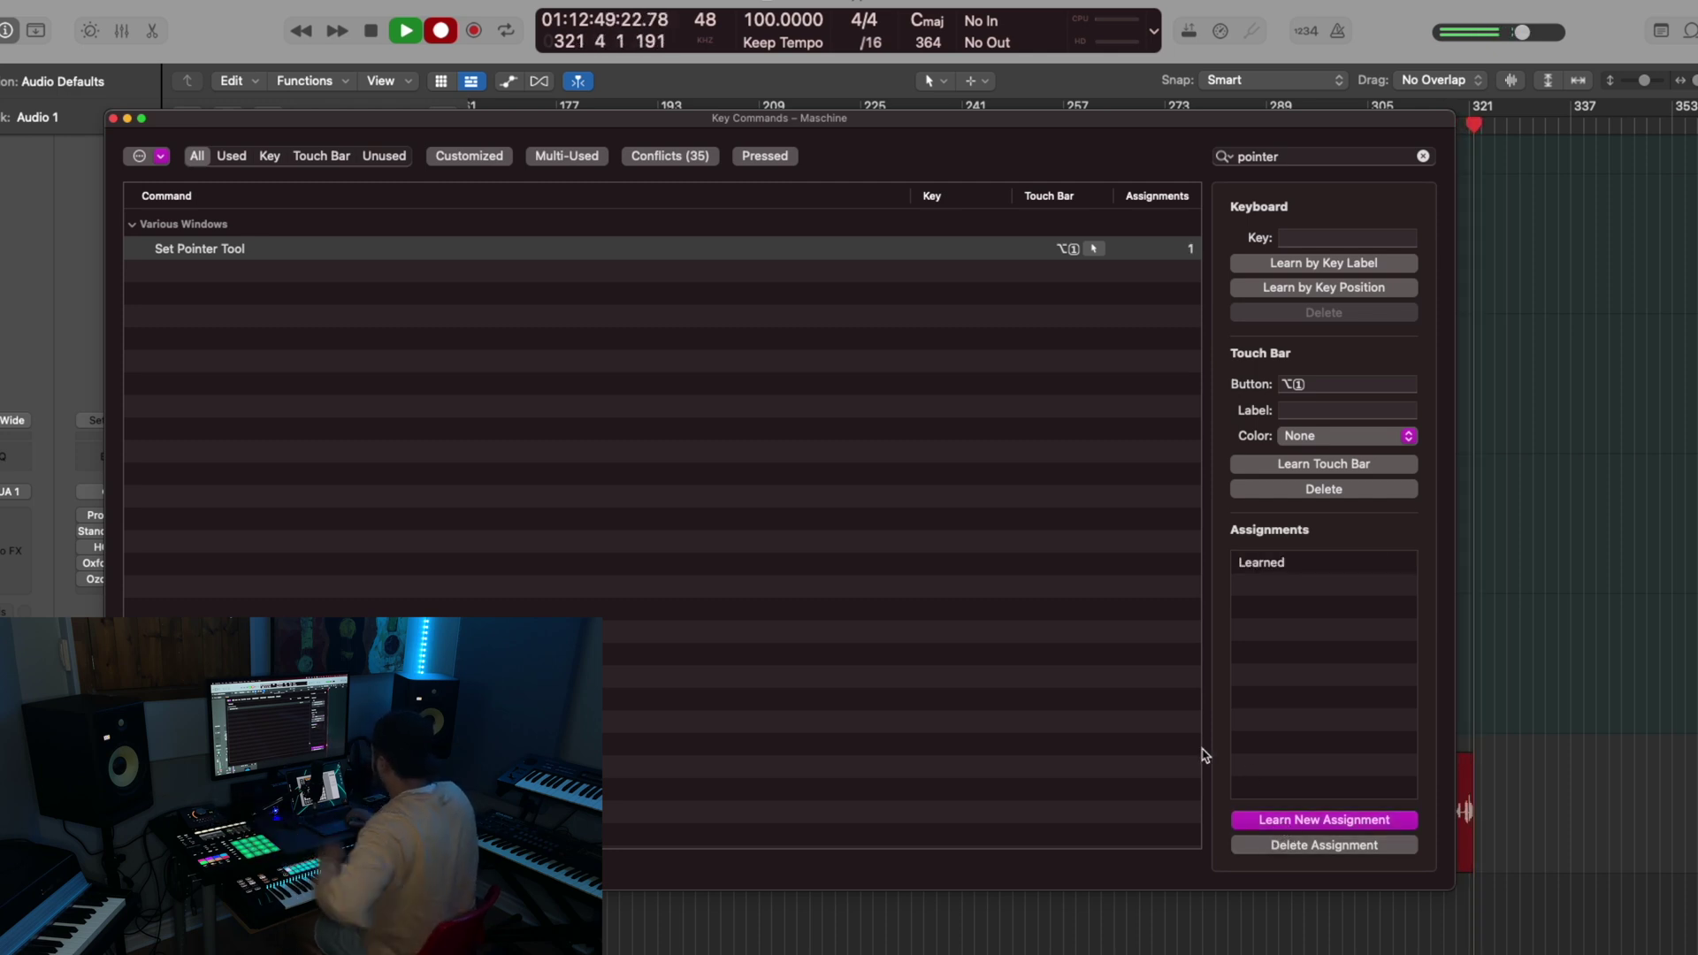
Step: Select Show/Hide Automation, close Key Commands, and test toggling automation lanes with A twice
left_click(1424, 156)
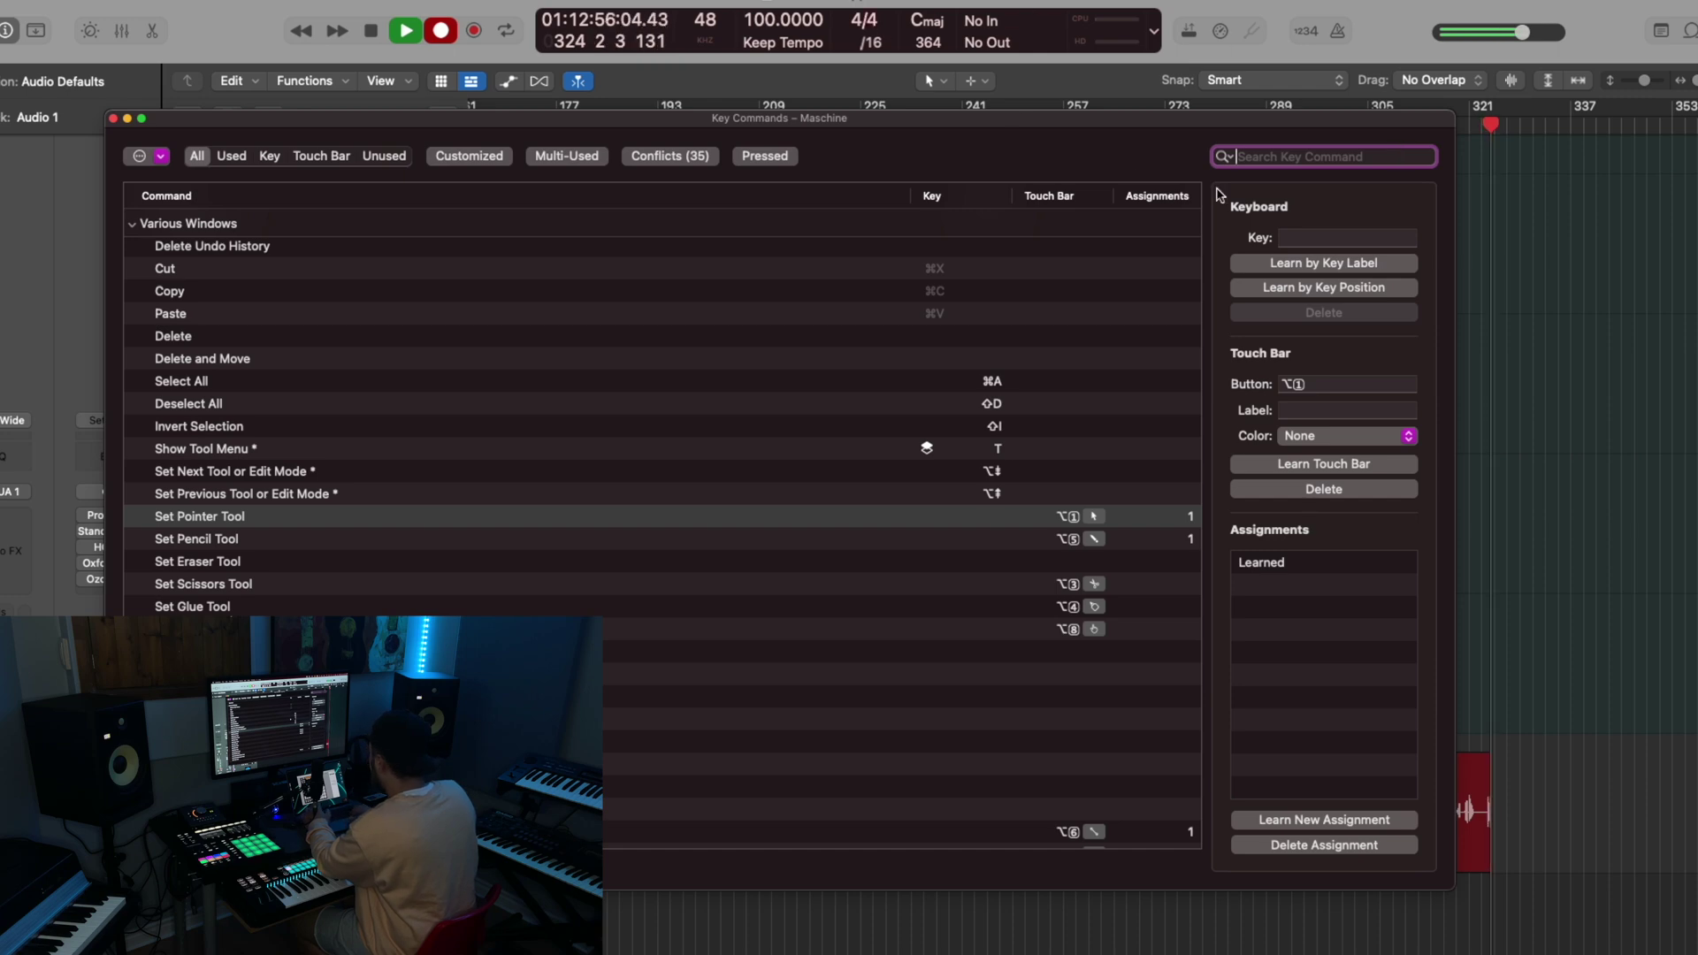
type("autom")
type("ation")
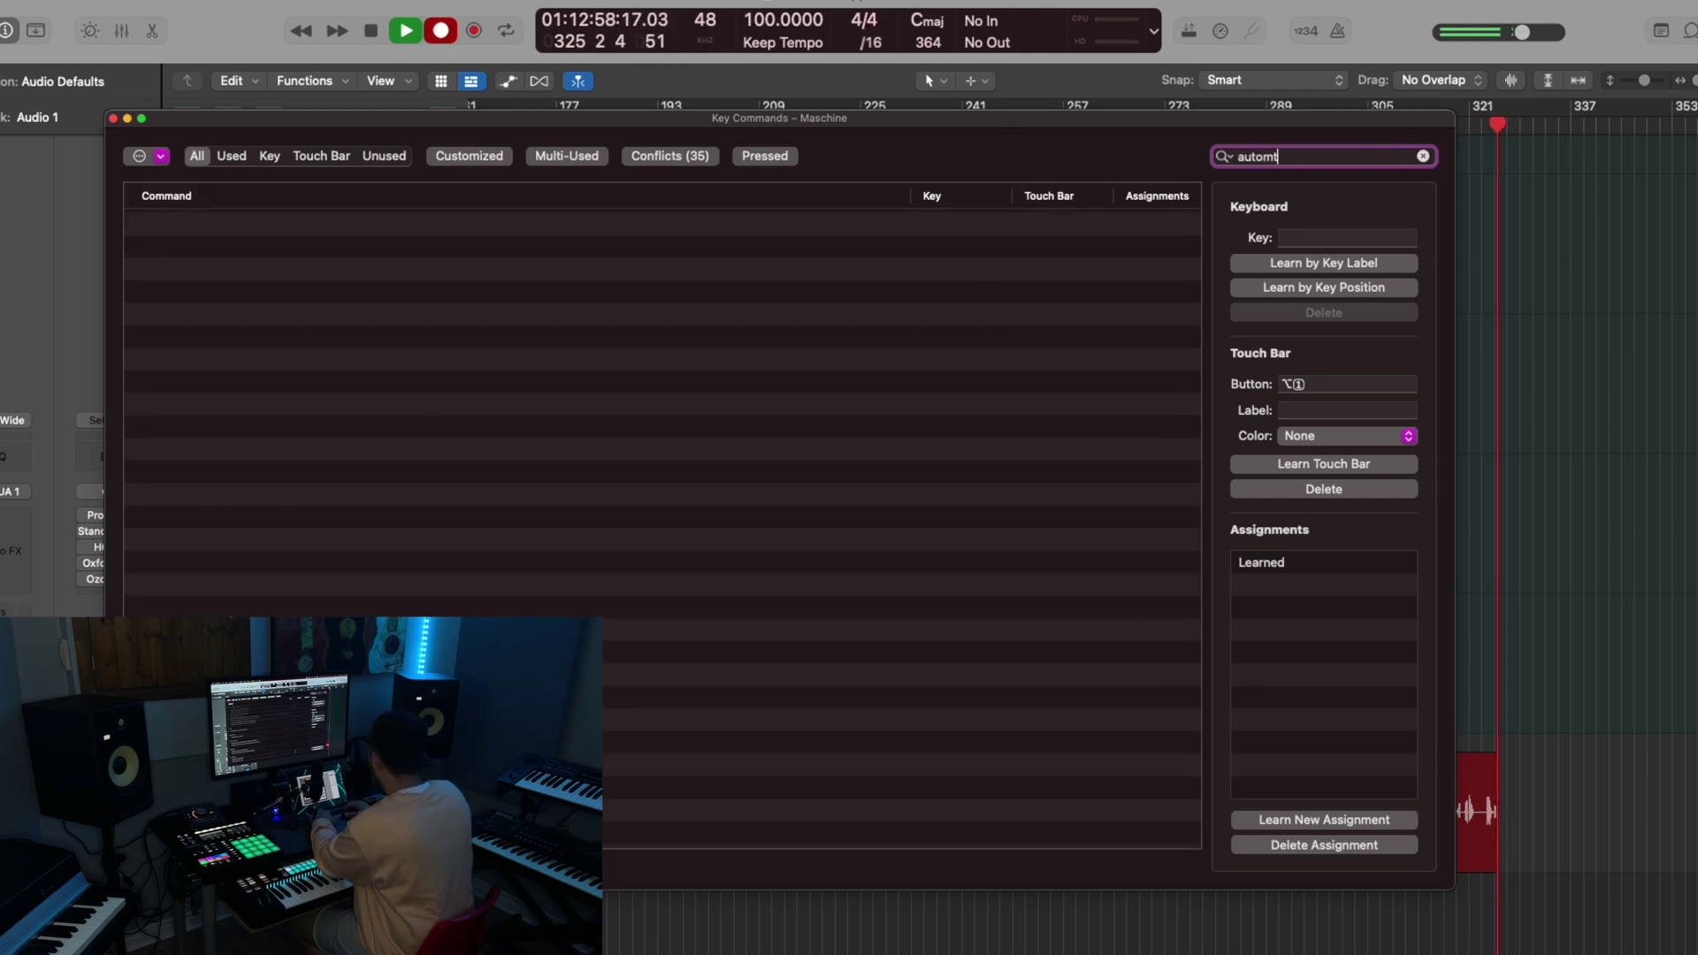
left_click(569, 532)
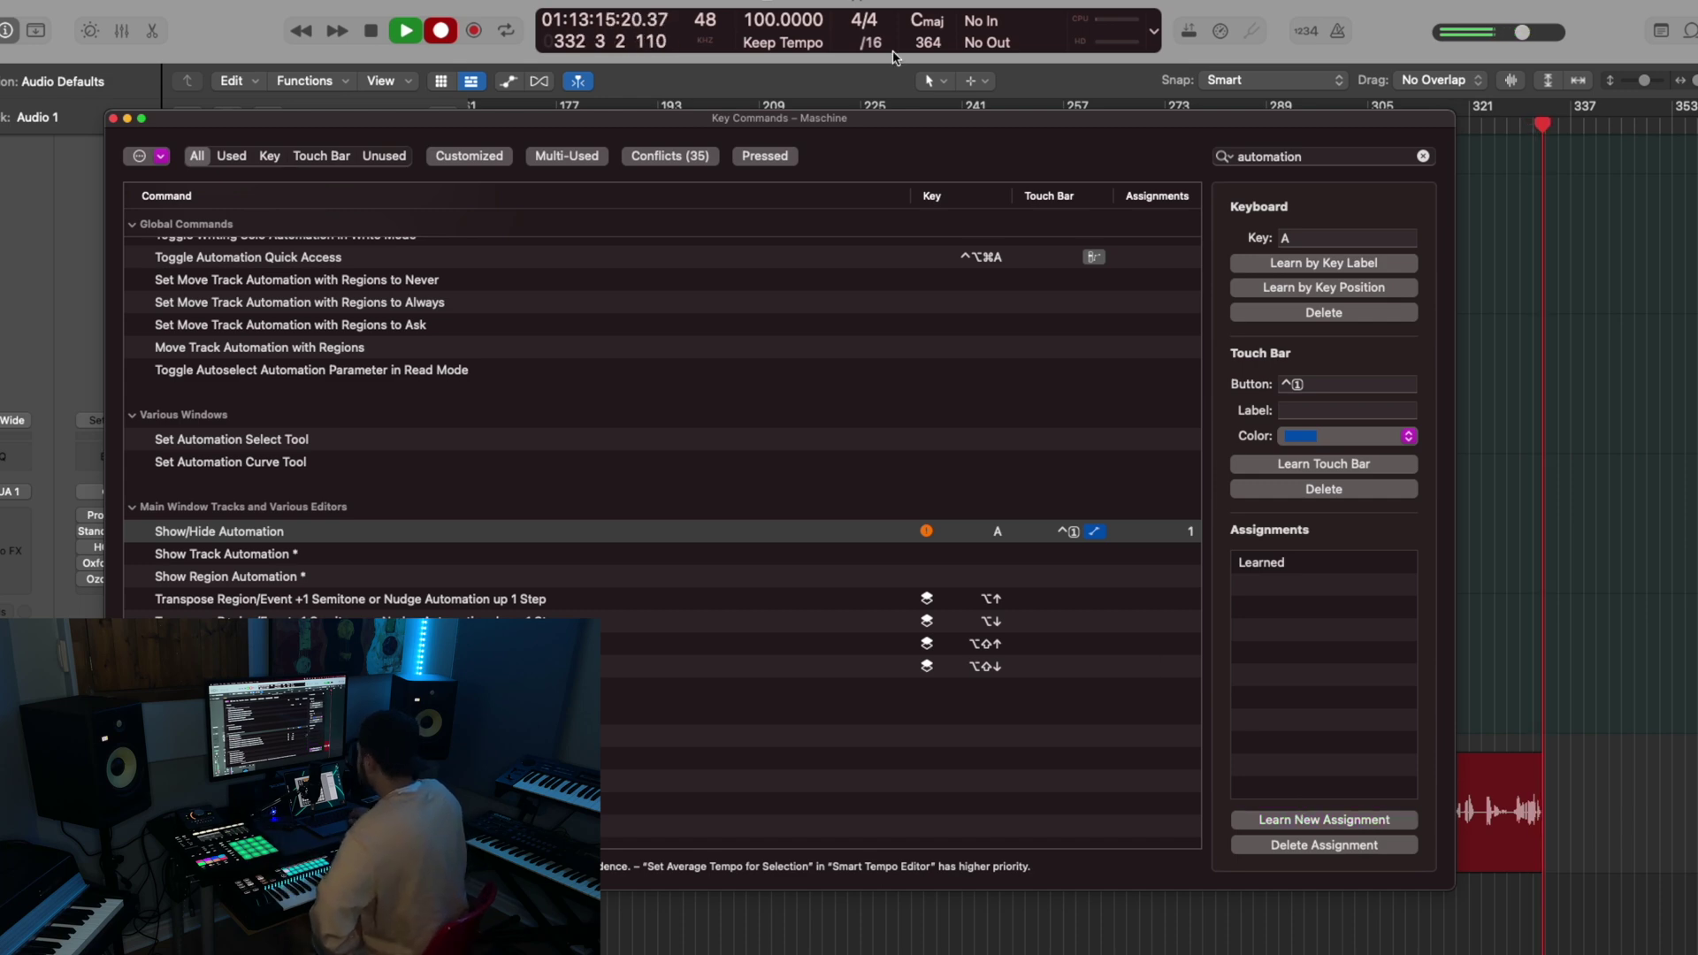
left_click(113, 117)
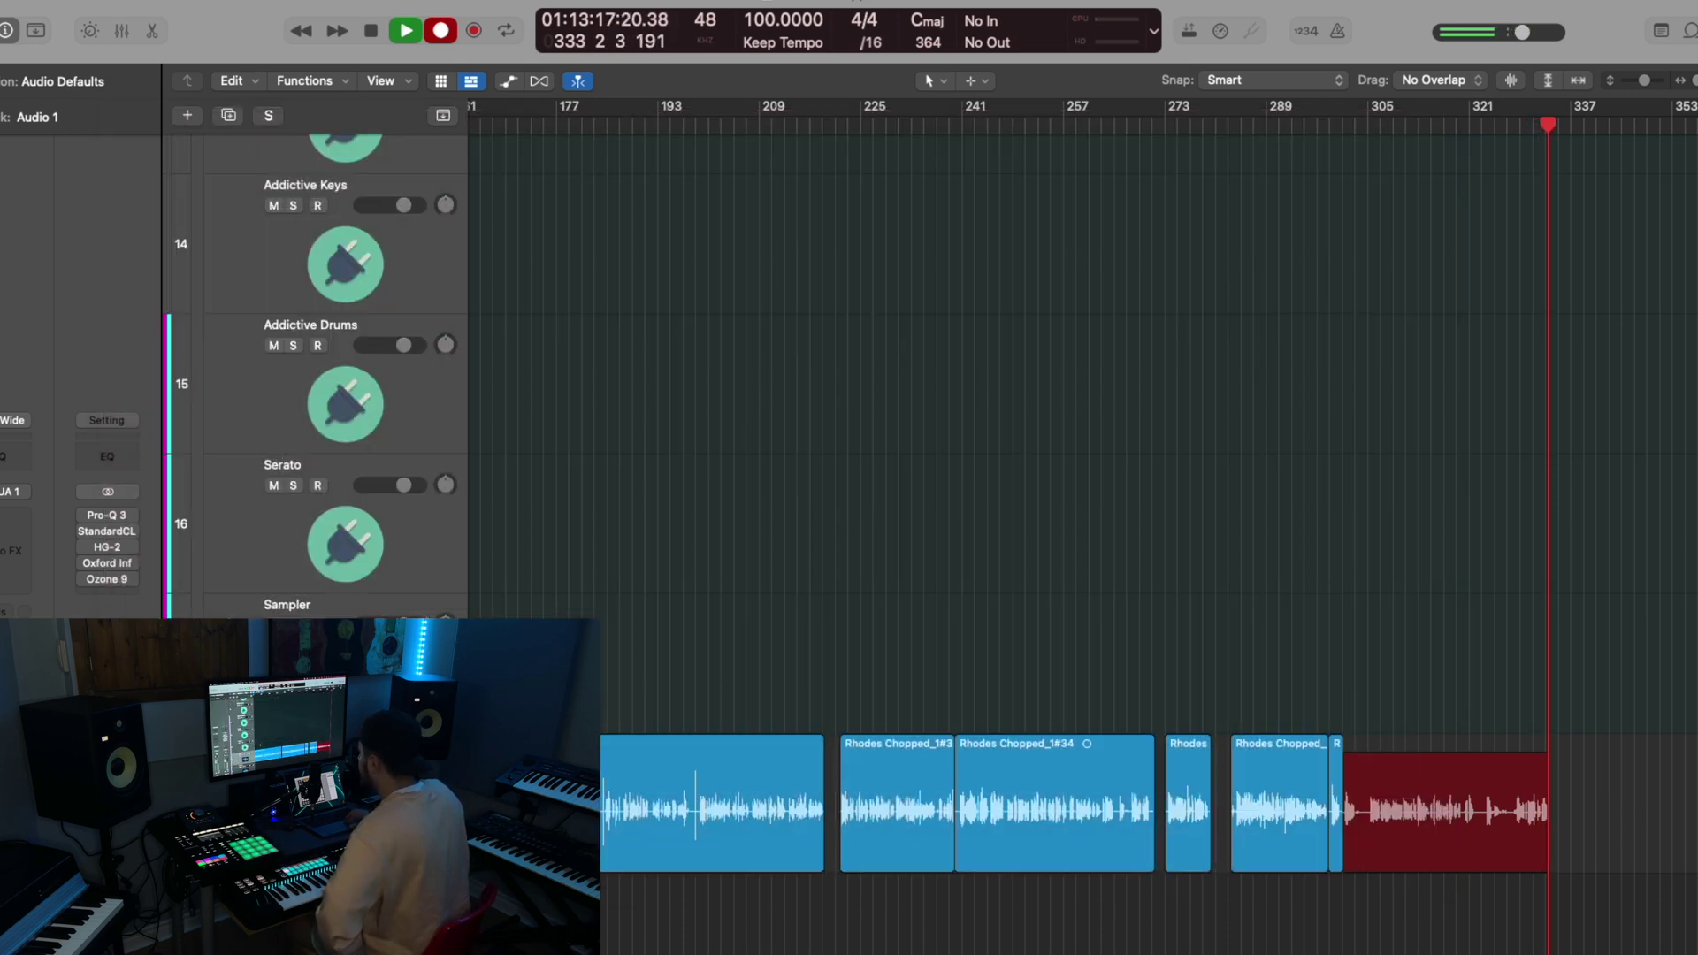
key("a")
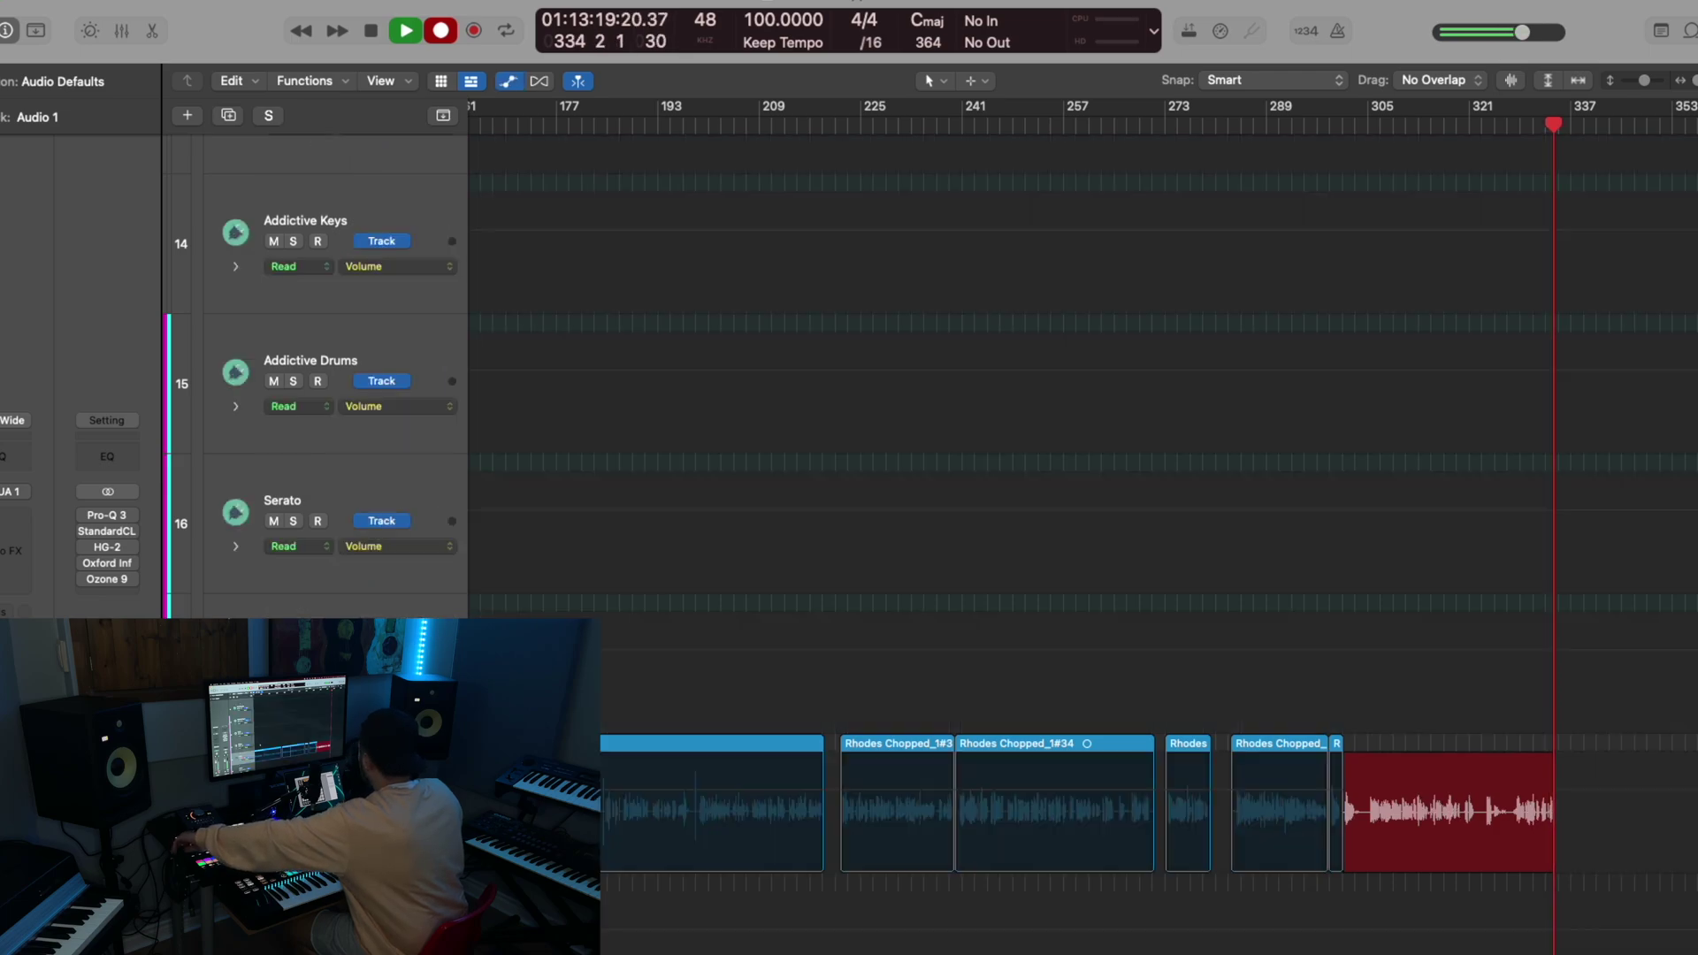
key("a")
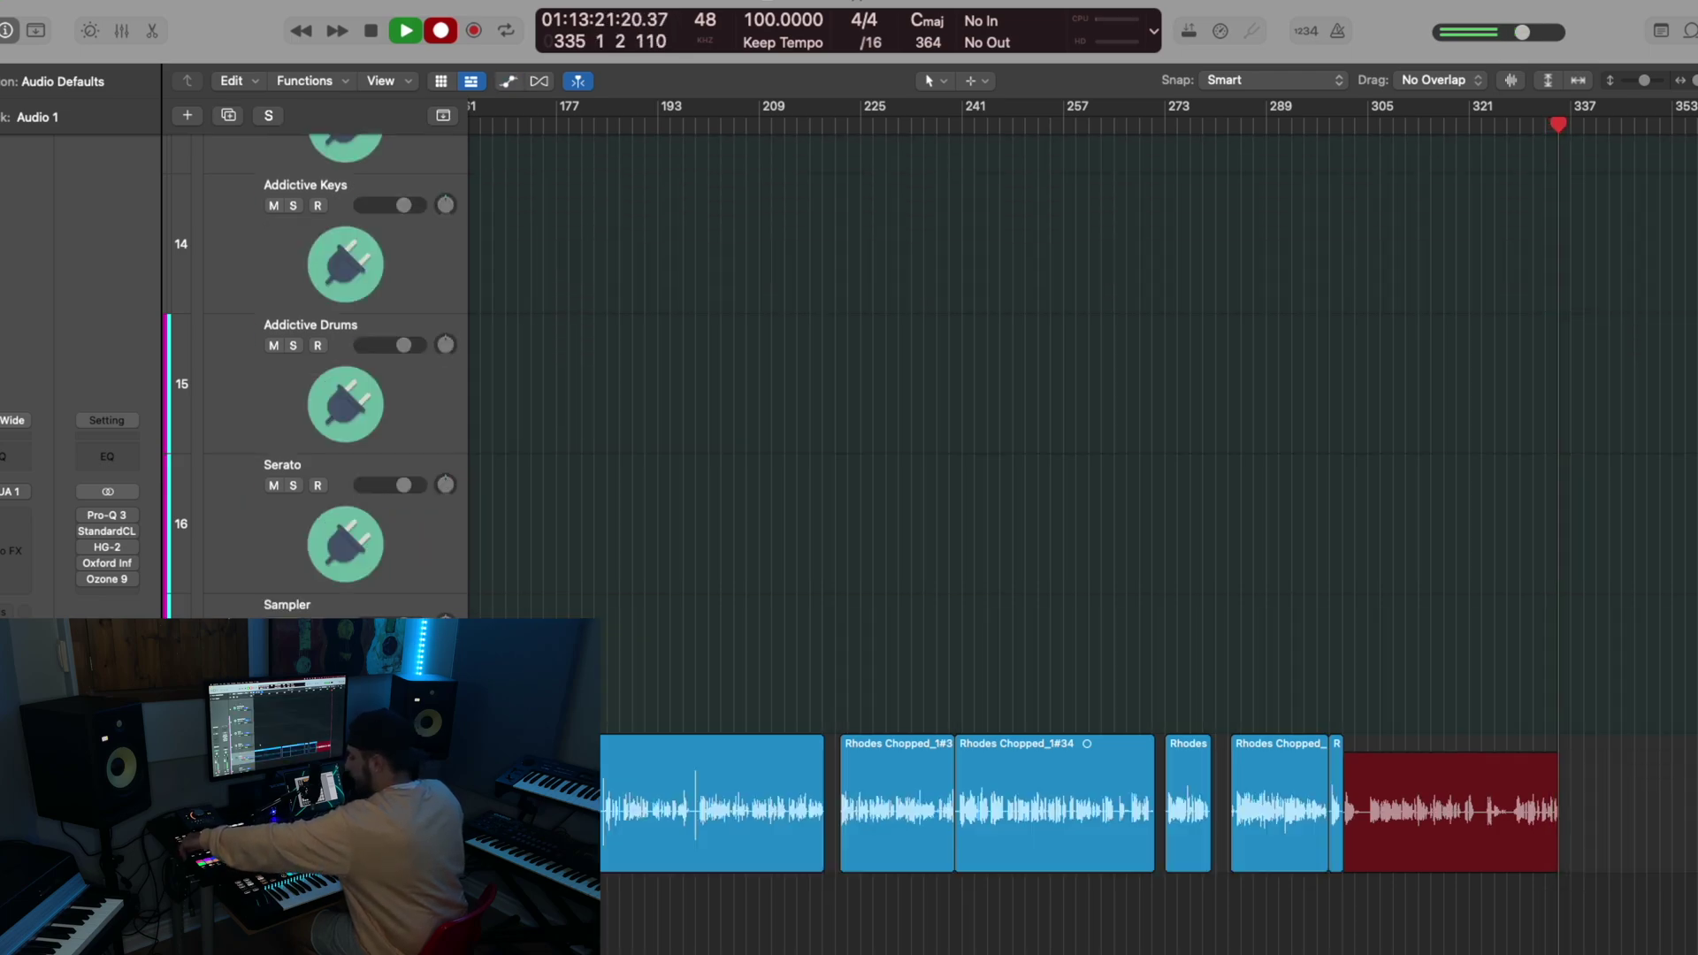